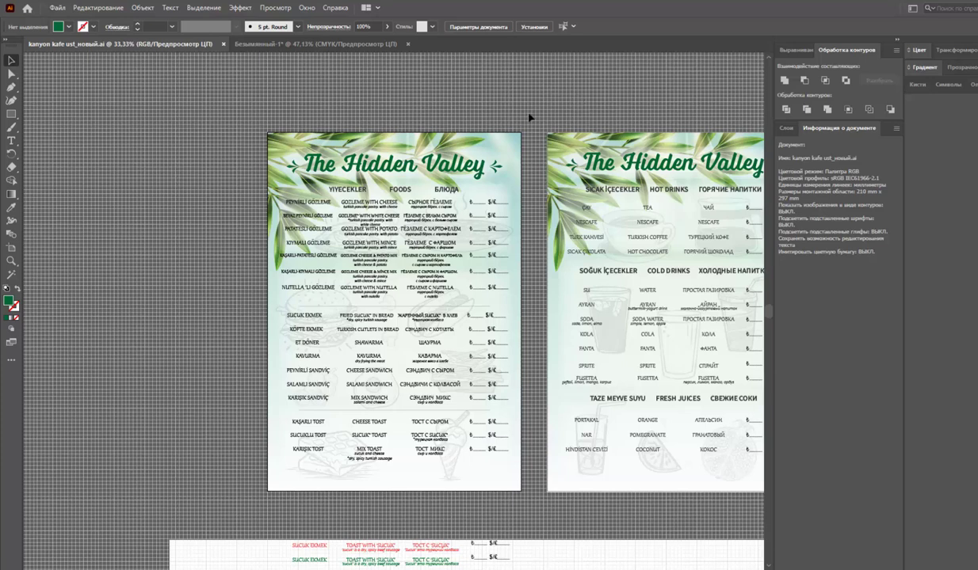
# Zoom out to the notes artboard and flip between the goat-logo and café menu documents
pyautogui.scroll(1, 530, 117)
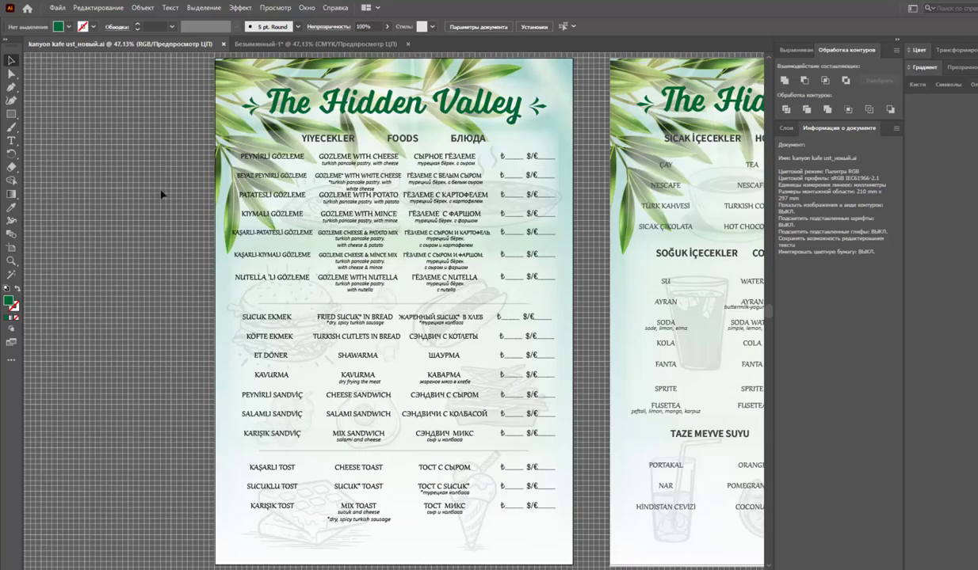
pyautogui.hotkey('ctrl', '-')
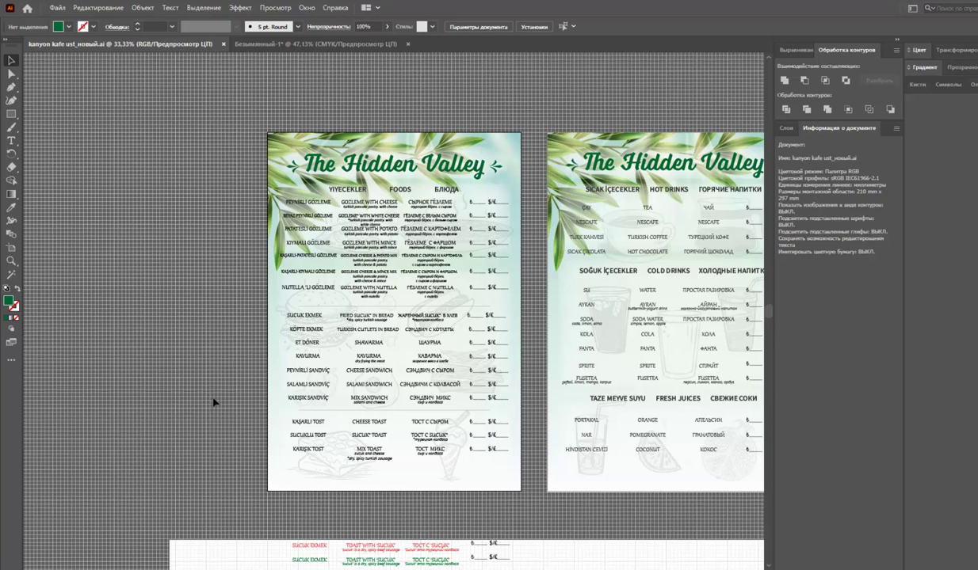
pyautogui.moveTo(576, 516)
pyautogui.mouseDown()
pyautogui.moveTo(431, 500)
pyautogui.moveTo(444, 505)
pyautogui.mouseUp()
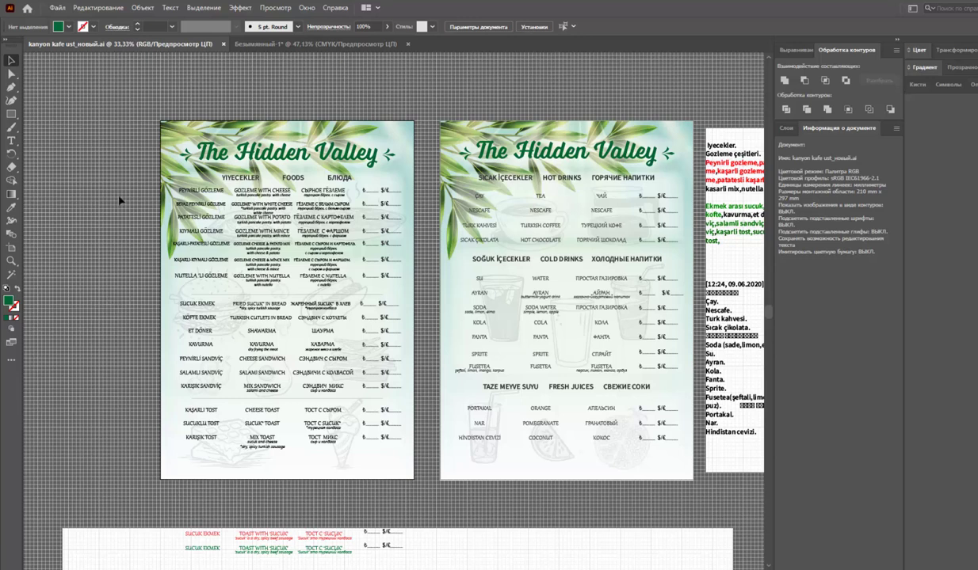
pyautogui.click(251, 46)
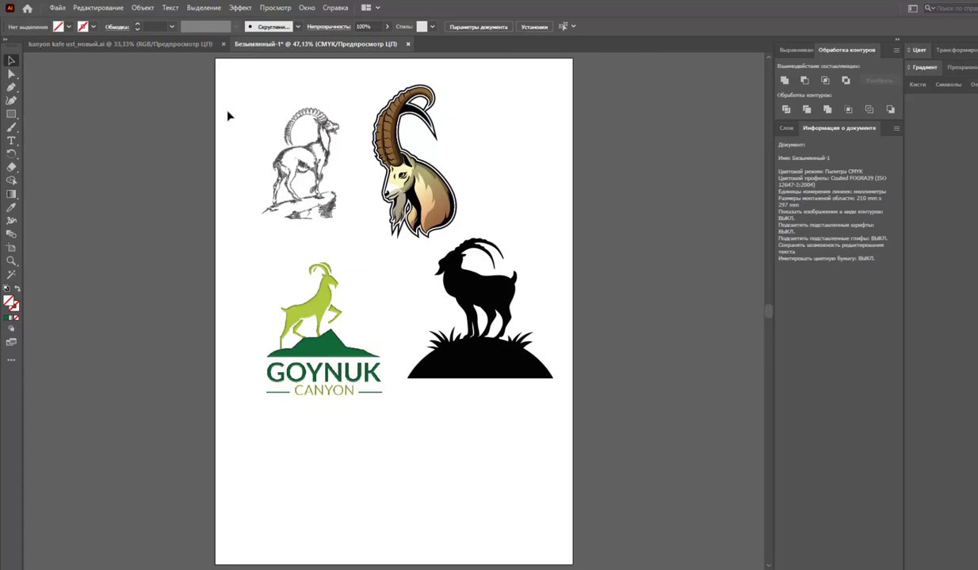
pyautogui.click(154, 49)
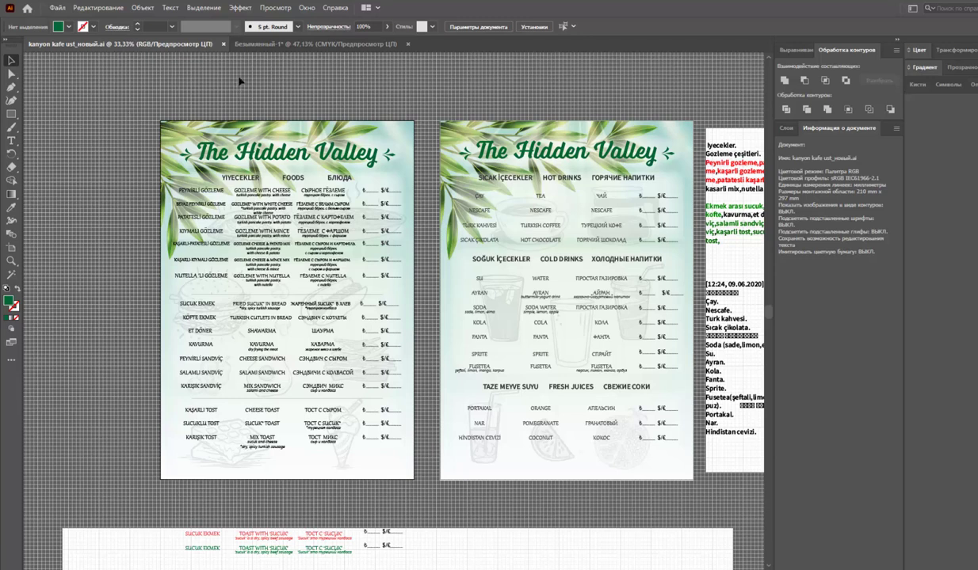
pyautogui.click(275, 46)
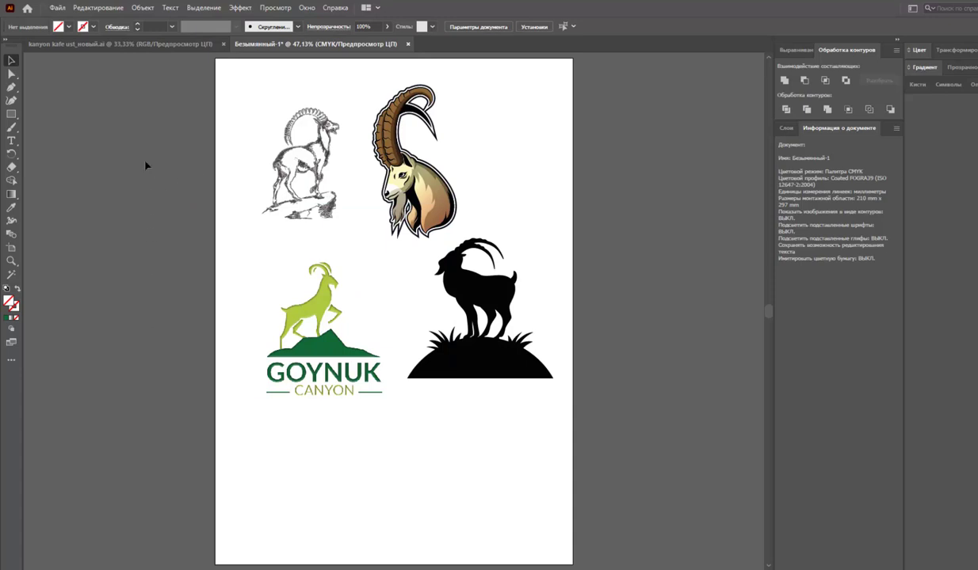
pyautogui.click(139, 46)
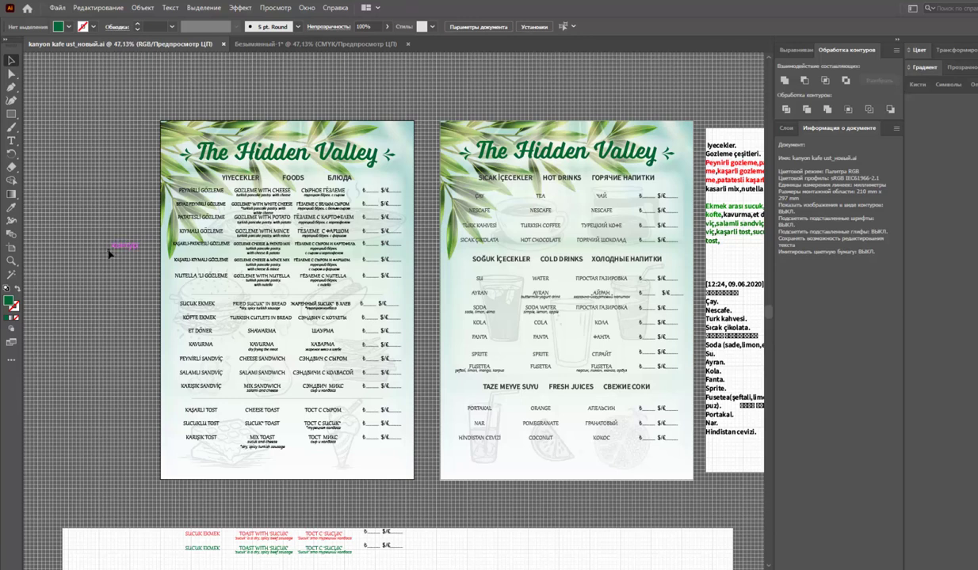
# Scroll around the enlarged menu pages and hide the grid from the View menu
pyautogui.scroll(1, 110, 253)
pyautogui.scroll(1, 112, 247)
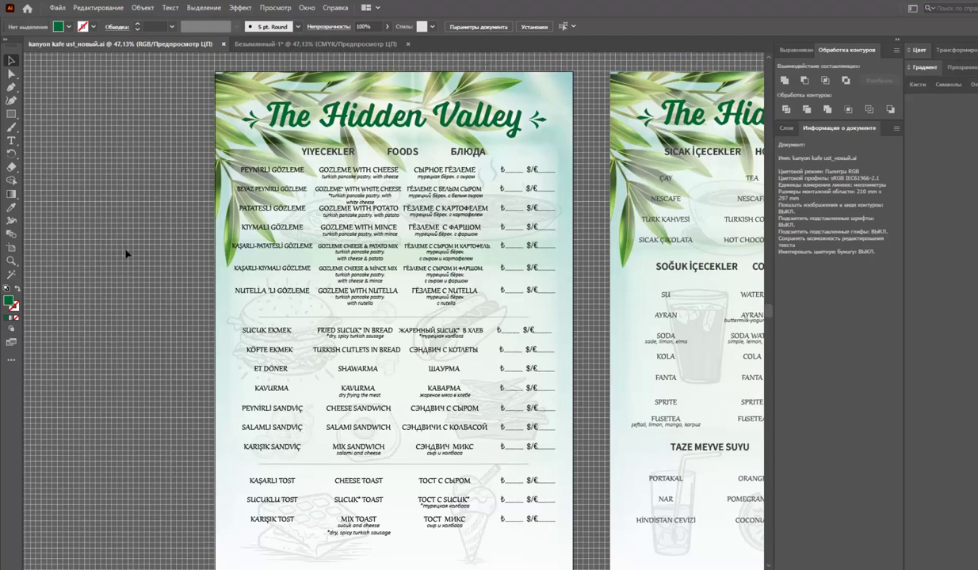
pyautogui.hscroll(1, 104, 269)
pyautogui.scroll(-1, 103, 268)
pyautogui.hscroll(1, 104, 268)
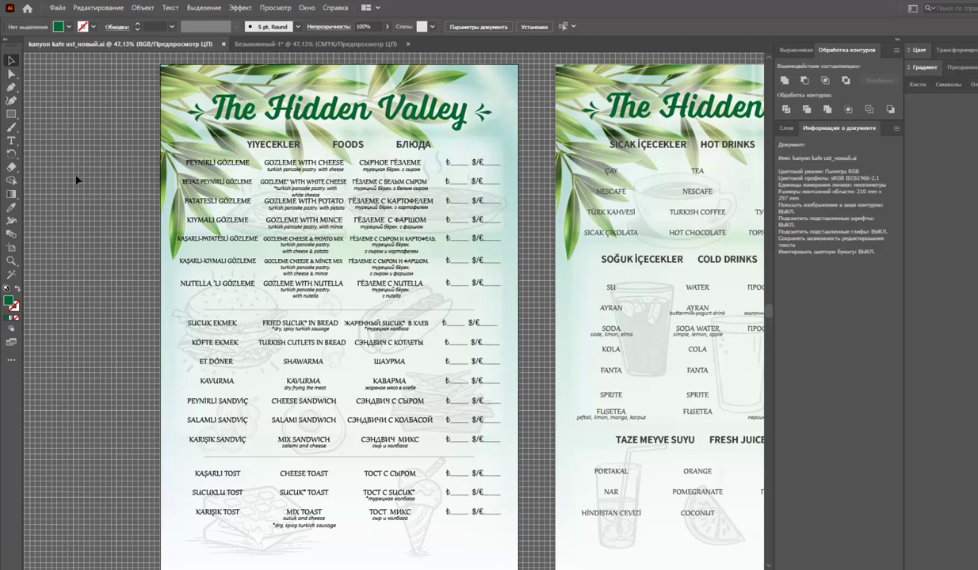
pyautogui.click(271, 8)
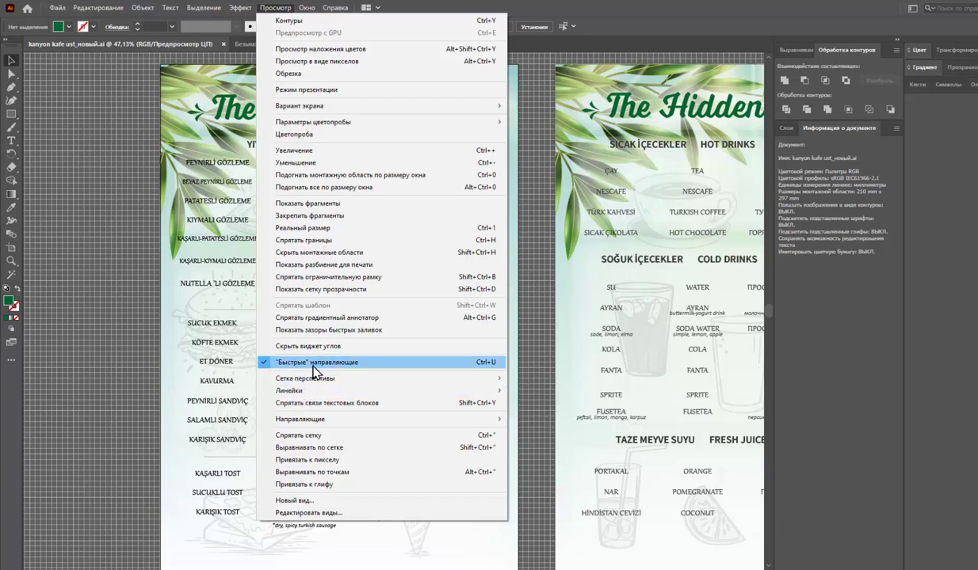
pyautogui.click(299, 435)
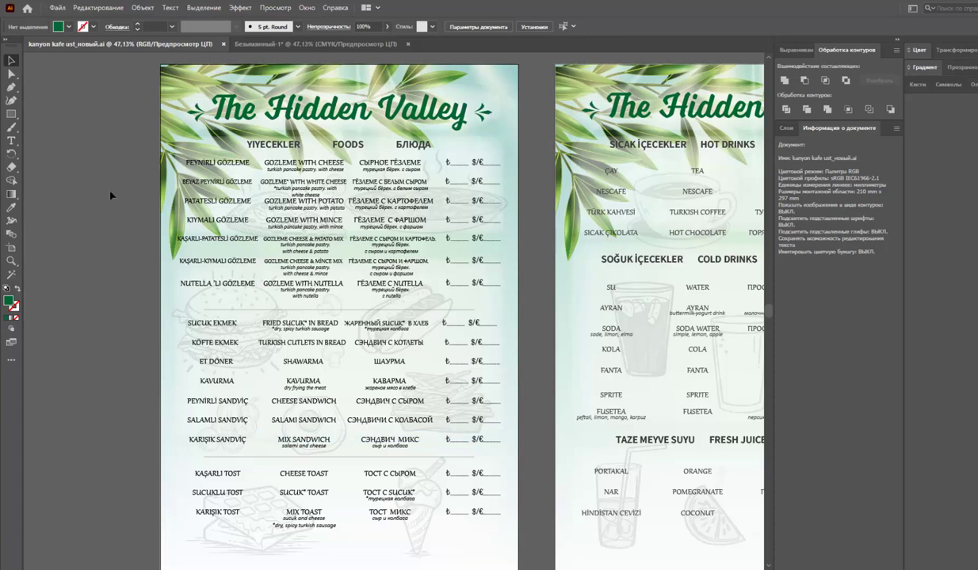
# Show the grid again and turn on Snap to Grid
pyautogui.click(270, 9)
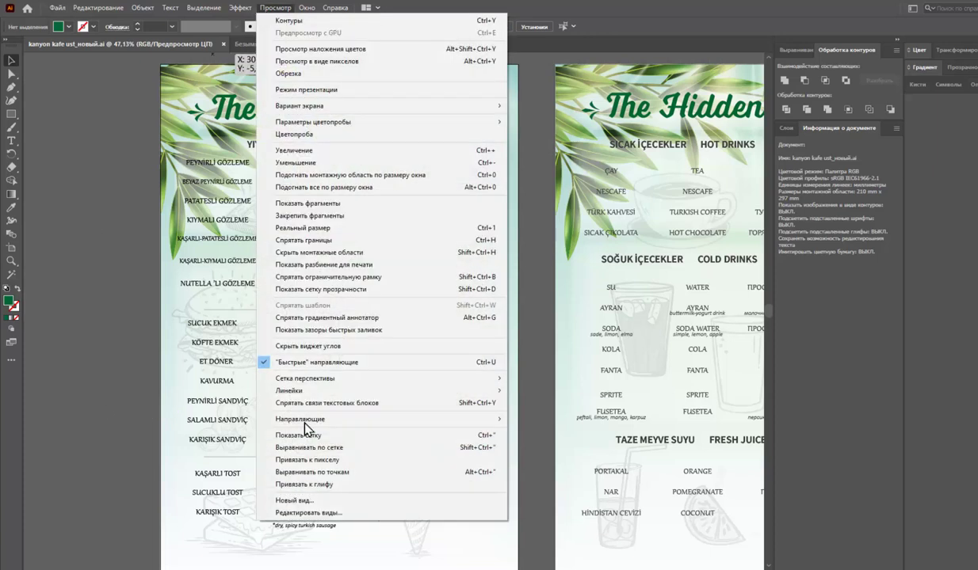
pyautogui.click(310, 437)
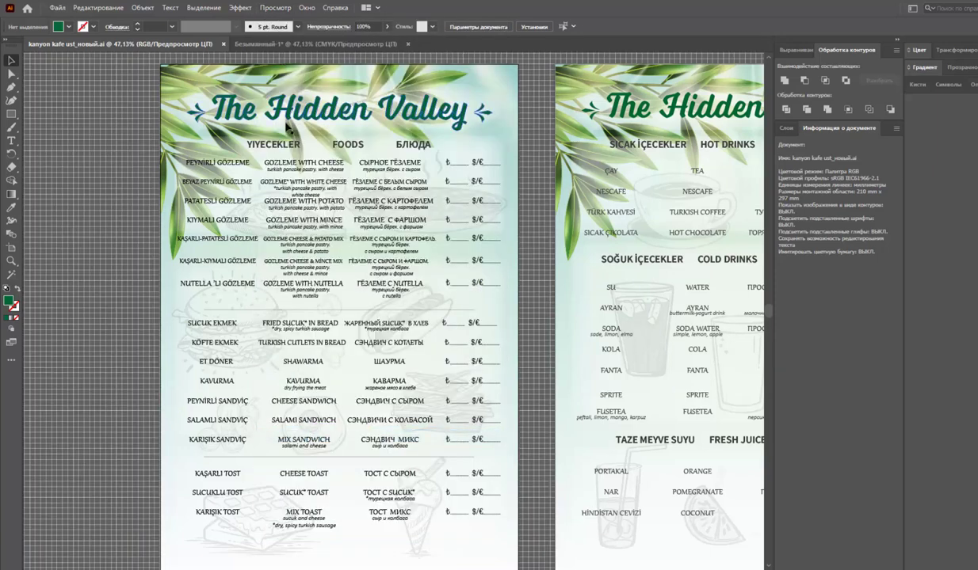
pyautogui.click(274, 8)
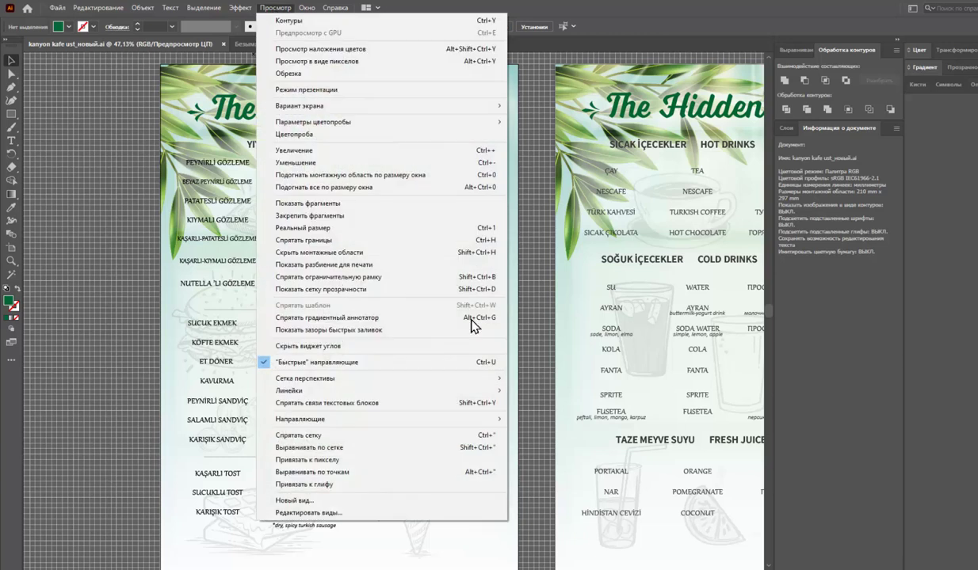
pyautogui.click(378, 448)
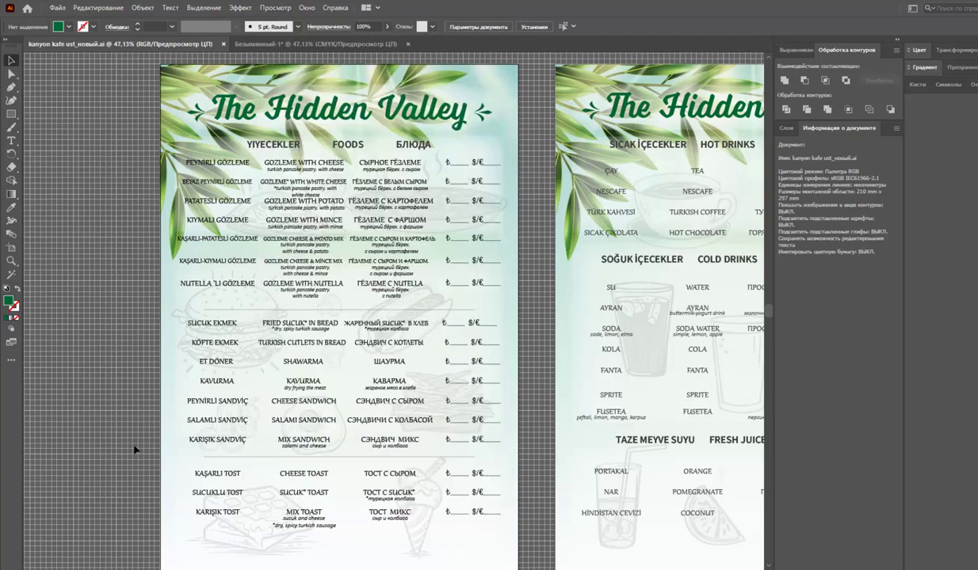
# Toggle the grid off and on with Ctrl+", then zoom closely into the empty canvas
pyautogui.hotkey('ctrl', "'")
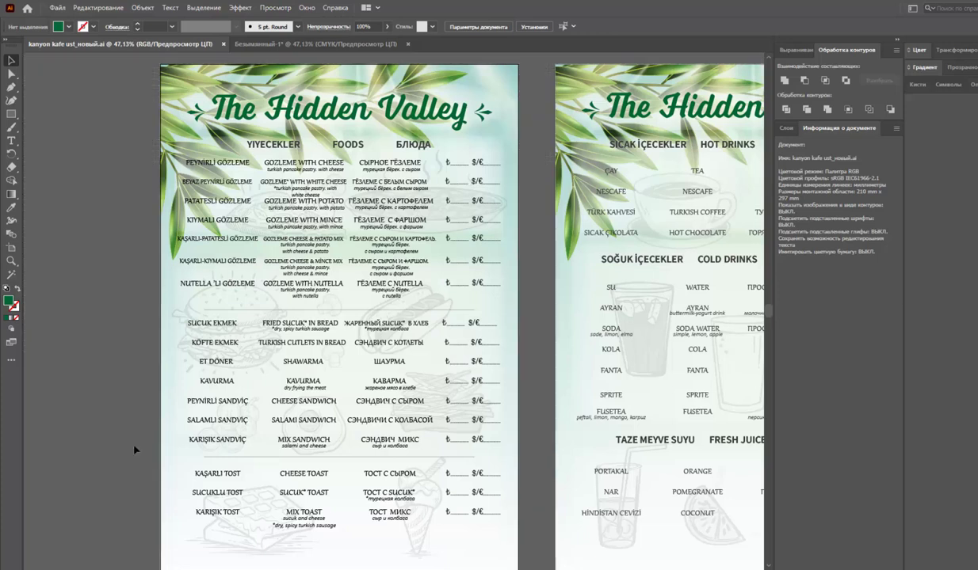
pyautogui.hotkey('ctrl', "'")
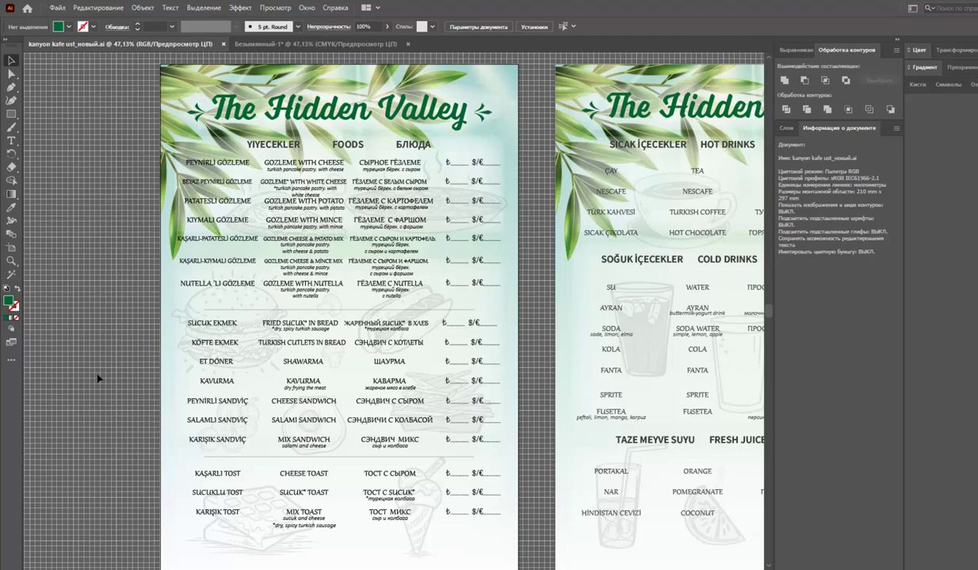
pyautogui.hotkey('ctrl', '+')
pyautogui.hotkey('ctrl', '+')
pyautogui.hotkey('ctrl', '+')
pyautogui.hotkey('ctrl', '+')
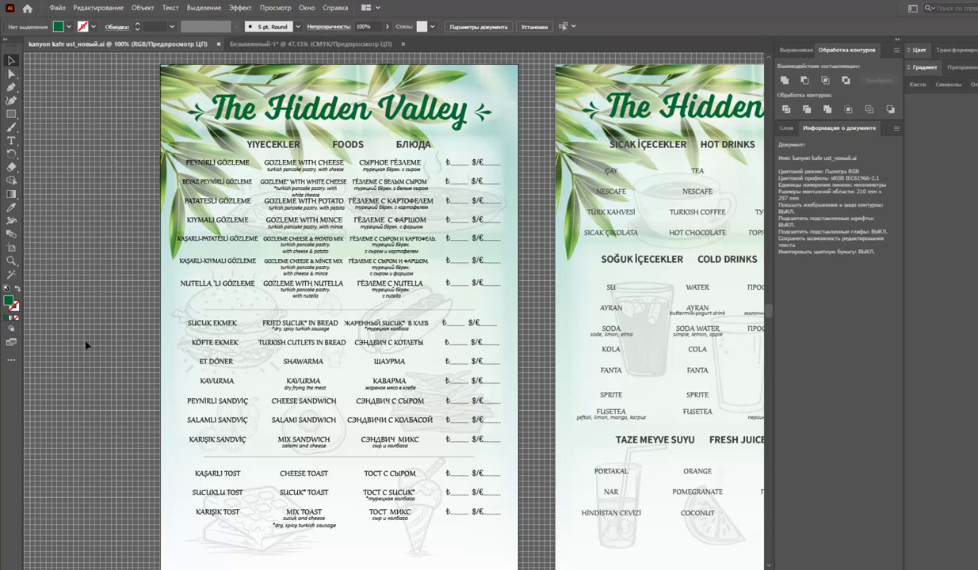
pyautogui.hscroll(-5, 451, 306)
pyautogui.hscroll(-5, 279, 328)
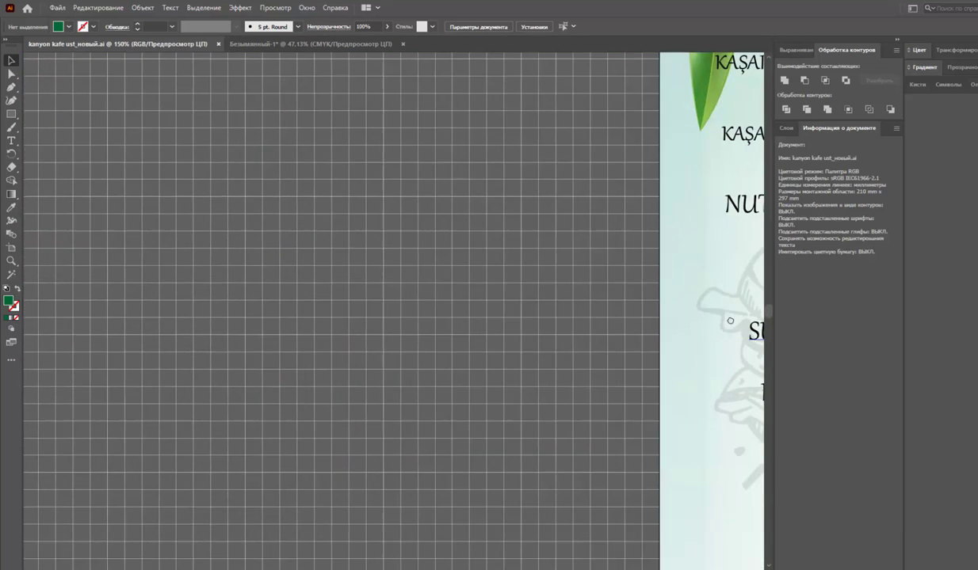
pyautogui.hscroll(-2, 442, 314)
pyautogui.hotkey('ctrl', '+')
pyautogui.hotkey('ctrl', '+')
pyautogui.hotkey('ctrl', '+')
pyautogui.hotkey('ctrl', '+')
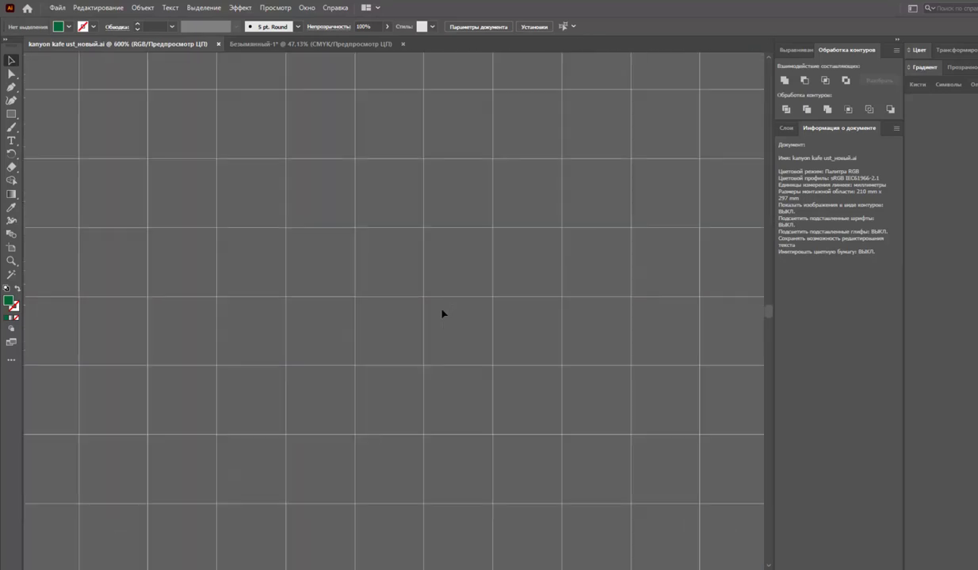
# Draw a trial artboard, undo it, and zoom out to see both menu pages
pyautogui.click(11, 248)
pyautogui.moveTo(183, 133)
pyautogui.mouseDown()
pyautogui.moveTo(513, 387)
pyautogui.moveTo(563, 447)
pyautogui.mouseUp()
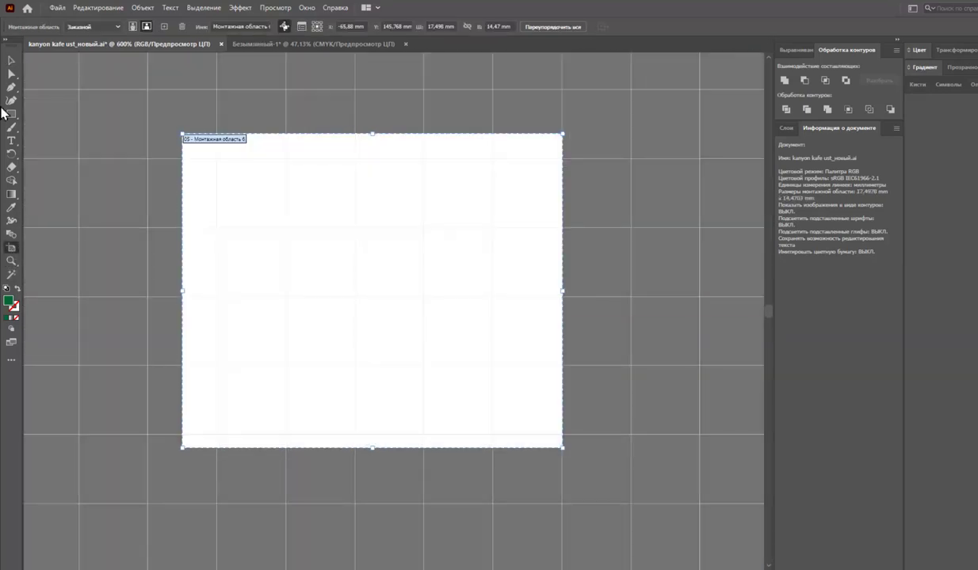
pyautogui.click(11, 60)
pyautogui.hotkey('ctrl', 'z')
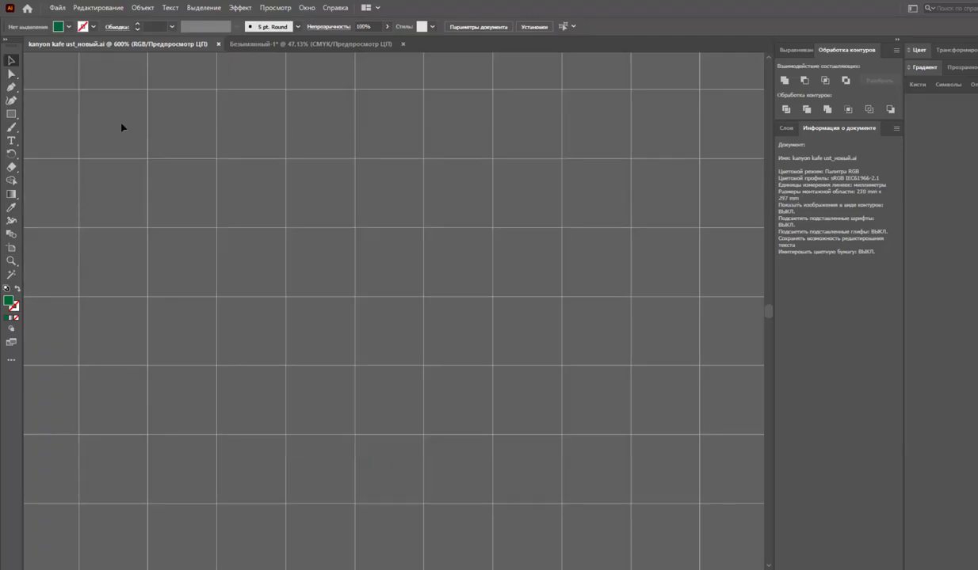
pyautogui.hotkey('ctrl', '0')
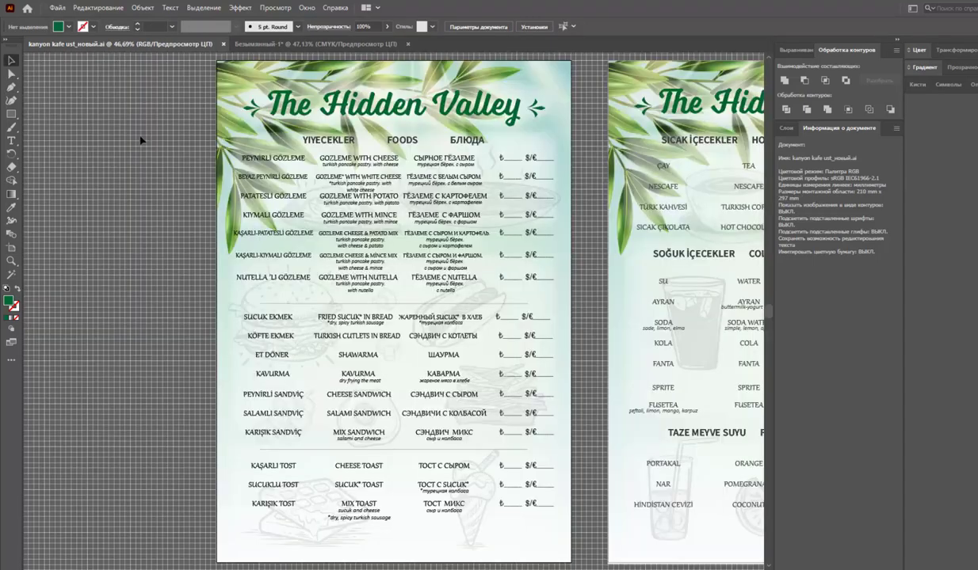
pyautogui.hotkey('ctrl', '-')
pyautogui.press('n')
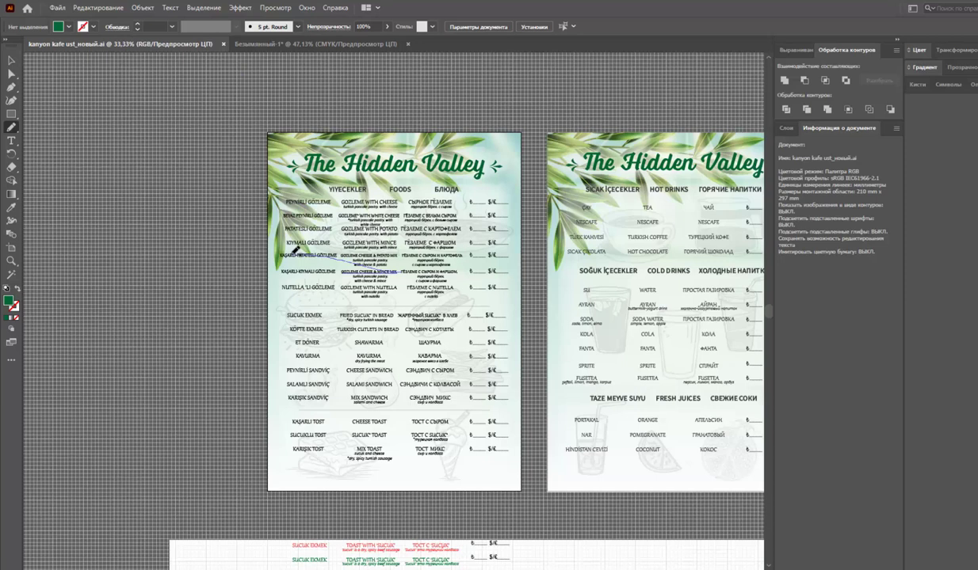
pyautogui.hotkey('ctrl', 'z')
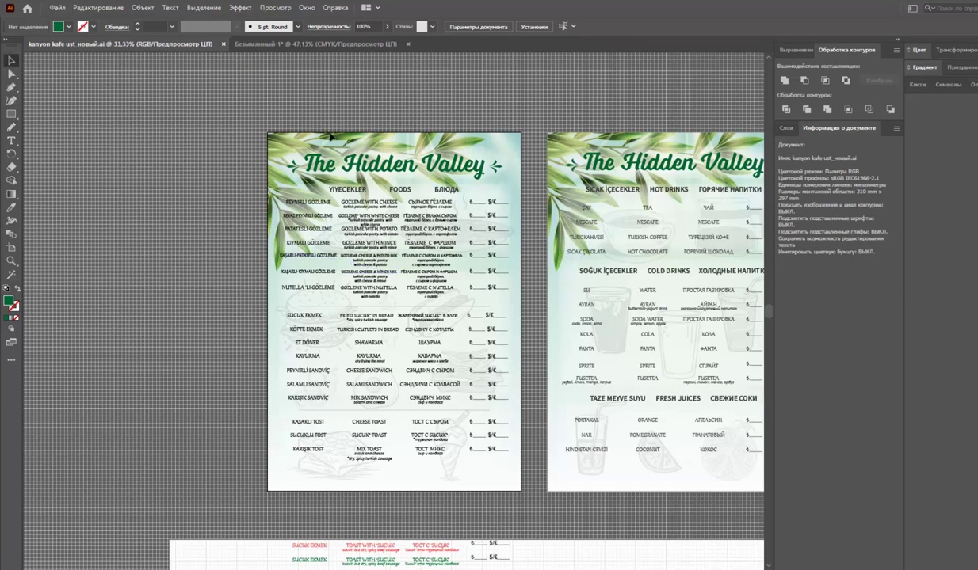
# Pan and scroll the view up to the area above the menu pages
pyautogui.click(15, 250)
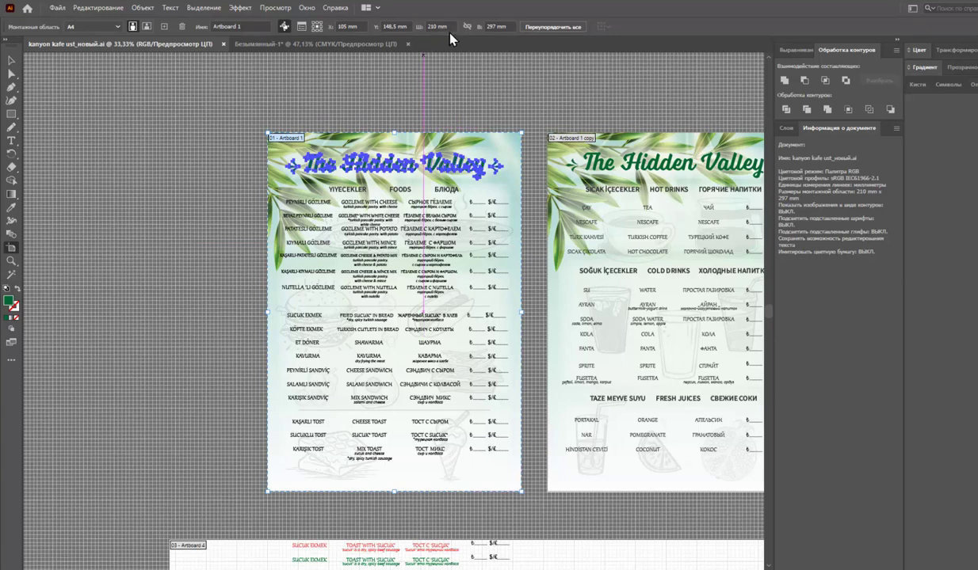
pyautogui.click(10, 62)
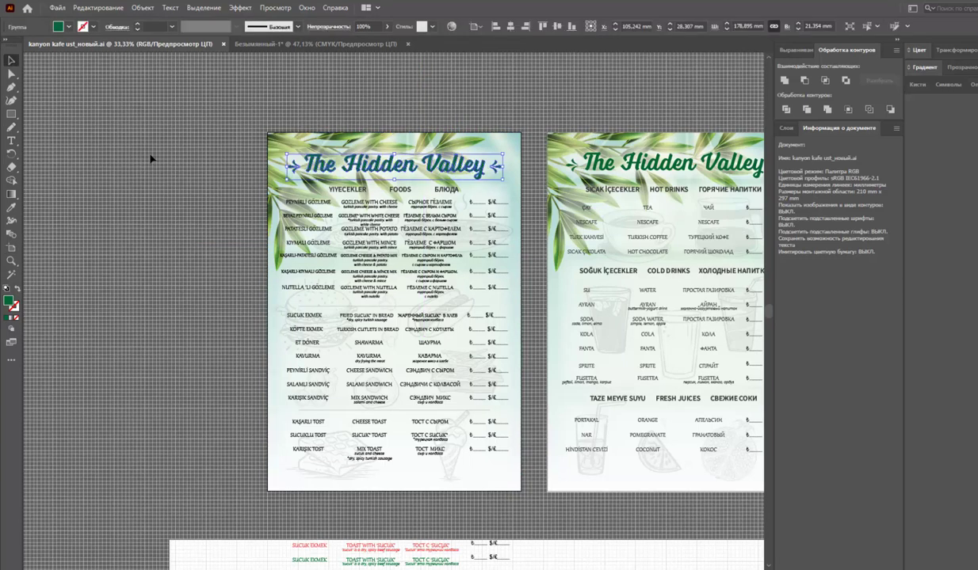
pyautogui.moveTo(164, 260)
pyautogui.mouseDown()
pyautogui.moveTo(119, 235)
pyautogui.moveTo(149, 306)
pyautogui.moveTo(227, 290)
pyautogui.moveTo(76, 269)
pyautogui.mouseUp()
pyautogui.moveTo(384, 307)
pyautogui.mouseDown()
pyautogui.moveTo(271, 272)
pyautogui.moveTo(307, 266)
pyautogui.mouseUp()
pyautogui.scroll(3, 308, 265)
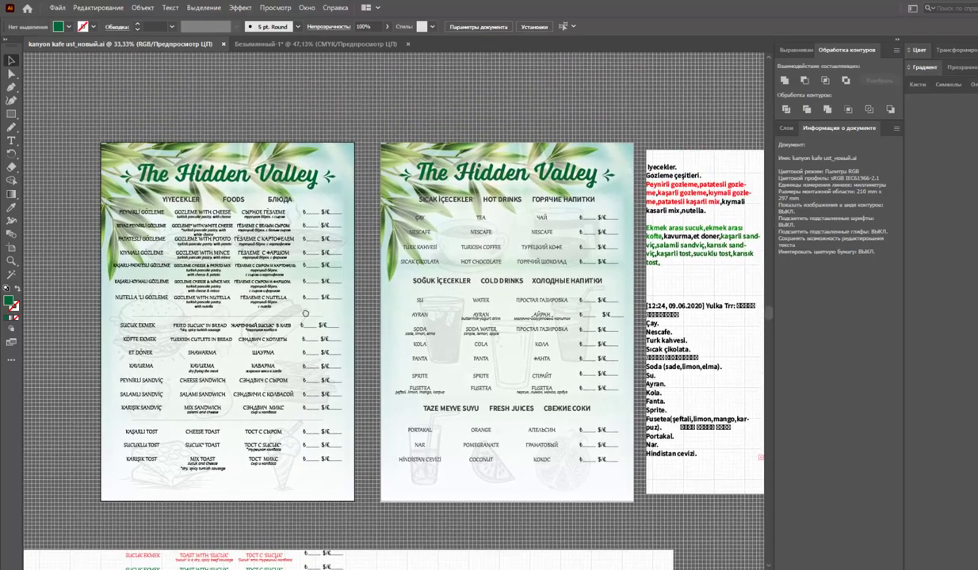
pyautogui.scroll(5, 198, 262)
pyautogui.scroll(3, 95, 260)
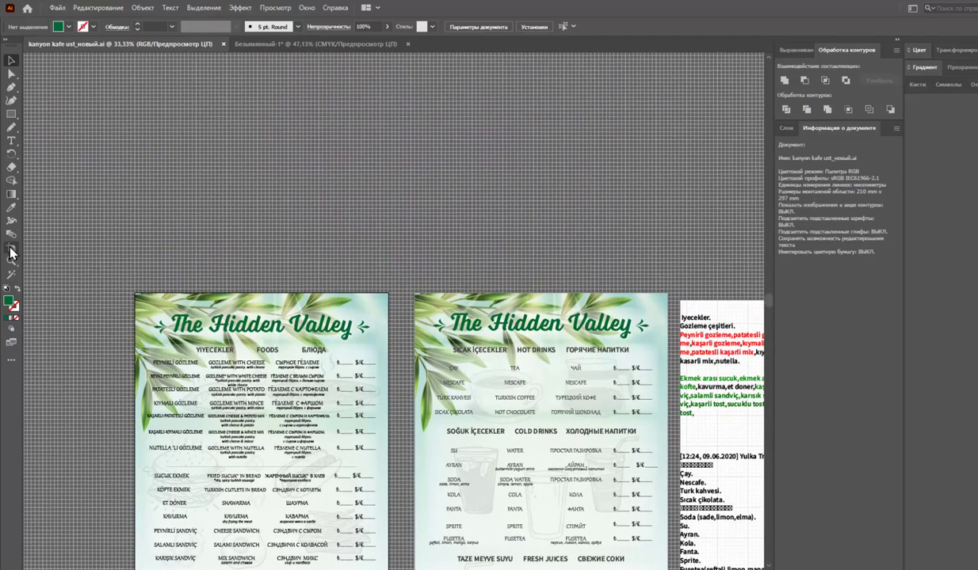
# Draw a blank artboard above the menu pages, 128.685 mm wide
pyautogui.click(11, 247)
pyautogui.moveTo(152, 63)
pyautogui.mouseDown()
pyautogui.moveTo(227, 200)
pyautogui.moveTo(308, 269)
pyautogui.mouseUp()
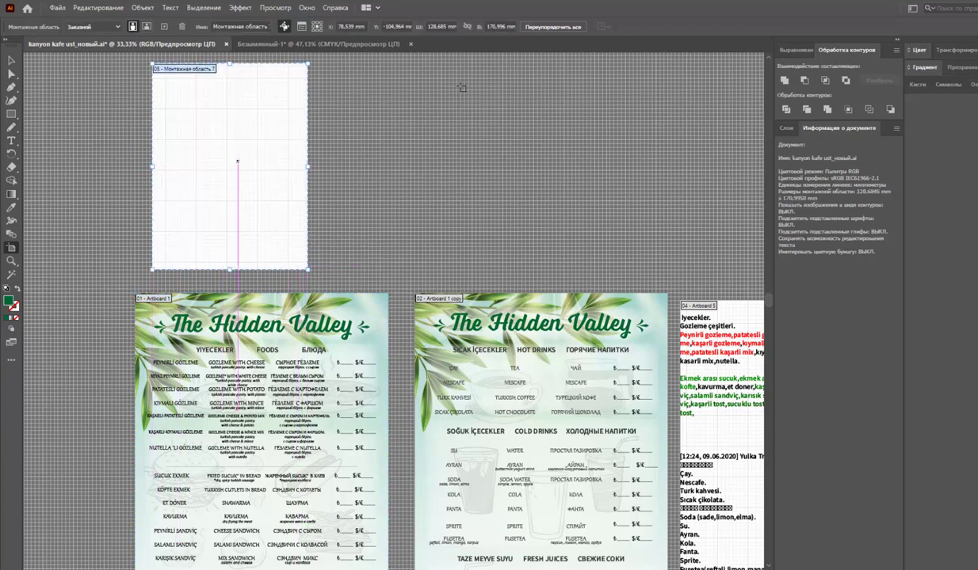
pyautogui.click(441, 26)
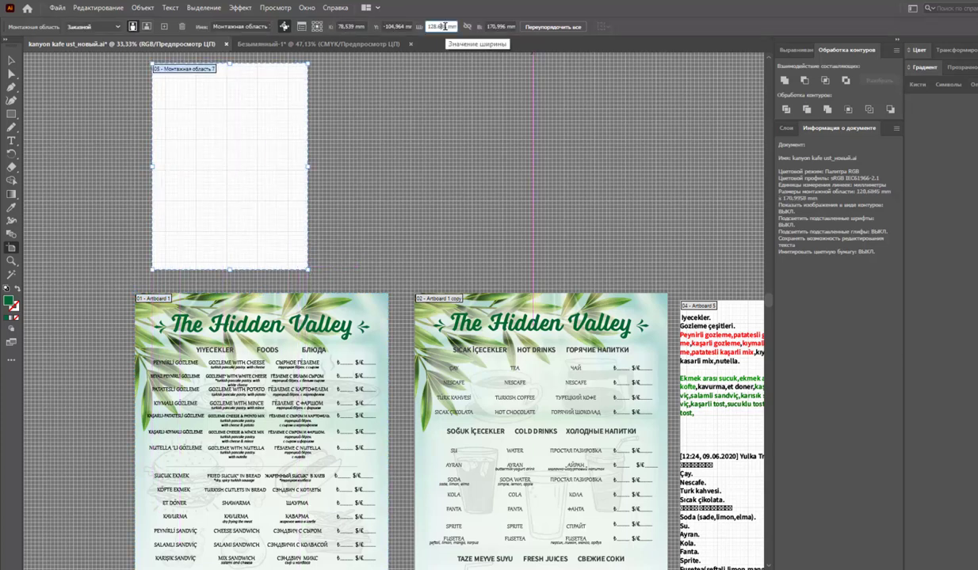
pyautogui.press('Tab')
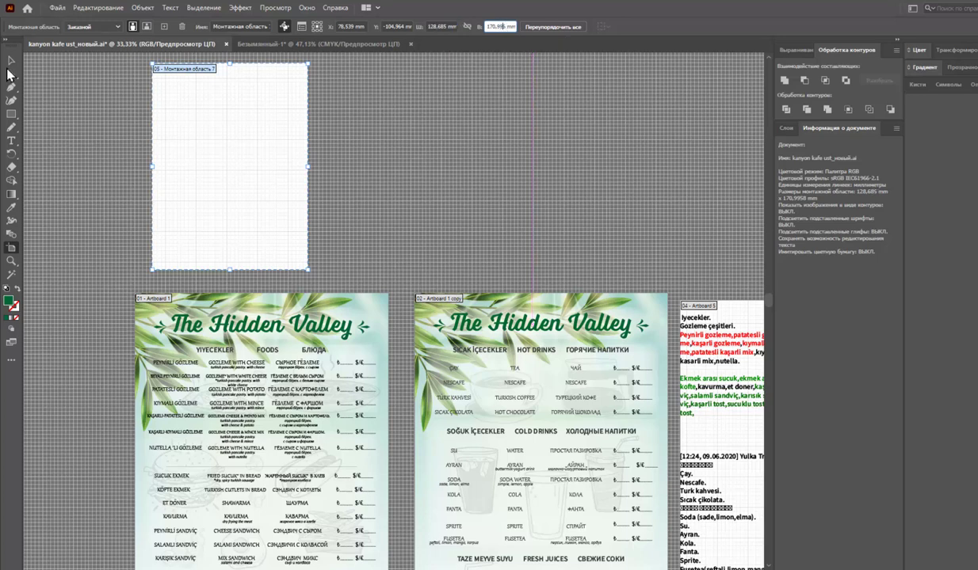
pyautogui.click(11, 62)
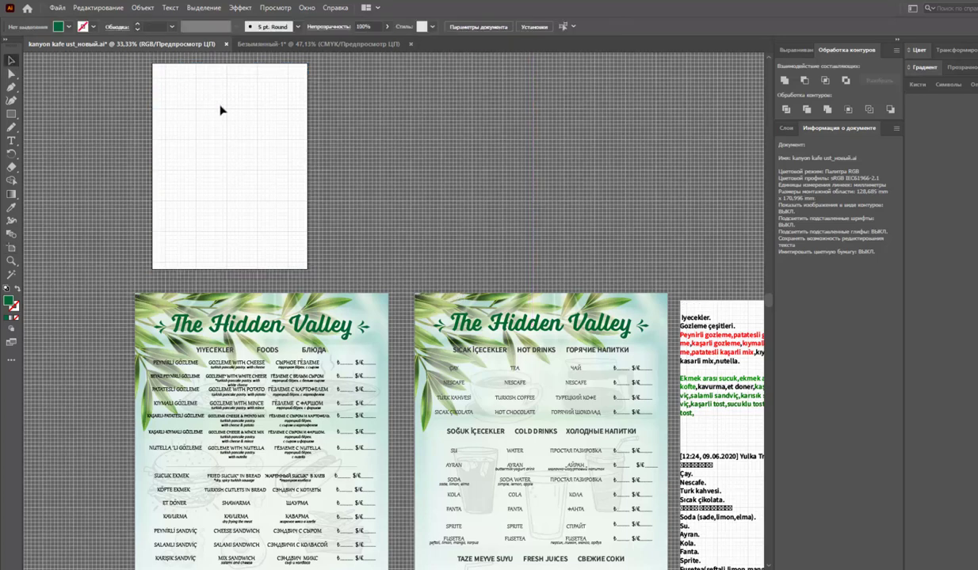
# Delete the blank upper artboard, leaving only the two menu artboards in view
pyautogui.click(11, 247)
pyautogui.click(293, 77)
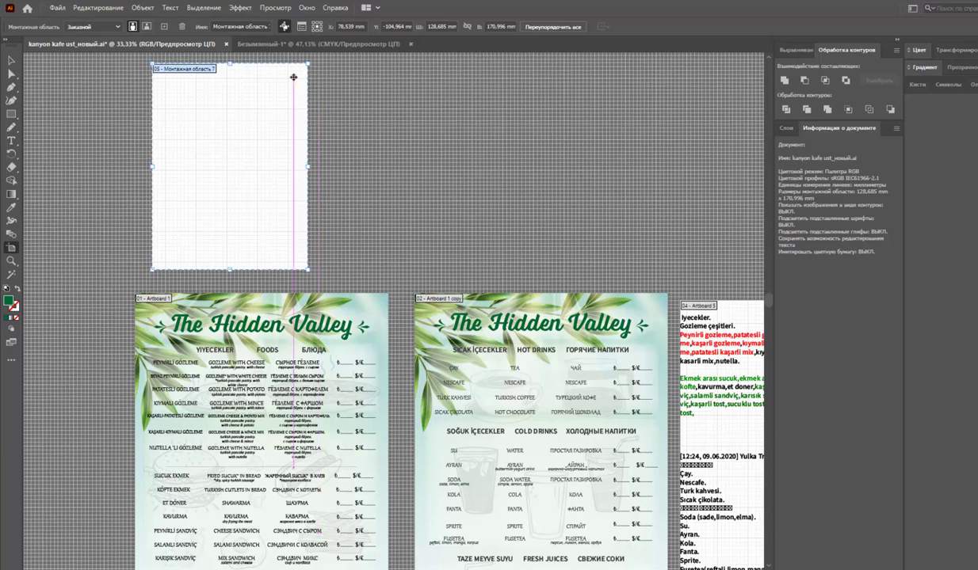
pyautogui.press('Delete')
pyautogui.click(11, 61)
pyautogui.moveTo(105, 380); pyautogui.dragTo(84, 205)
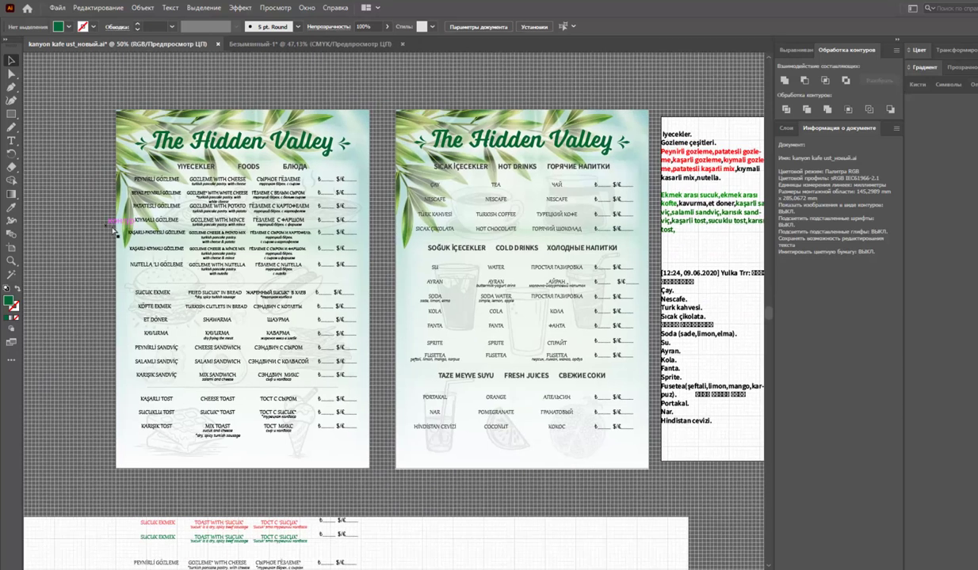
# Make the food page the active artboard and briefly select the KIYMALI GÖZLEME row group
pyautogui.scroll(3, 83, 204)
pyautogui.moveTo(158, 314); pyautogui.dragTo(95, 343)
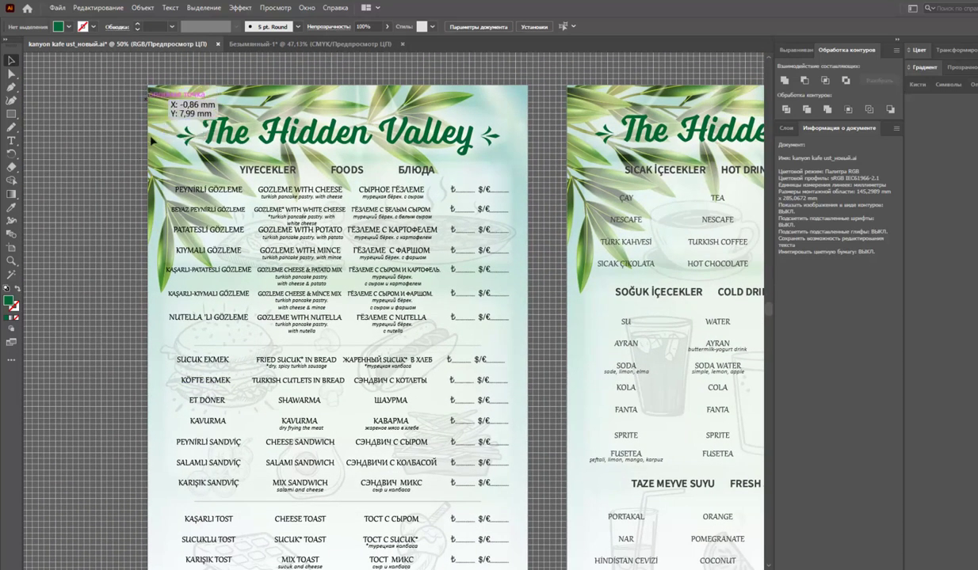
pyautogui.click(416, 213)
pyautogui.click(396, 251)
pyautogui.click(394, 124)
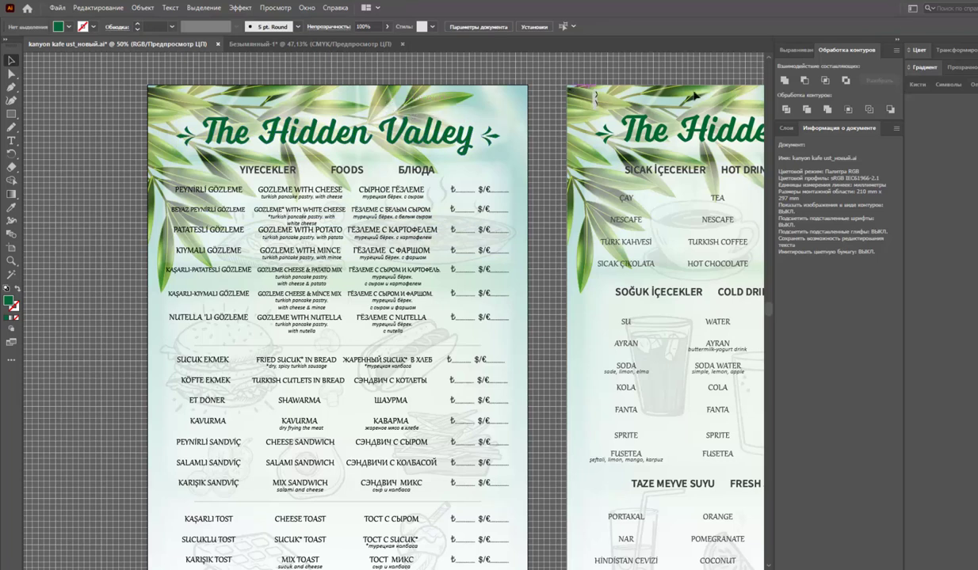
pyautogui.click(804, 52)
# In Layers, toggle the Layer 3 background, then hide the Layer 4 menu text
pyautogui.click(786, 165)
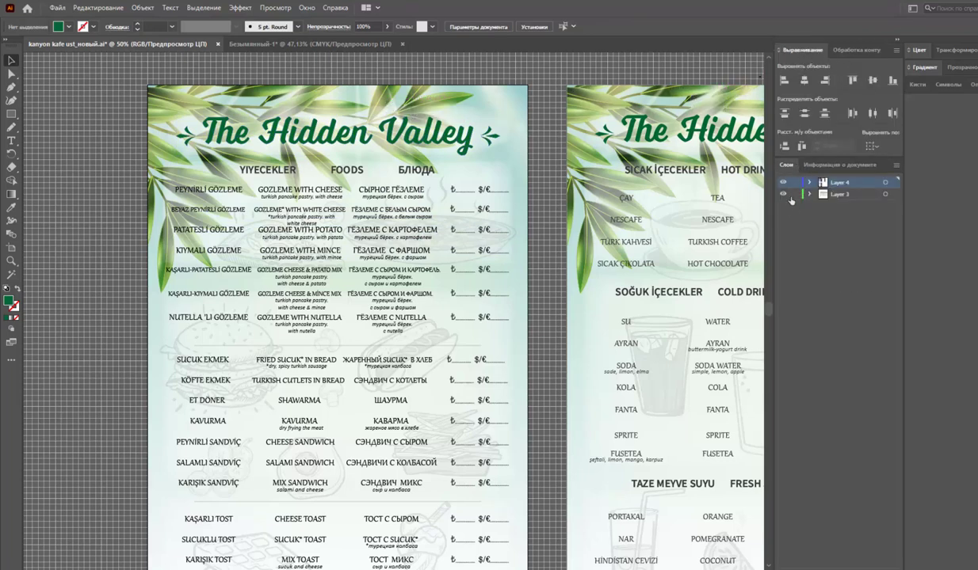
pyautogui.click(783, 196)
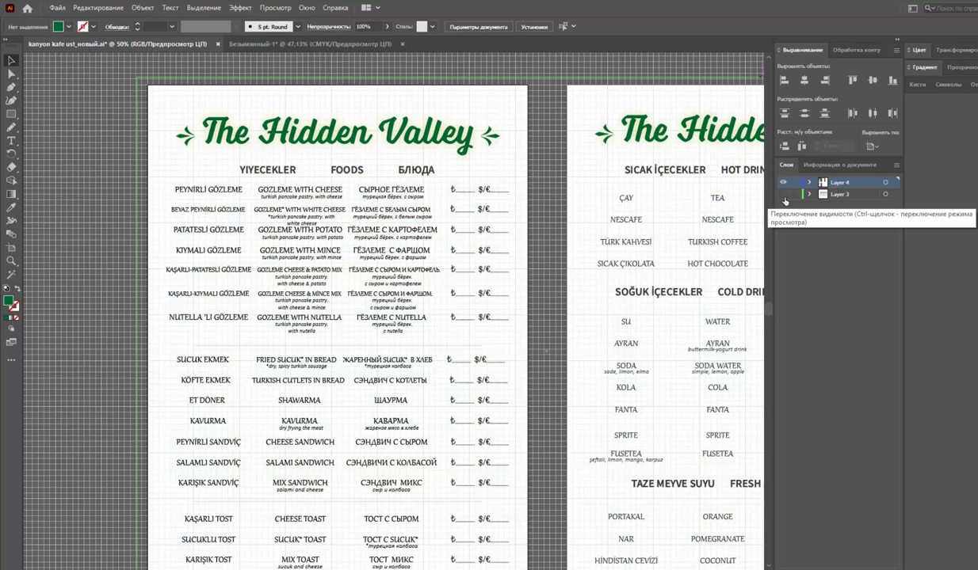
pyautogui.click(784, 195)
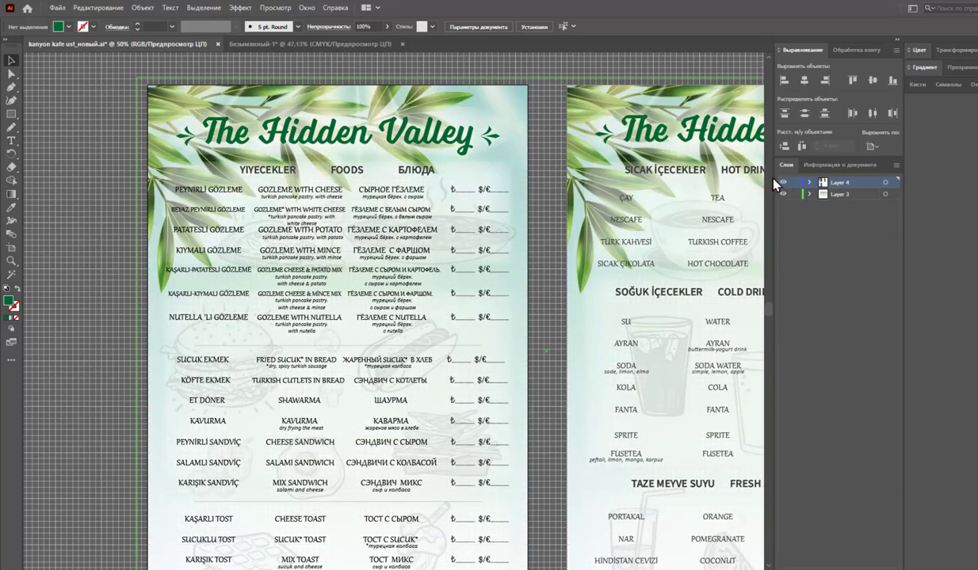
pyautogui.click(783, 183)
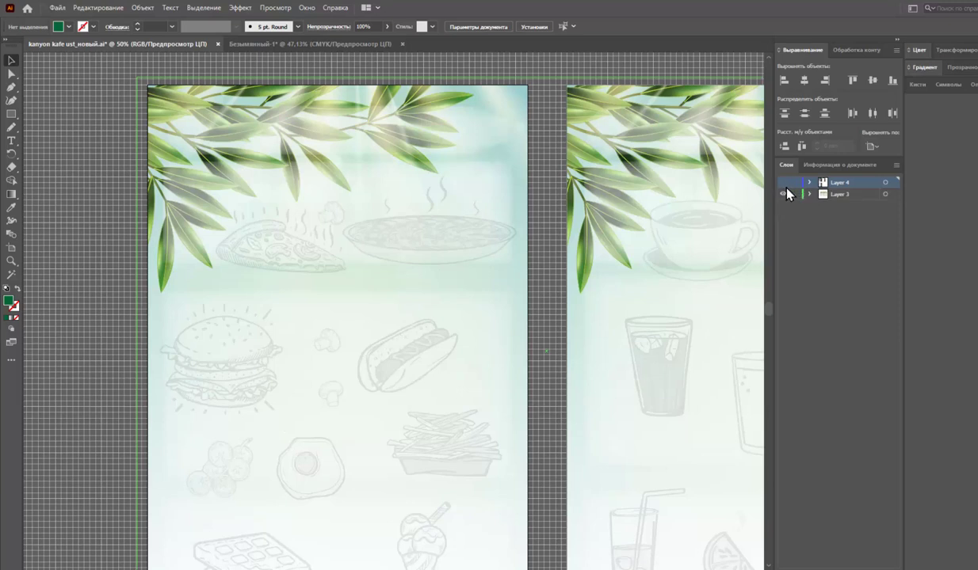
pyautogui.click(784, 185)
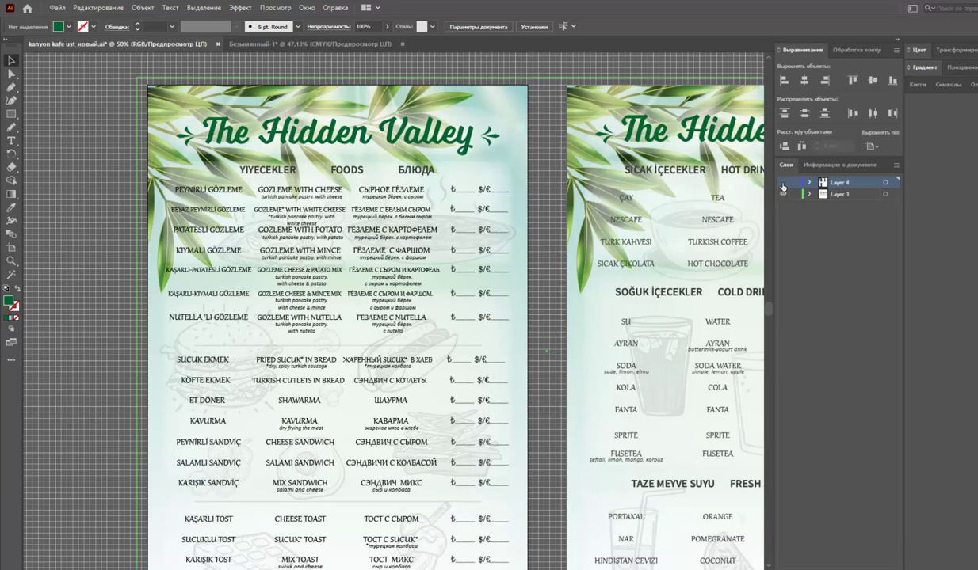
pyautogui.click(783, 185)
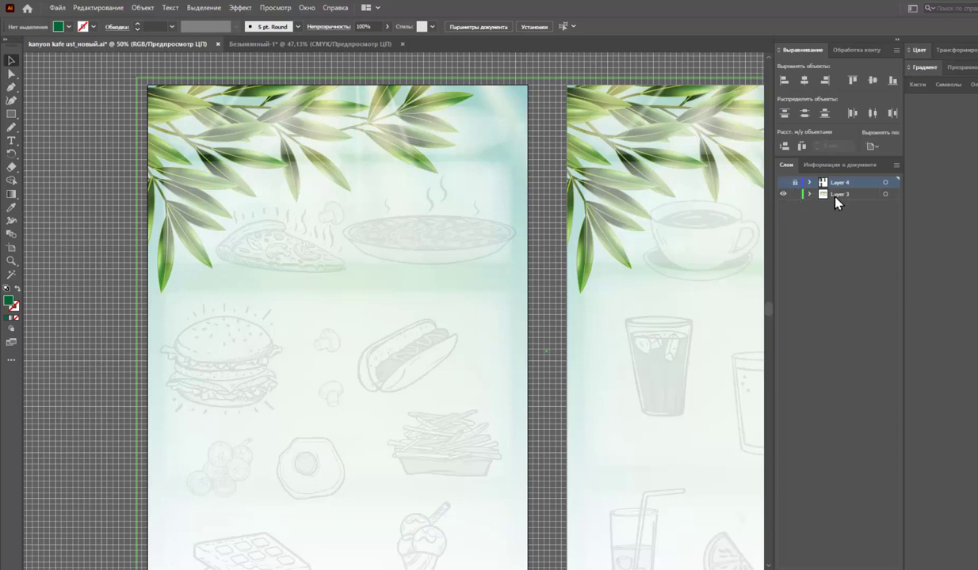
# Select the background artwork, shift the translucent overlay rectangle, and expand Layer 3's contents
pyautogui.click(885, 194)
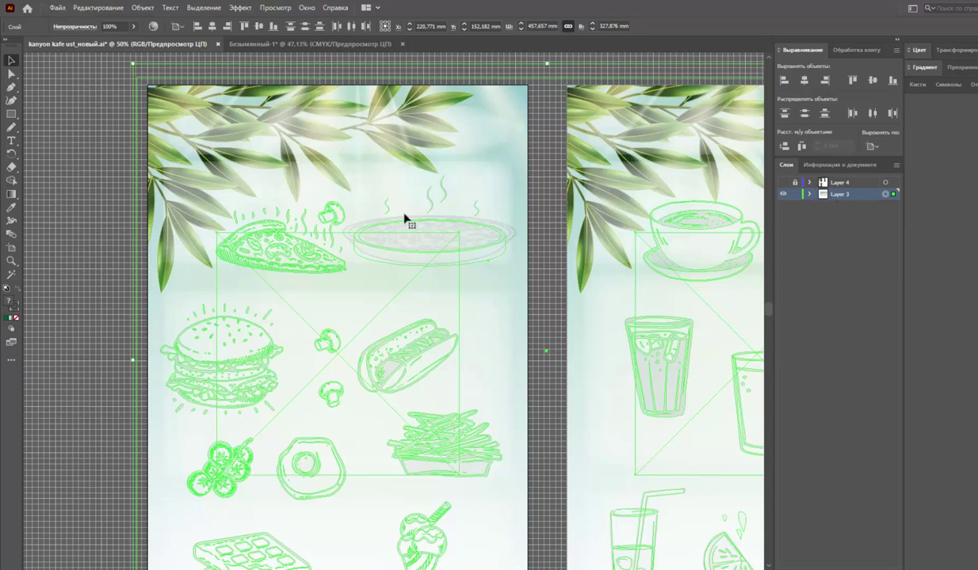
pyautogui.rightClick(344, 182)
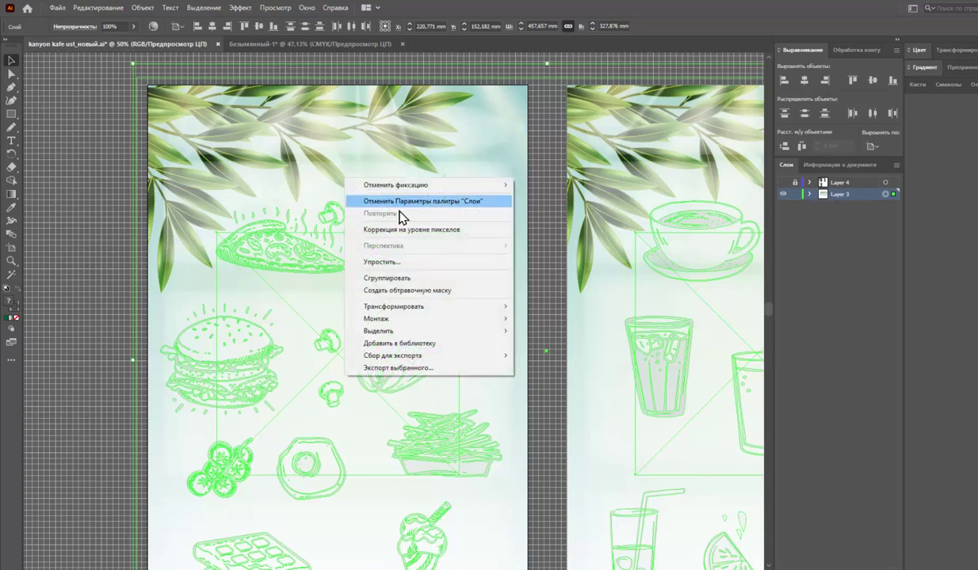
pyautogui.click(133, 283)
pyautogui.moveTo(133, 283)
pyautogui.mouseDown()
pyautogui.moveTo(269, 307)
pyautogui.moveTo(810, 202)
pyautogui.mouseUp()
pyautogui.click(809, 195)
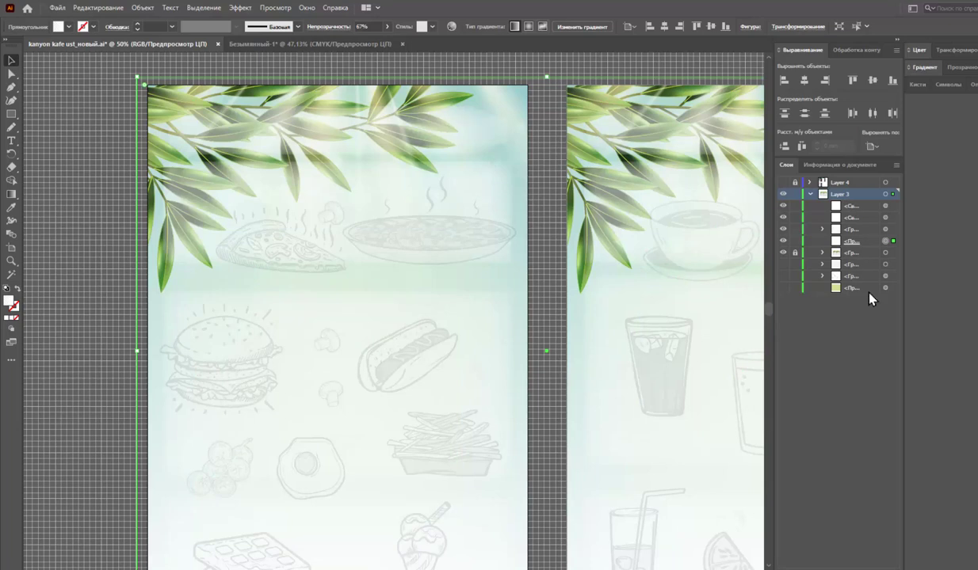
pyautogui.hotkey('ctrl', 'shift', 'a')
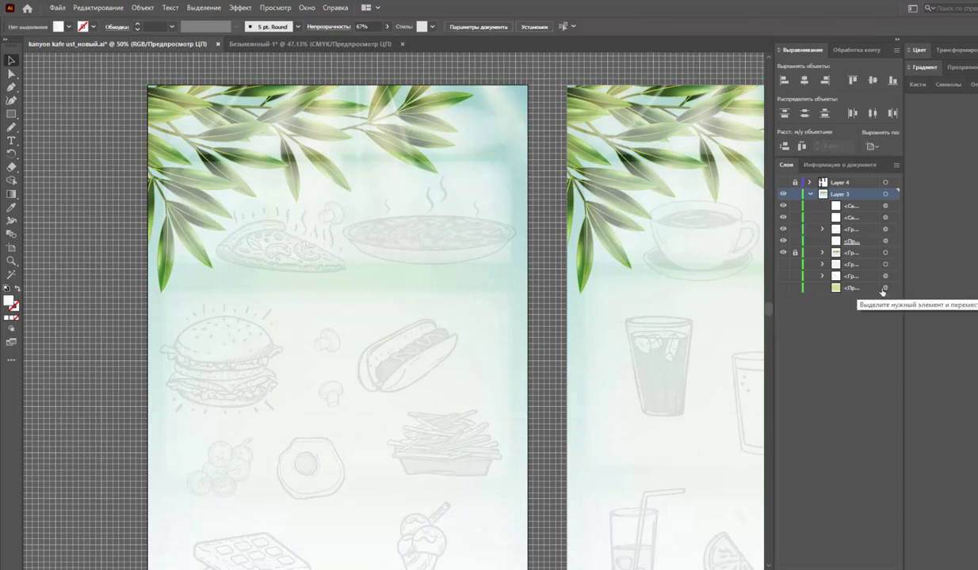
pyautogui.hotkey('ctrl', '-')
pyautogui.click(487, 179)
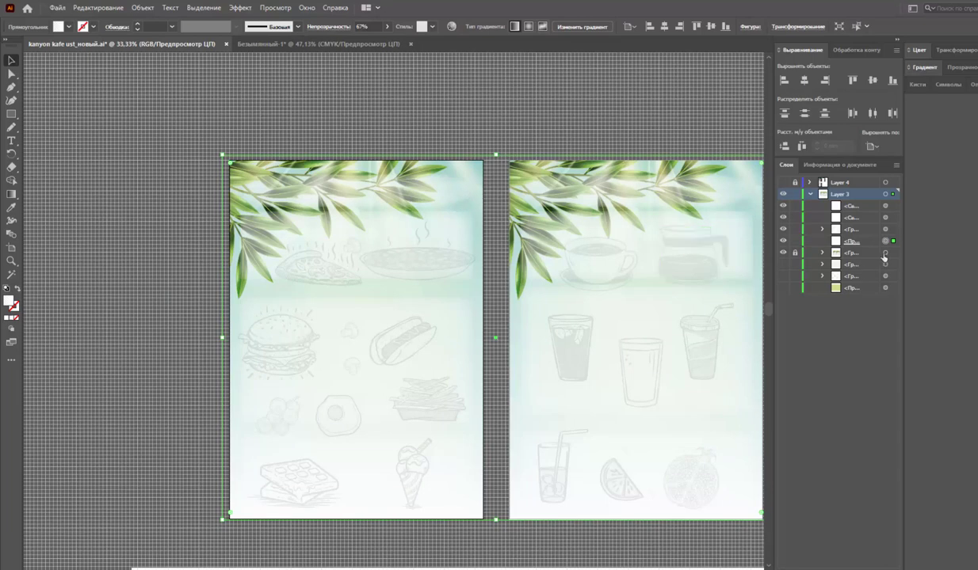
pyautogui.hotkey('ctrl', 'shift', 'a')
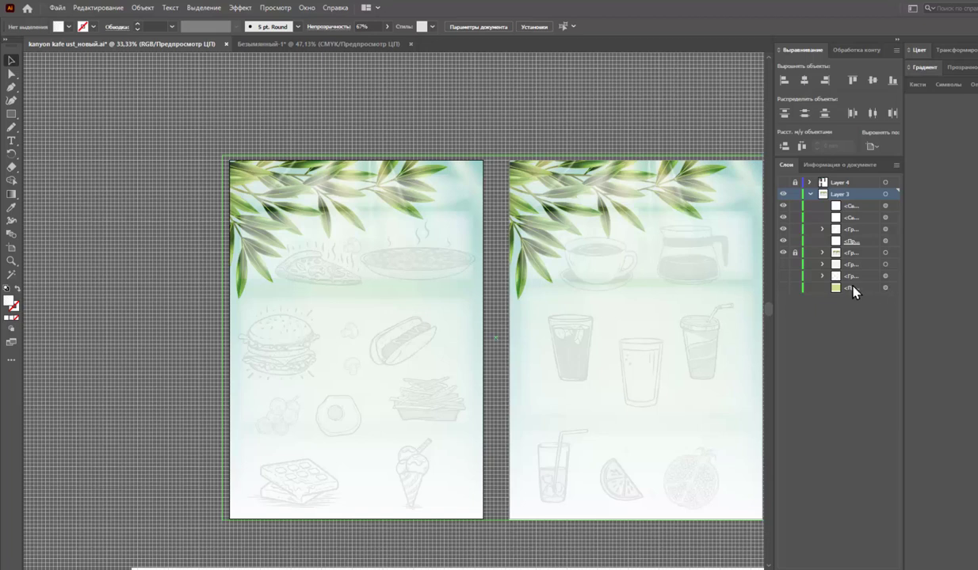
# Hide the white overlay in Layer 3 to reveal the food doodles
pyautogui.click(885, 241)
pyautogui.click(885, 229)
pyautogui.click(783, 207)
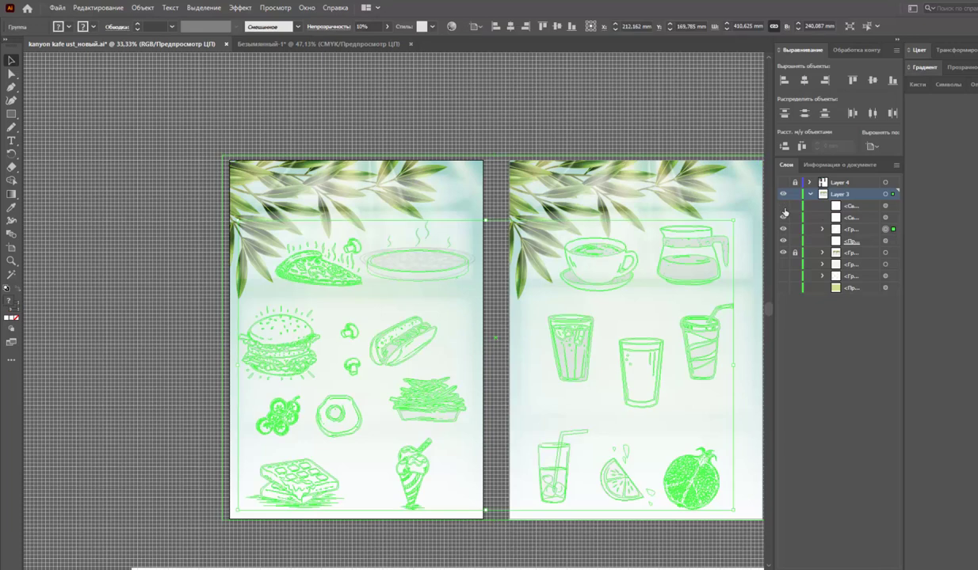
pyautogui.click(530, 123)
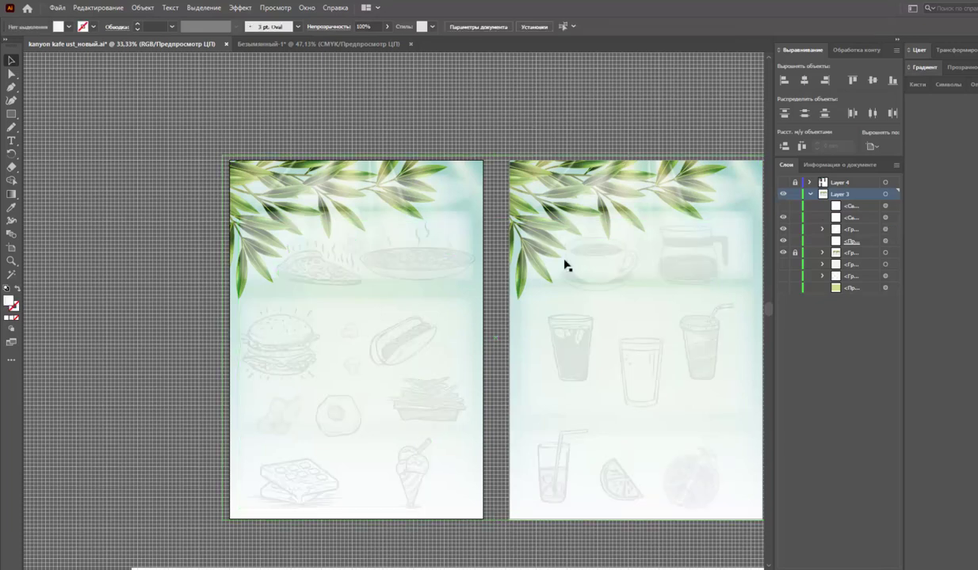
# Hide the food doodles and white haze overlay, keeping the leaf gradient background visible
pyautogui.click(782, 229)
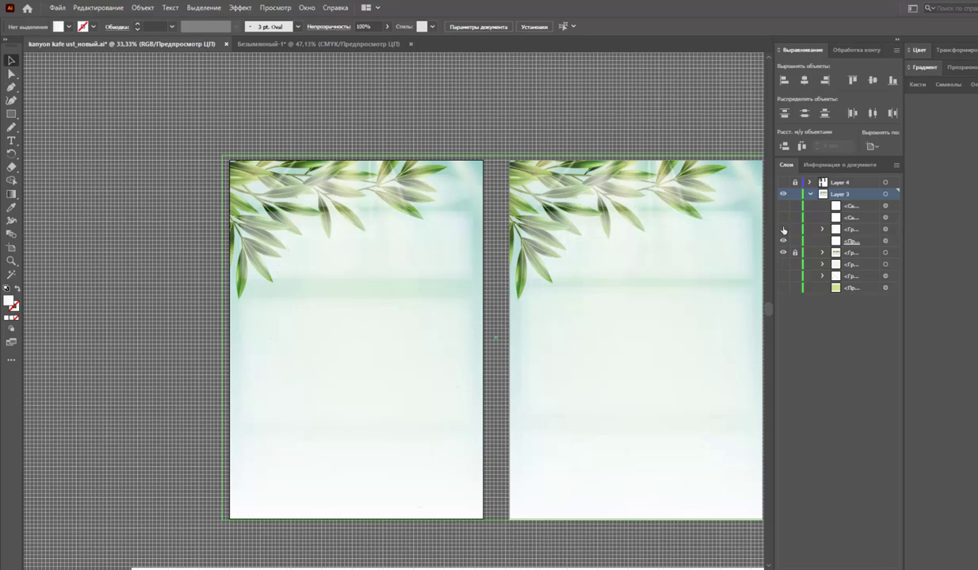
pyautogui.click(782, 241)
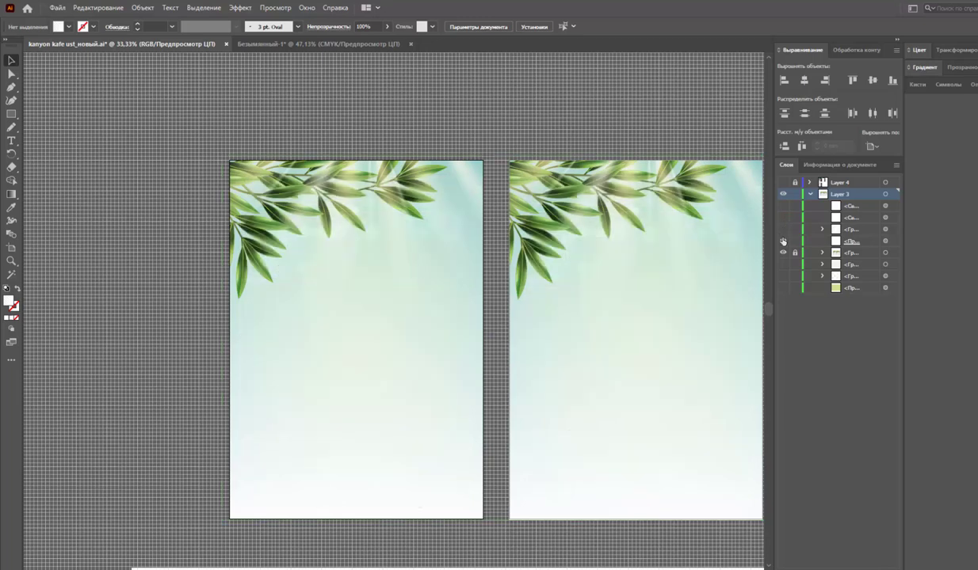
pyautogui.click(783, 240)
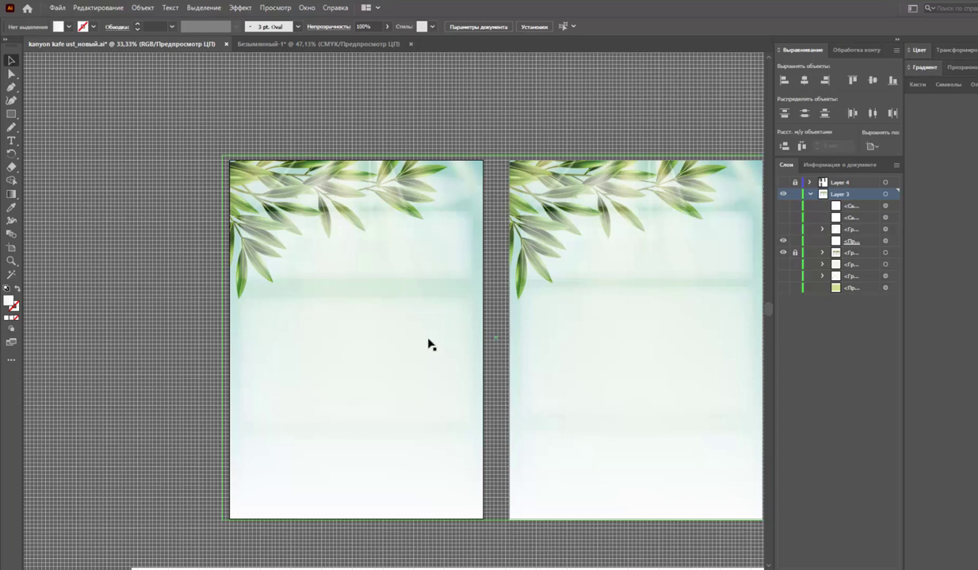
pyautogui.click(783, 241)
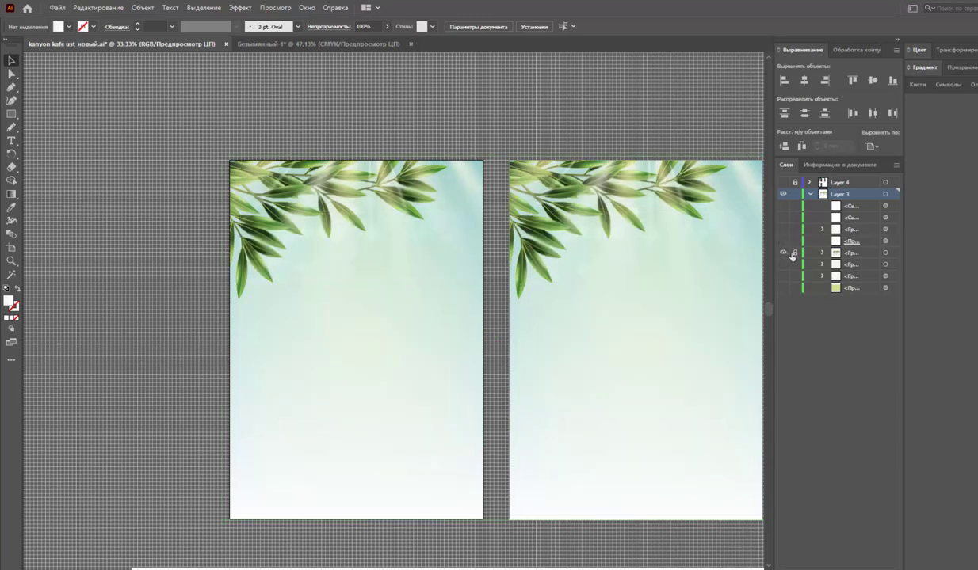
pyautogui.click(782, 255)
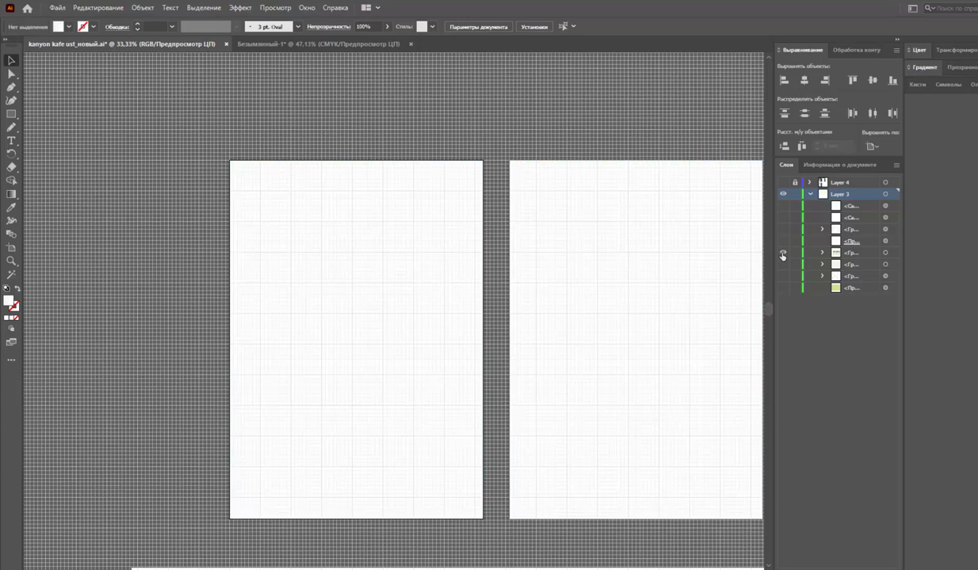
pyautogui.click(783, 254)
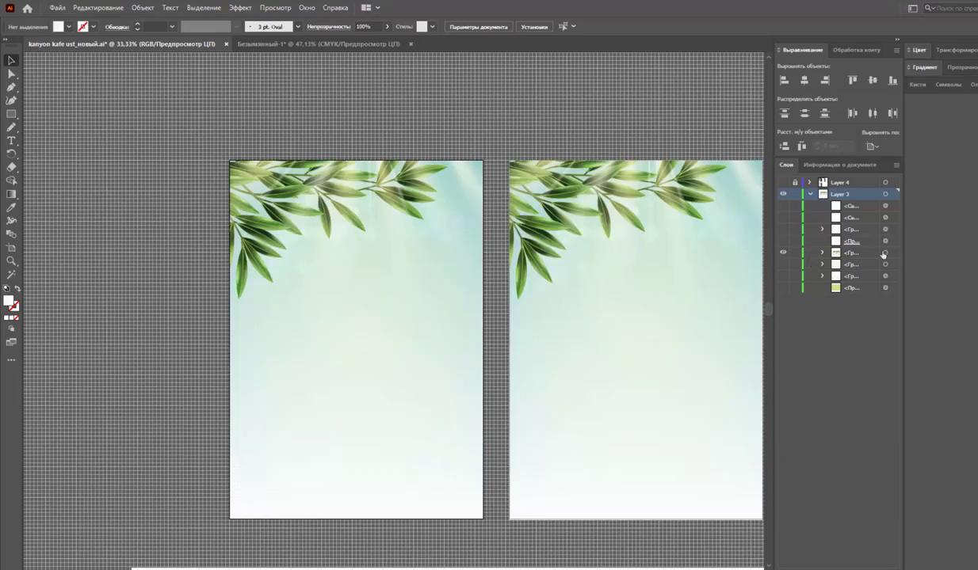
# Expand the leafy background group in Layers down to the leaf clipping group at the page top
pyautogui.click(885, 253)
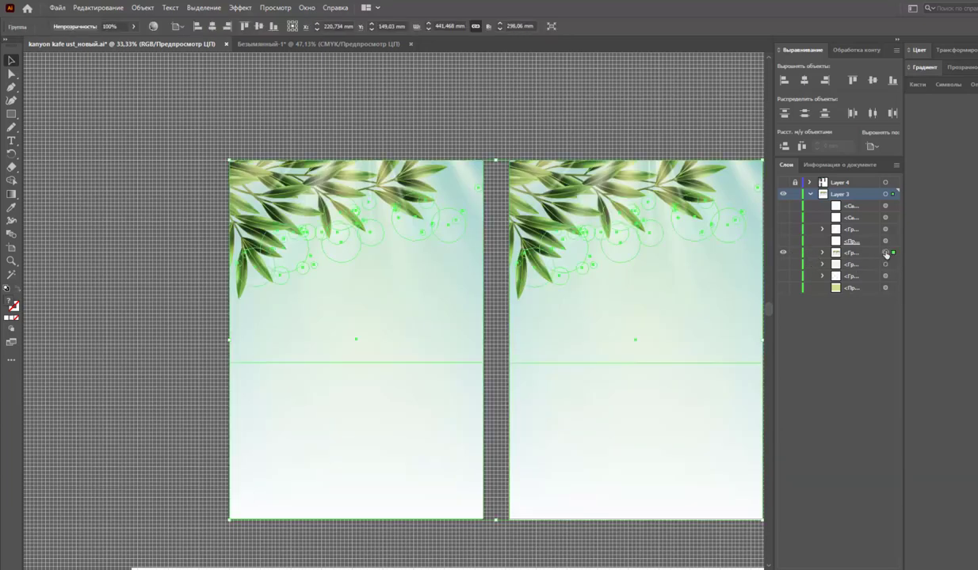
pyautogui.click(543, 107)
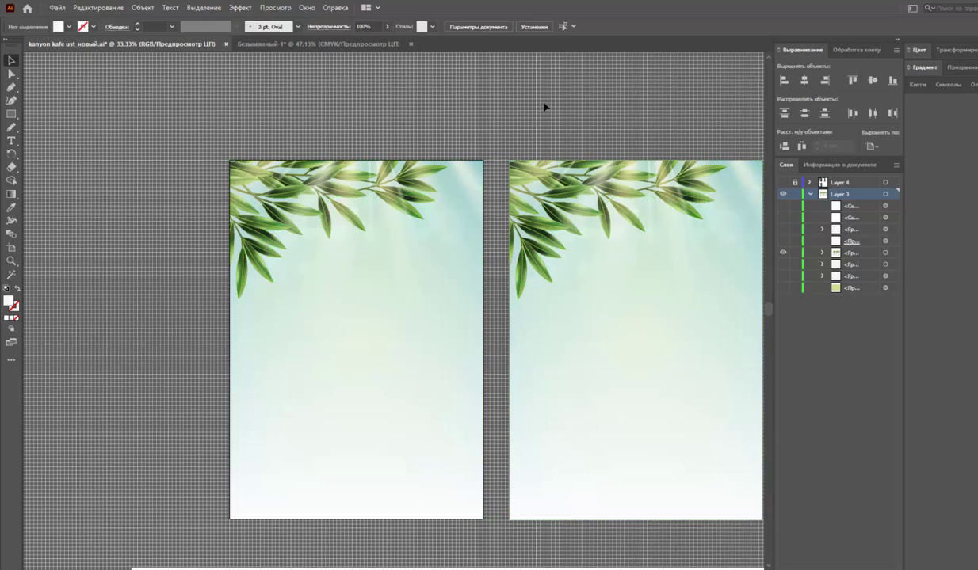
pyautogui.click(821, 252)
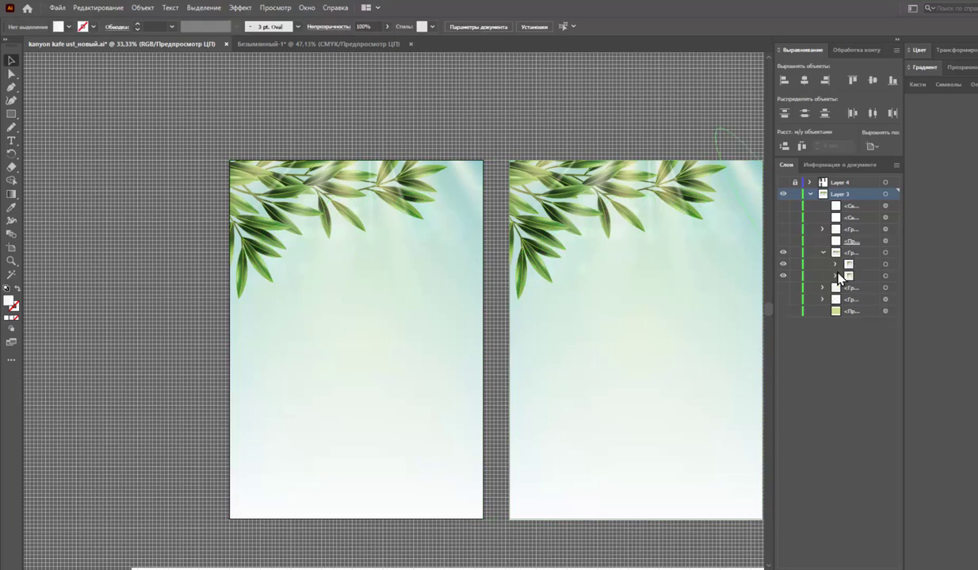
pyautogui.click(886, 264)
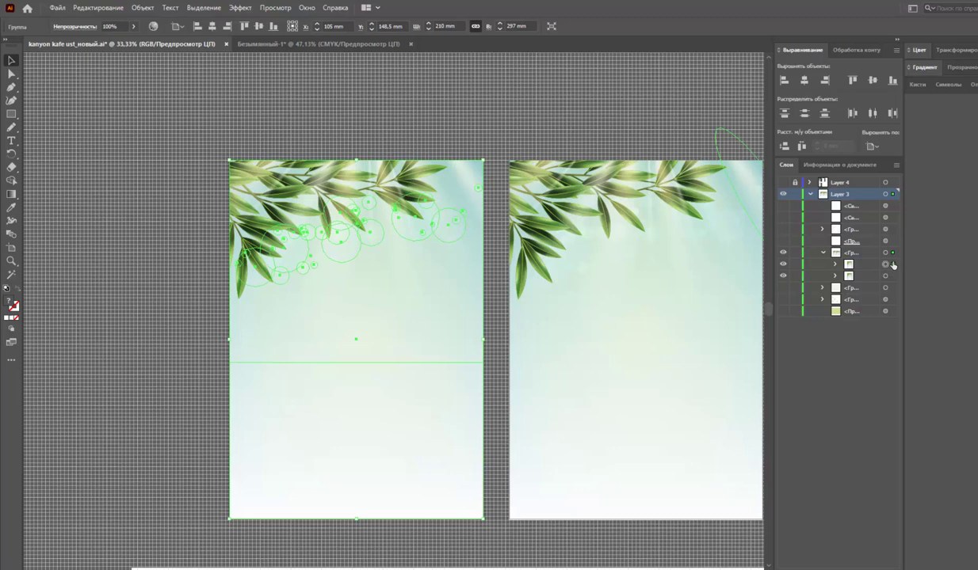
pyautogui.click(834, 263)
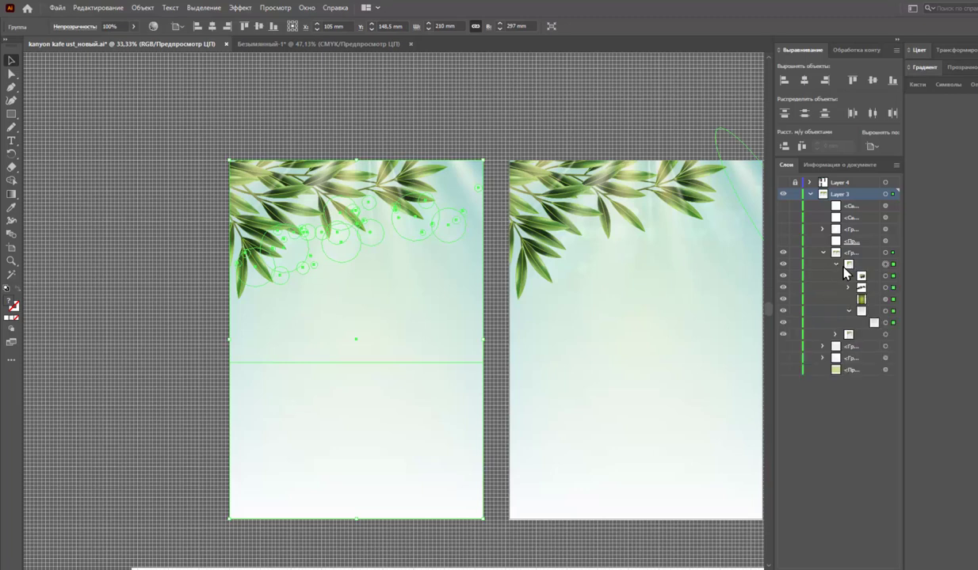
pyautogui.click(885, 276)
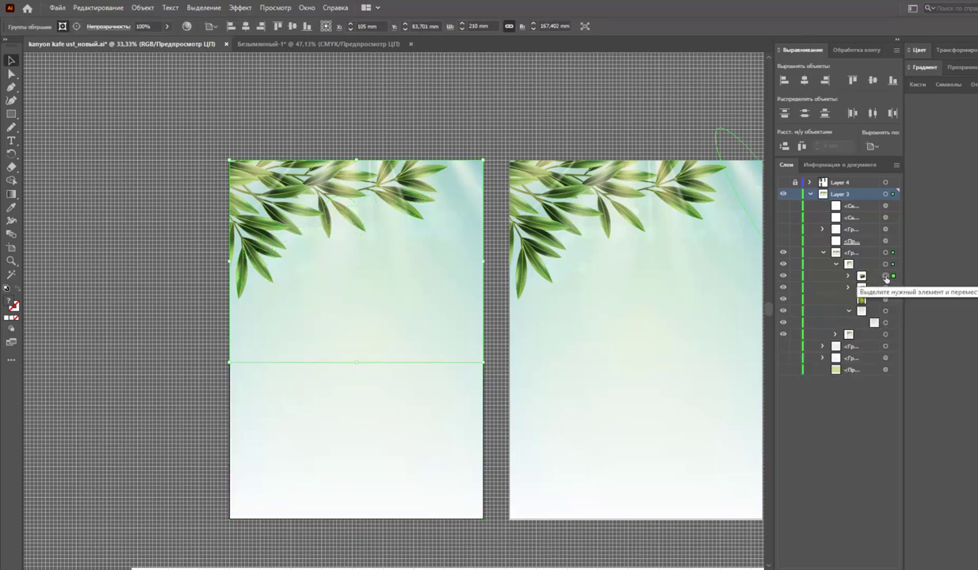
# Toggle the leaf group off and on, then marquee-select the GOYNUK CANYON logo in Безымянный-1
pyautogui.click(783, 276)
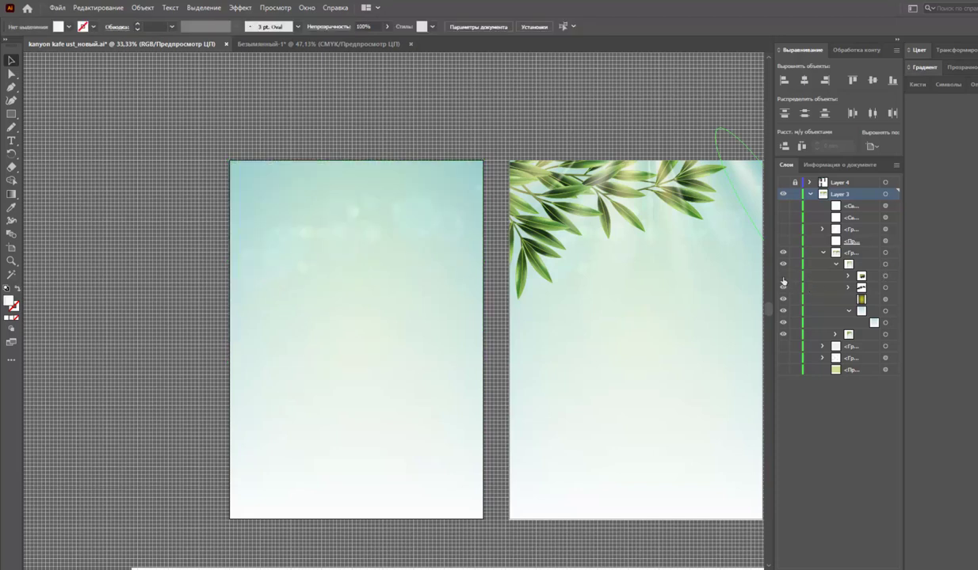
pyautogui.click(783, 276)
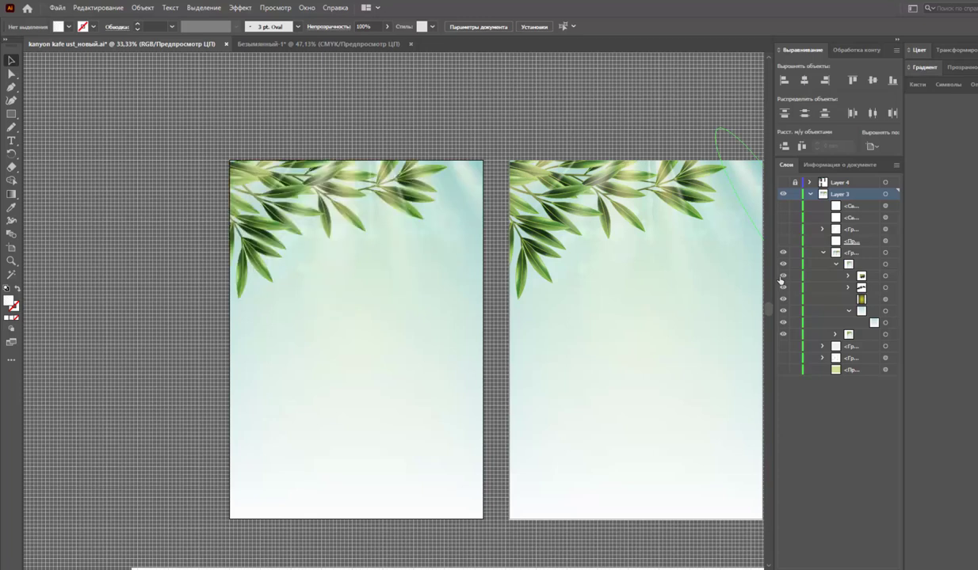
pyautogui.click(323, 43)
pyautogui.moveTo(210, 212); pyautogui.dragTo(436, 440)
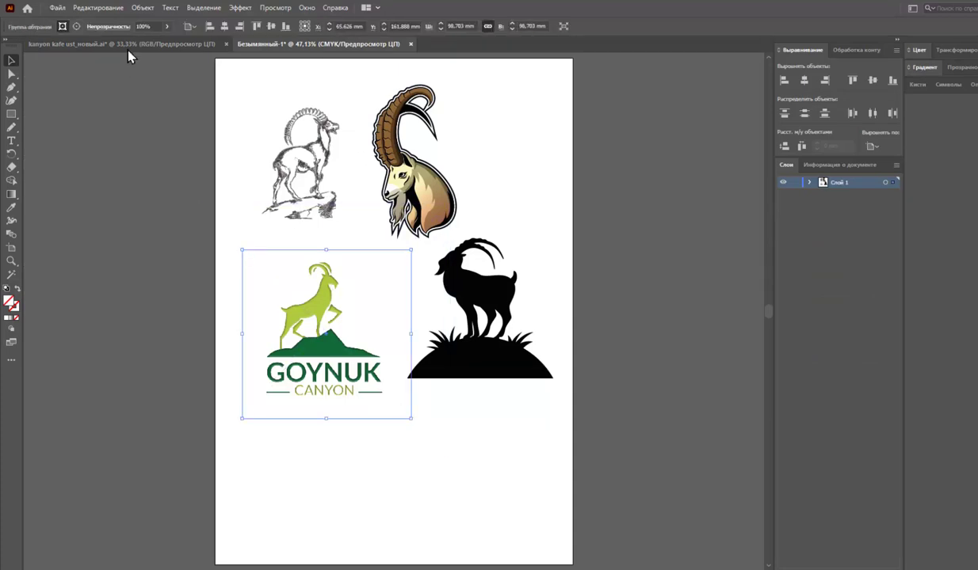
# Paste the GOYNUK CANYON logo into kanyon kafe near the food page's top, then return to Безымянный-1
pyautogui.click(123, 45)
pyautogui.hotkey('ctrl', 'v')
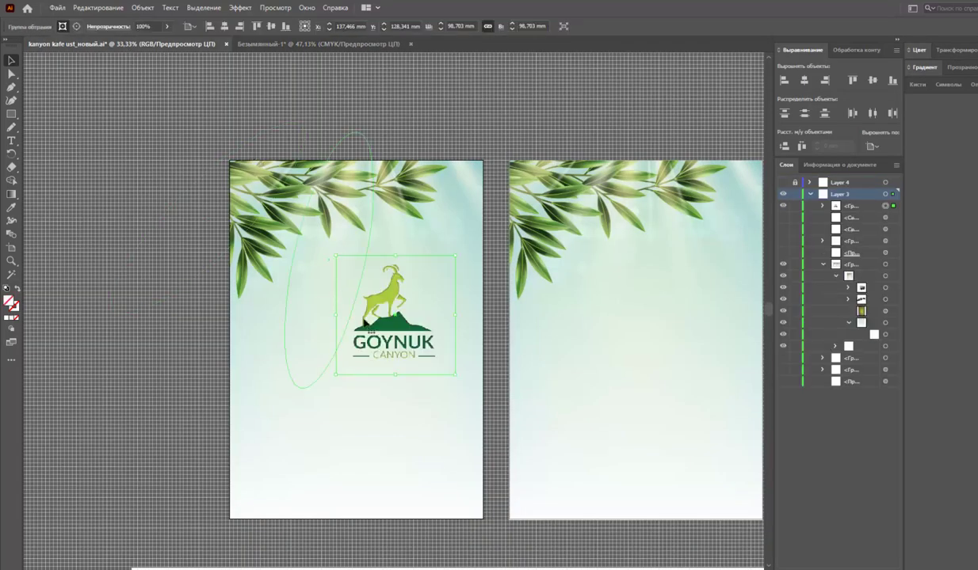
pyautogui.moveTo(343, 295); pyautogui.dragTo(418, 267)
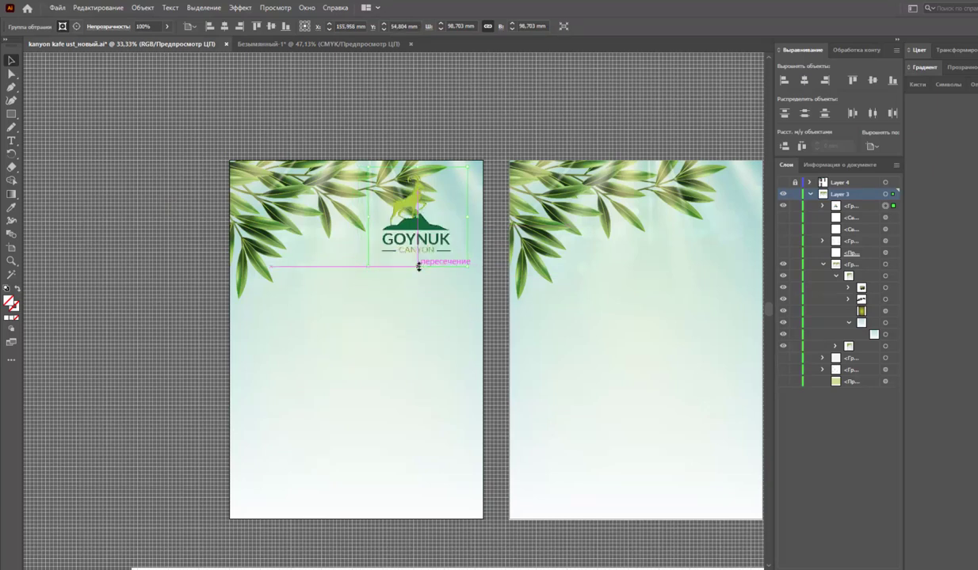
pyautogui.click(333, 107)
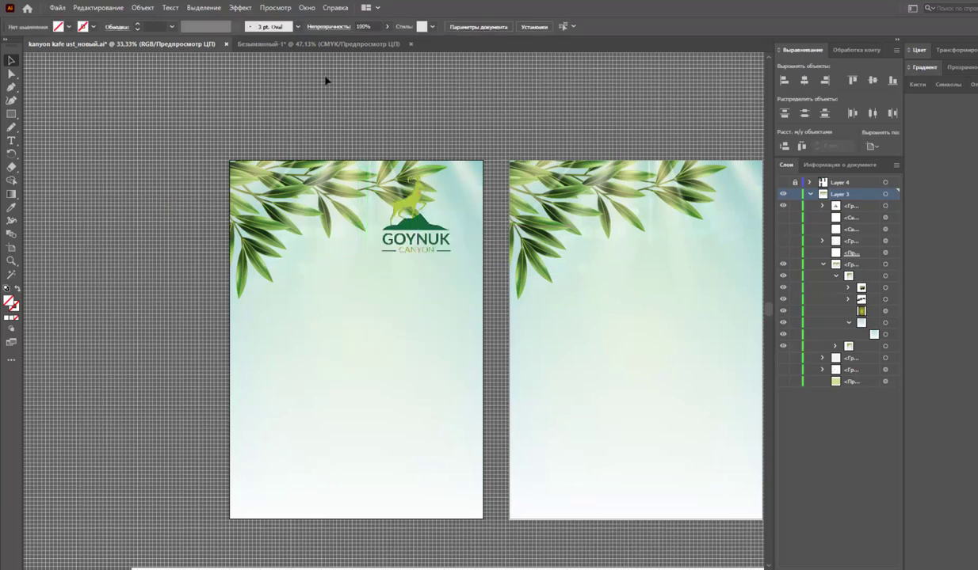
pyautogui.click(306, 39)
# Paste the black goat into kanyon kafe at top right, moving the GOYNUK logo left
pyautogui.click(306, 87)
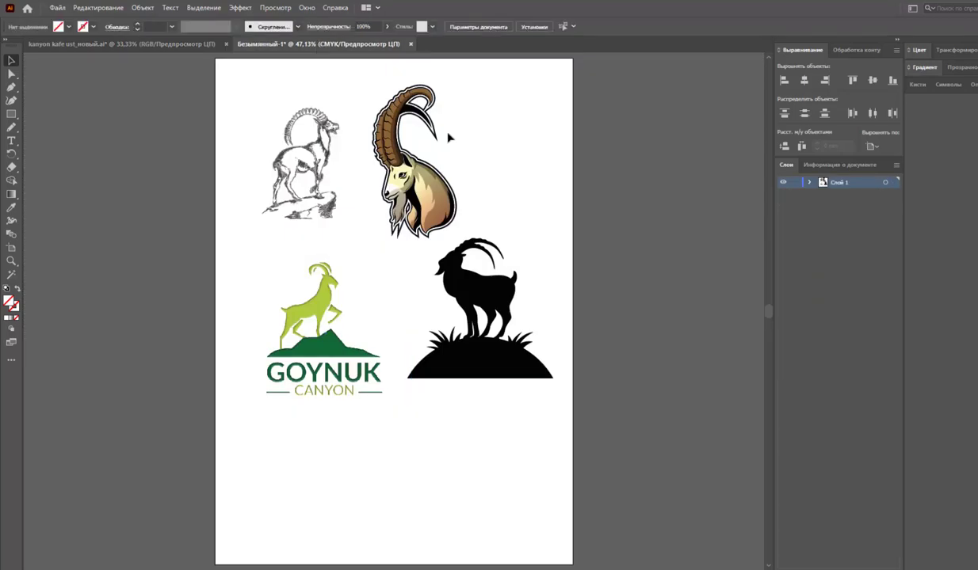
pyautogui.click(471, 295)
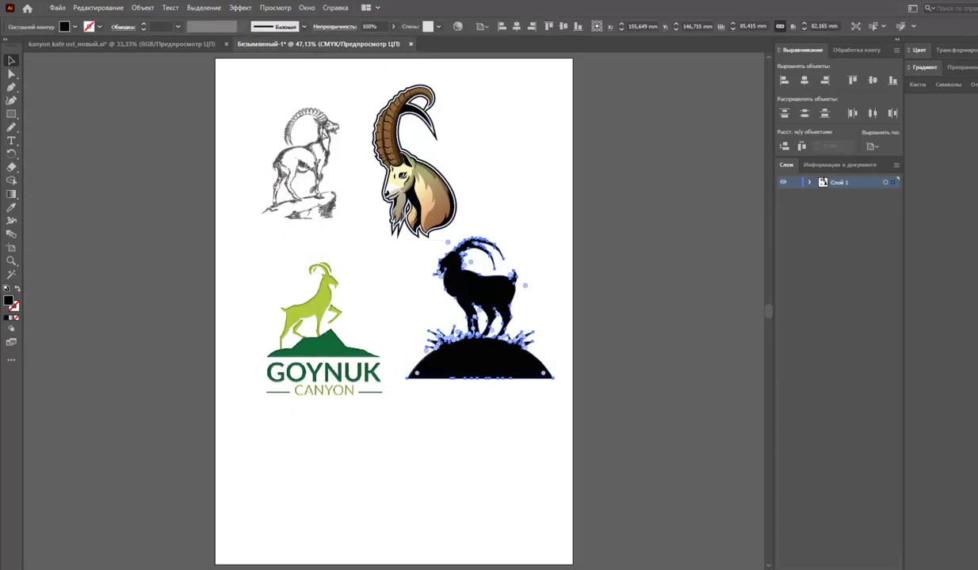
pyautogui.hotkey('ctrl', 'c')
pyautogui.click(172, 45)
pyautogui.hotkey('ctrl', 'v')
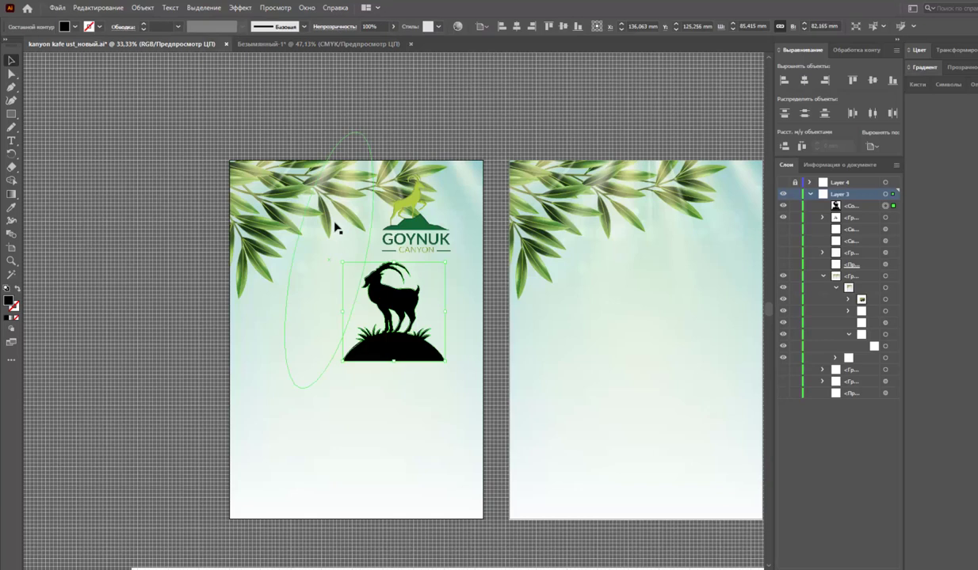
pyautogui.moveTo(437, 248)
pyautogui.mouseDown()
pyautogui.moveTo(345, 297)
pyautogui.moveTo(308, 251)
pyautogui.mouseUp()
pyautogui.moveTo(392, 316); pyautogui.dragTo(421, 228)
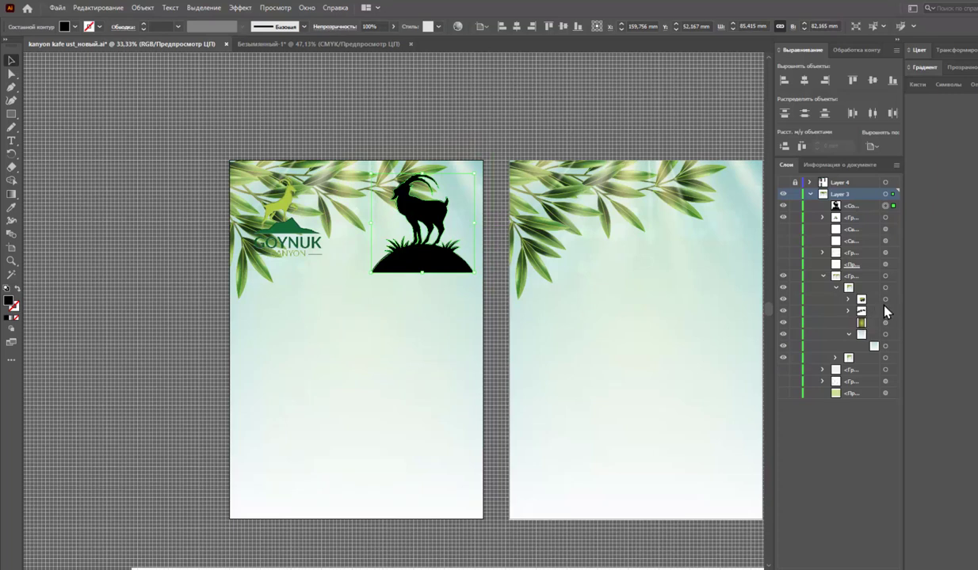
# Hide the leaf foliage, then shrink the goat and recolour it the logo's dark green
pyautogui.click(783, 300)
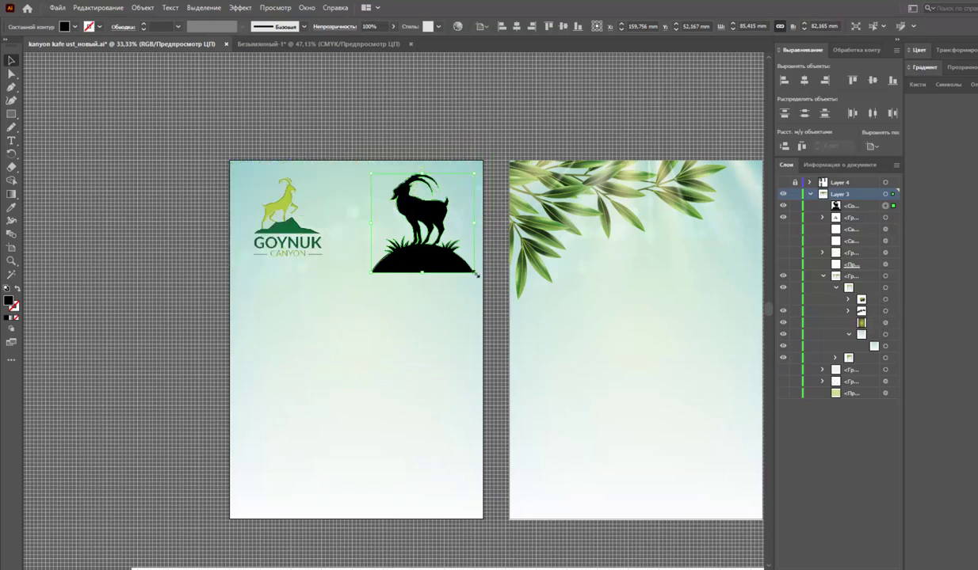
pyautogui.moveTo(422, 273)
pyautogui.mouseDown()
pyautogui.moveTo(426, 255)
pyautogui.moveTo(444, 255)
pyautogui.mouseUp()
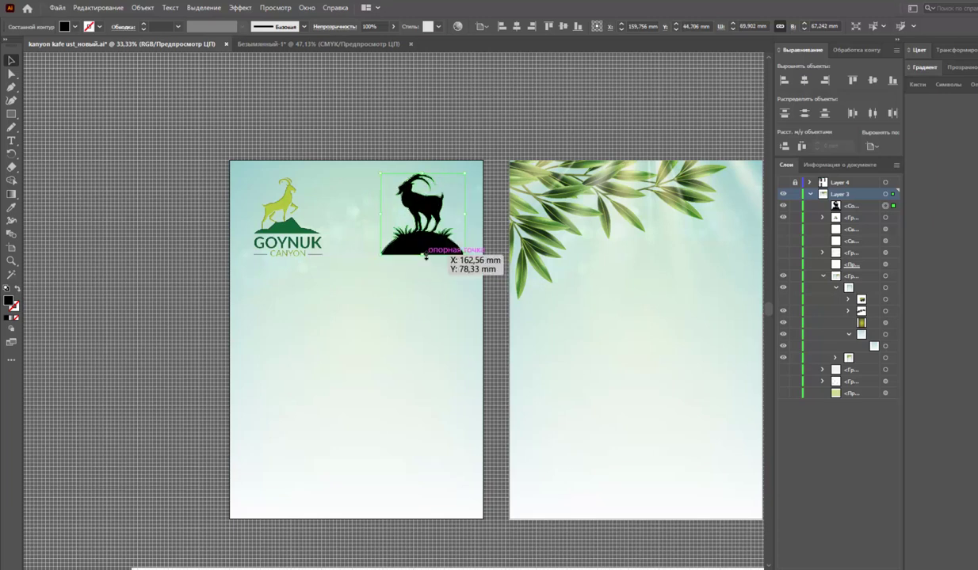
pyautogui.press('i')
pyautogui.click(287, 205)
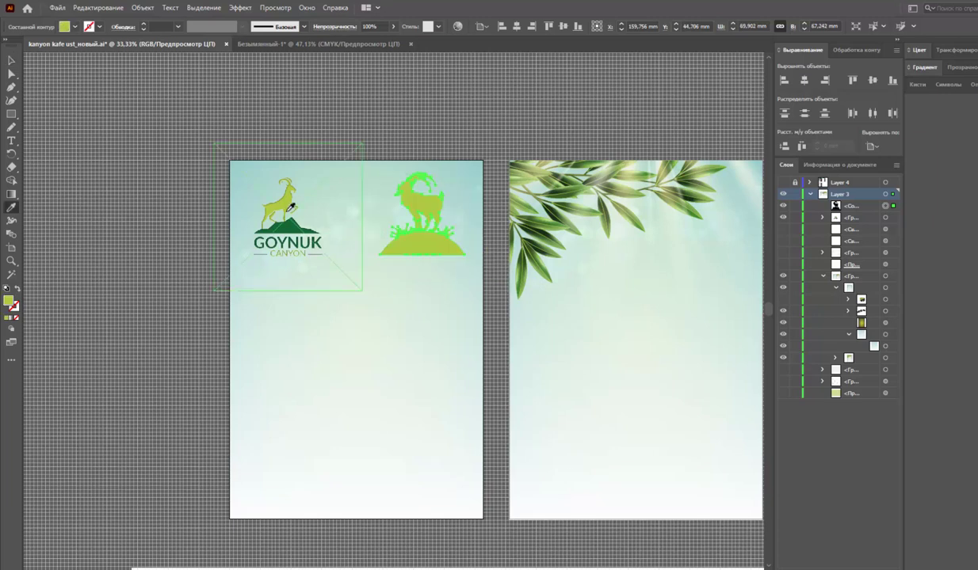
pyautogui.click(260, 212)
pyautogui.press('v')
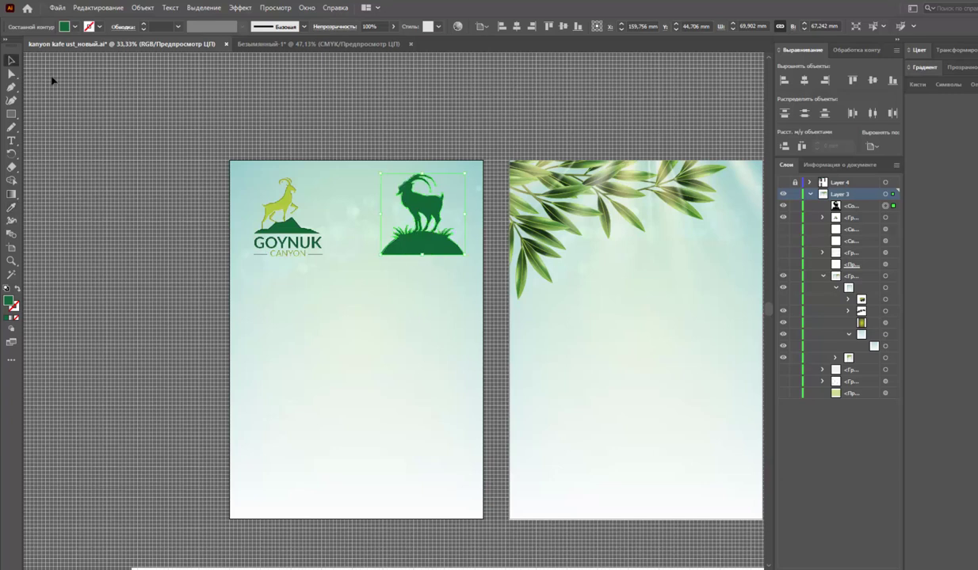
pyautogui.click(278, 221)
pyautogui.click(431, 252)
pyautogui.moveTo(425, 255); pyautogui.dragTo(433, 252)
pyautogui.click(166, 174)
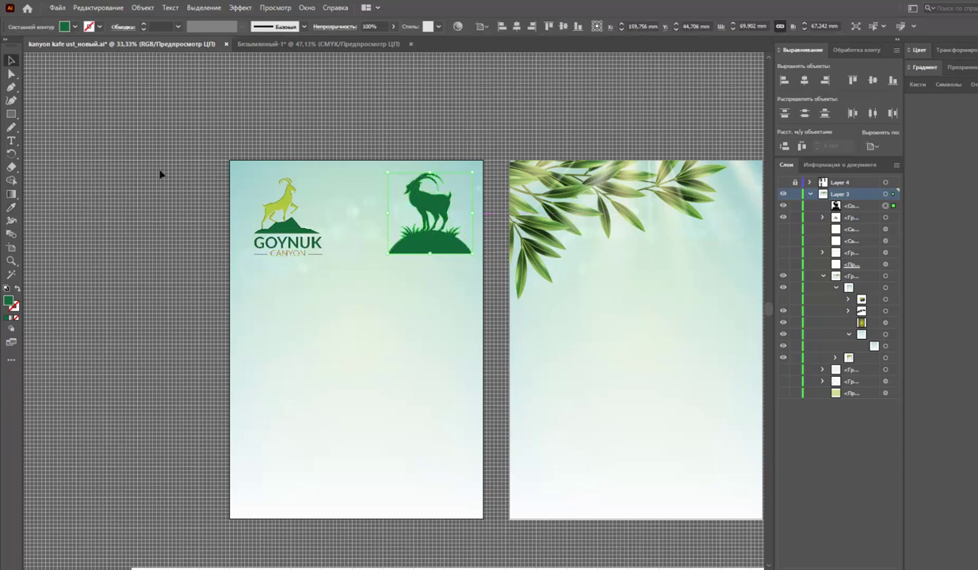
pyautogui.click(11, 140)
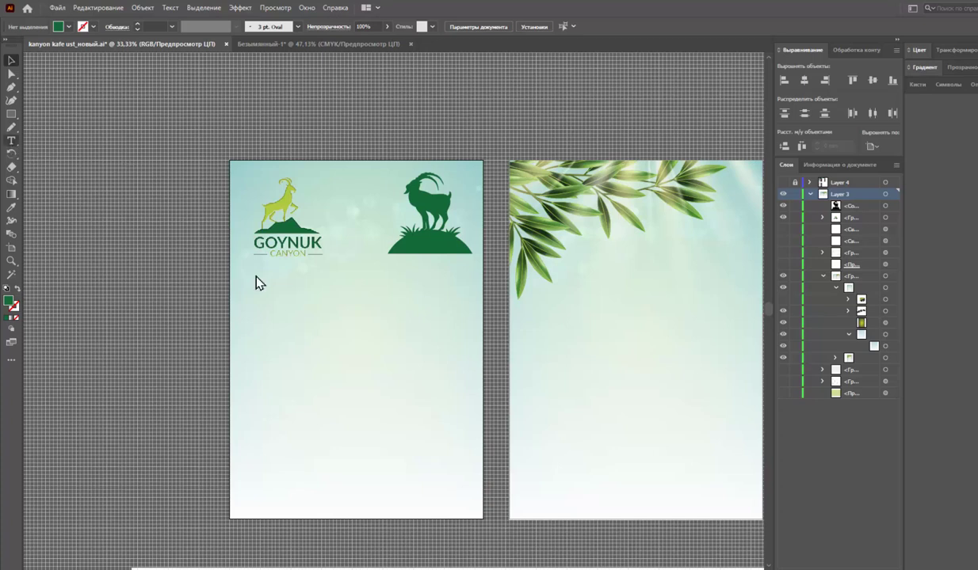
# Type a two-line 'cafe canyon' text mid-page, centre-align it and enlarge it to about 40 pt
pyautogui.click(371, 341)
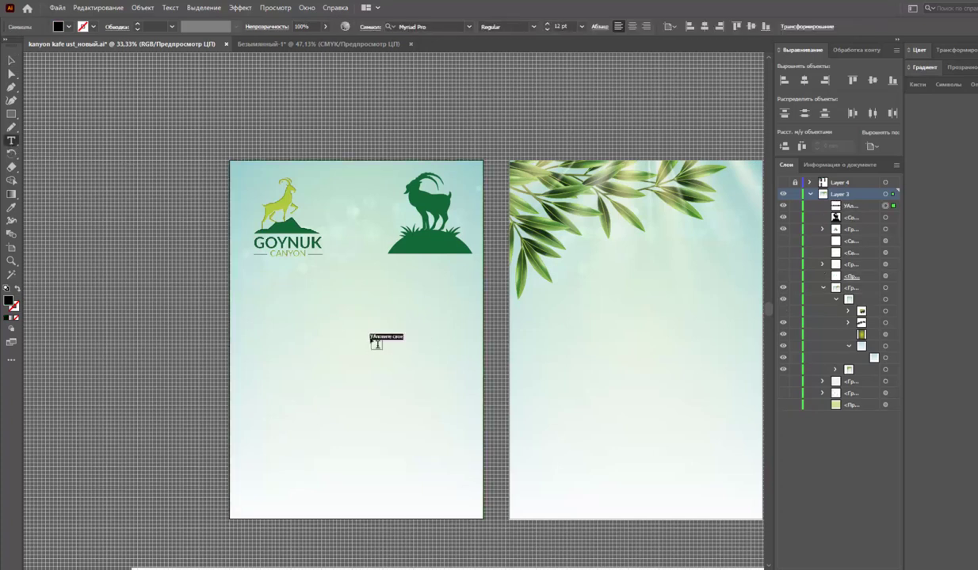
pyautogui.write('с')
pyautogui.press('BackSpace')
pyautogui.write('cafe canyon')
pyautogui.click(11, 60)
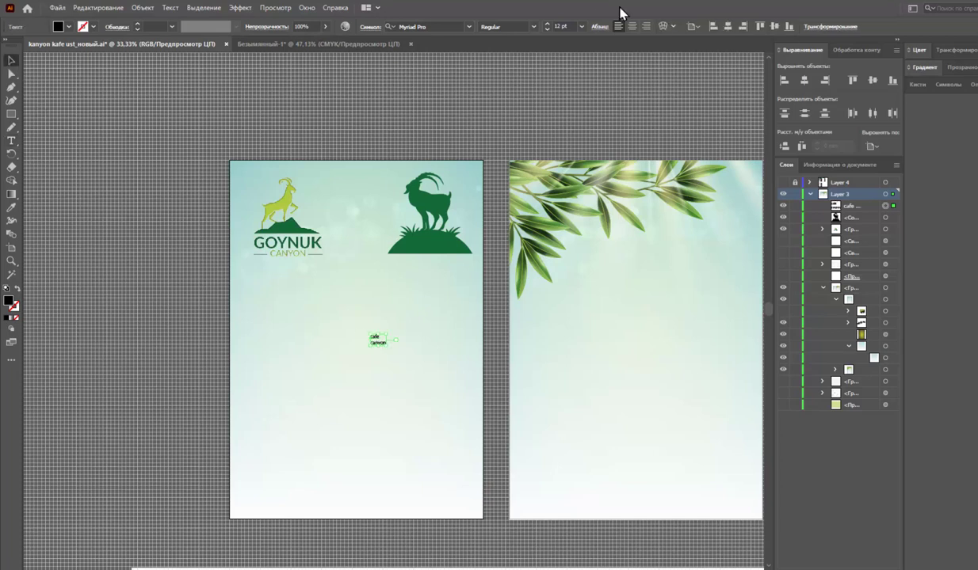
pyautogui.click(632, 27)
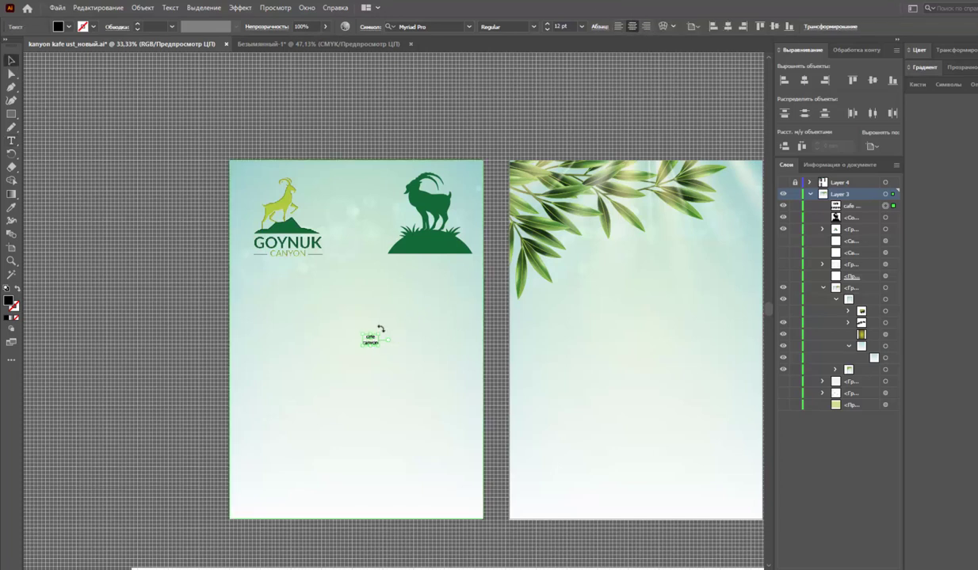
pyautogui.moveTo(378, 333); pyautogui.dragTo(397, 320)
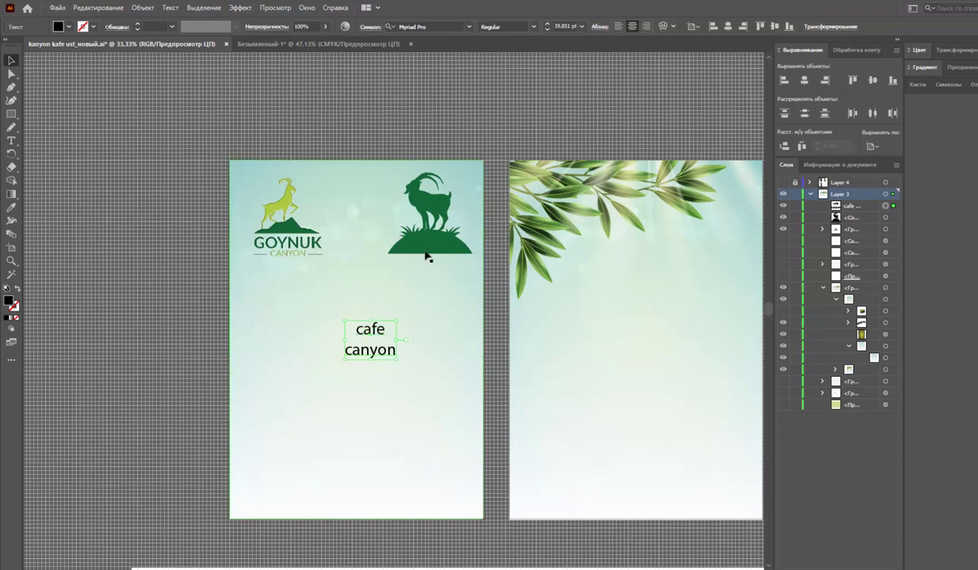
# Set the title to All Caps and move it up between the GOYNUK logo and goat
pyautogui.click(365, 32)
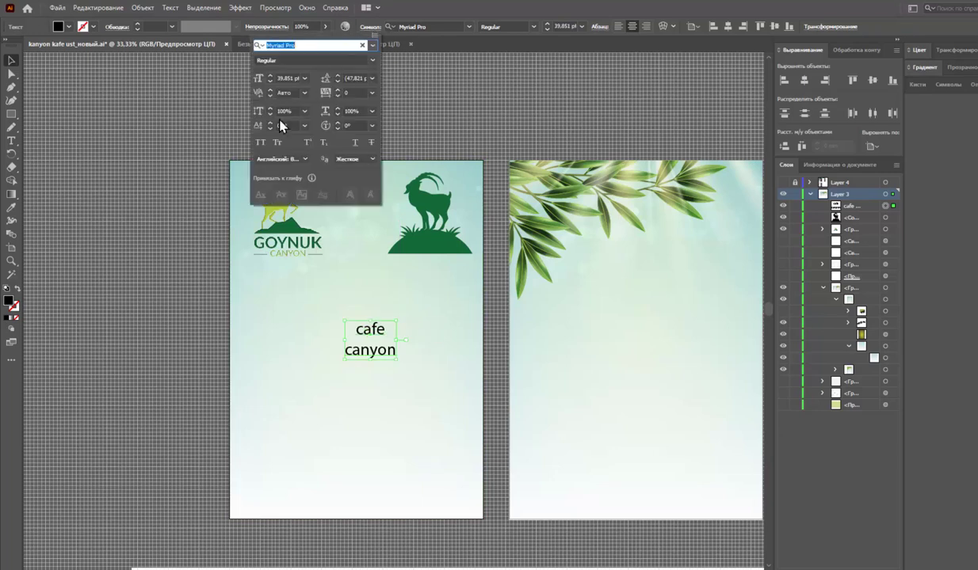
pyautogui.click(250, 139)
pyautogui.moveTo(386, 348); pyautogui.dragTo(372, 222)
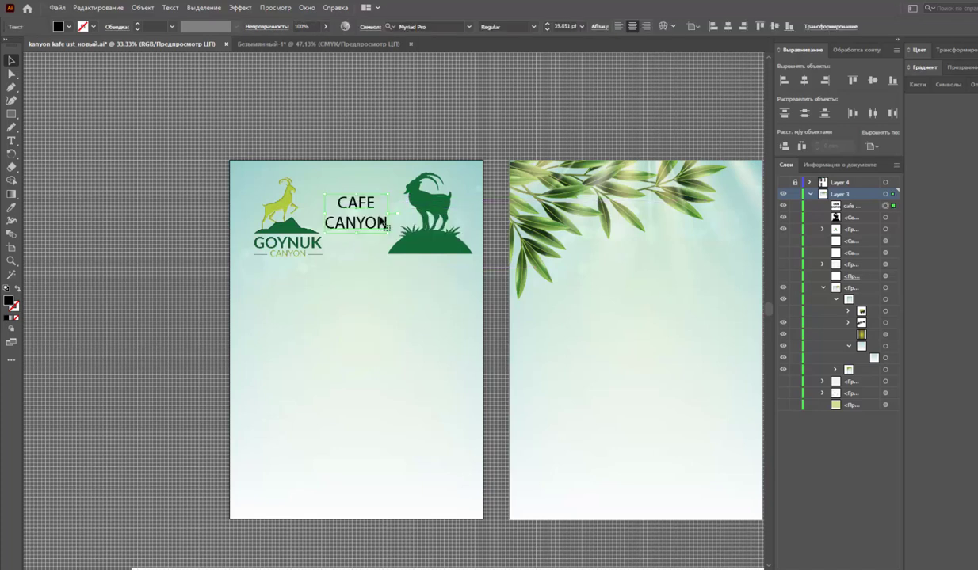
# Change the title font to Bebas Neue Regular
pyautogui.click(467, 27)
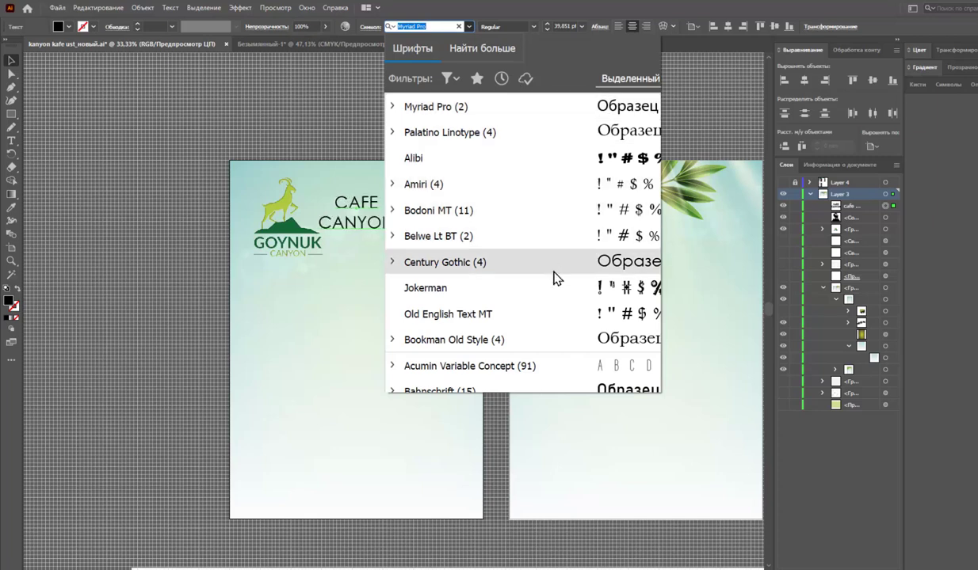
pyautogui.scroll(-1, 566, 325)
pyautogui.scroll(-1, 571, 322)
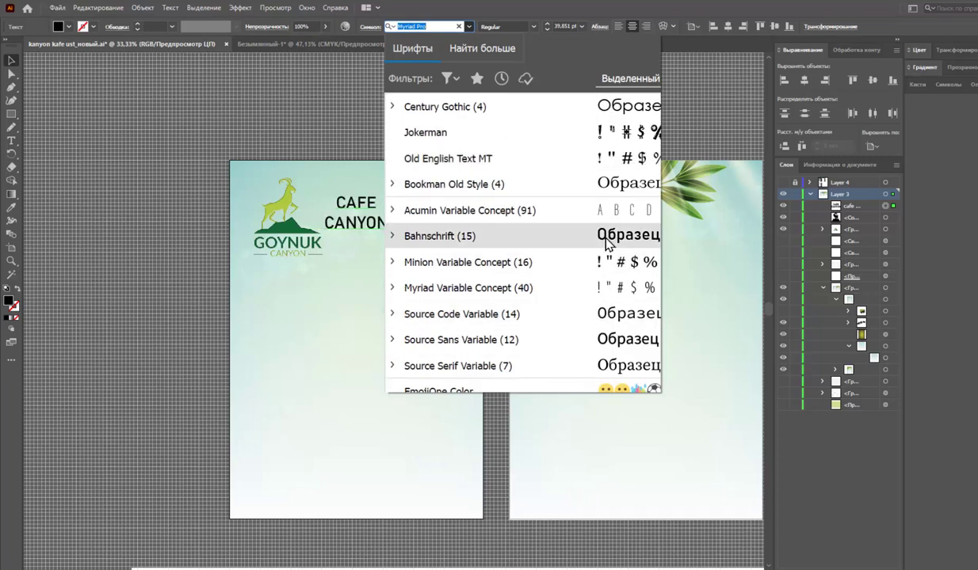
pyautogui.scroll(-2, 606, 304)
pyautogui.scroll(-2, 607, 304)
pyautogui.scroll(-1, 608, 305)
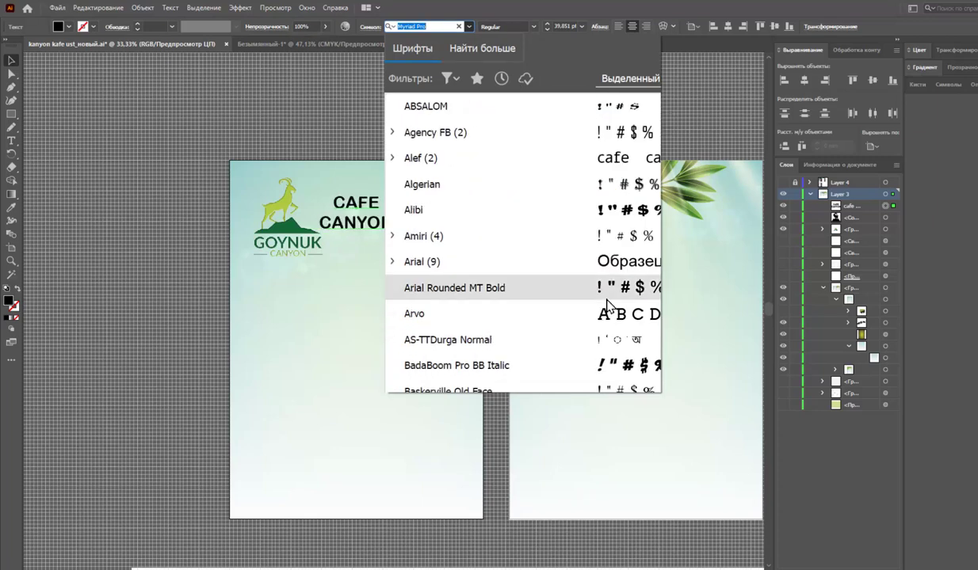
pyautogui.scroll(-2, 607, 304)
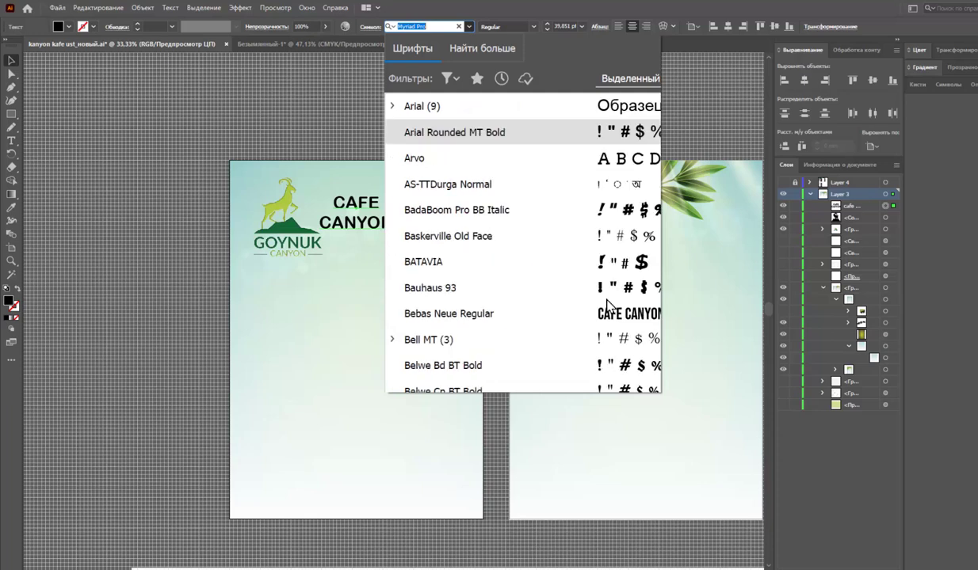
pyautogui.click(623, 320)
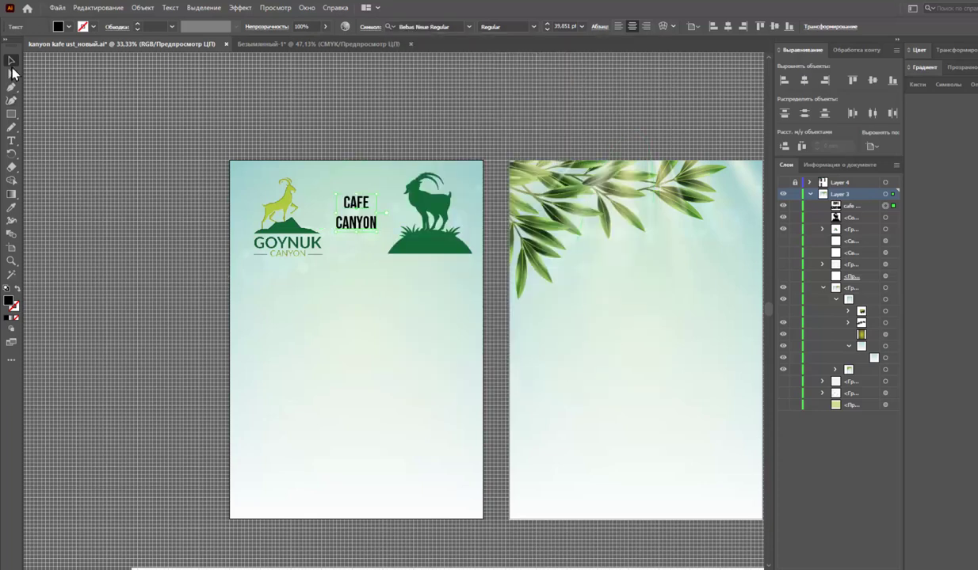
# Enlarge the CAFE CANYON title to about 71.67 pt, then select the left page's gradient background rectangle
pyautogui.moveTo(380, 213); pyautogui.dragTo(396, 213)
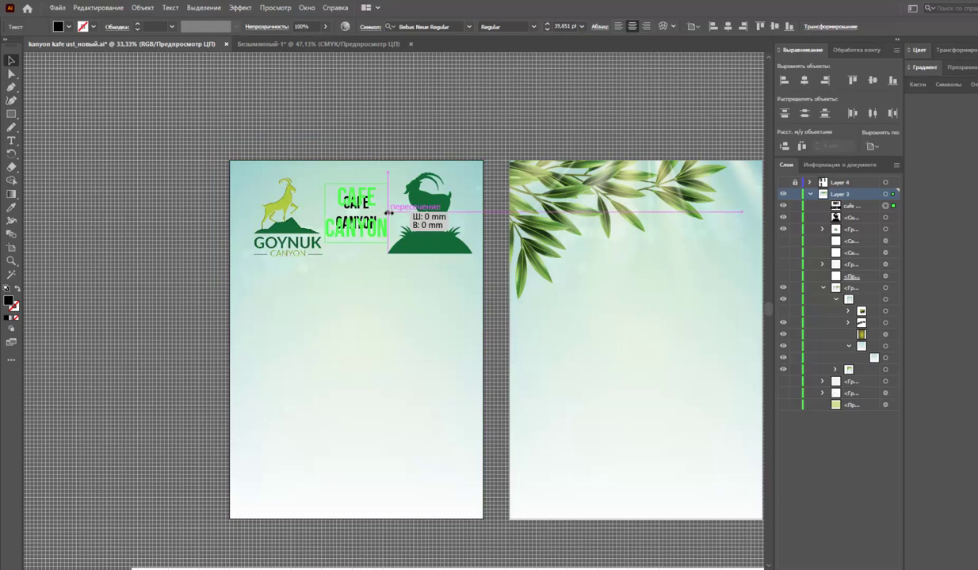
pyautogui.click(886, 358)
pyautogui.click(927, 68)
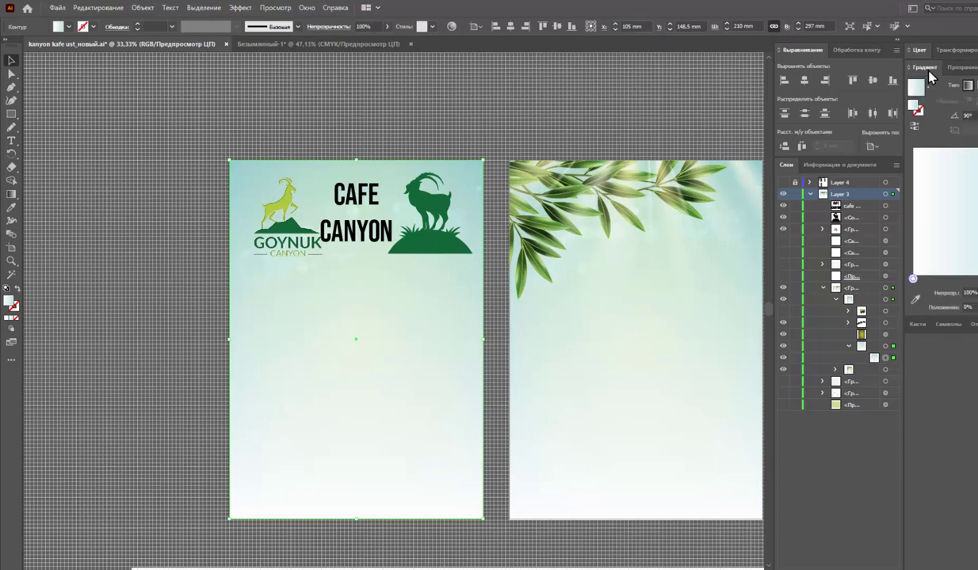
pyautogui.click(374, 240)
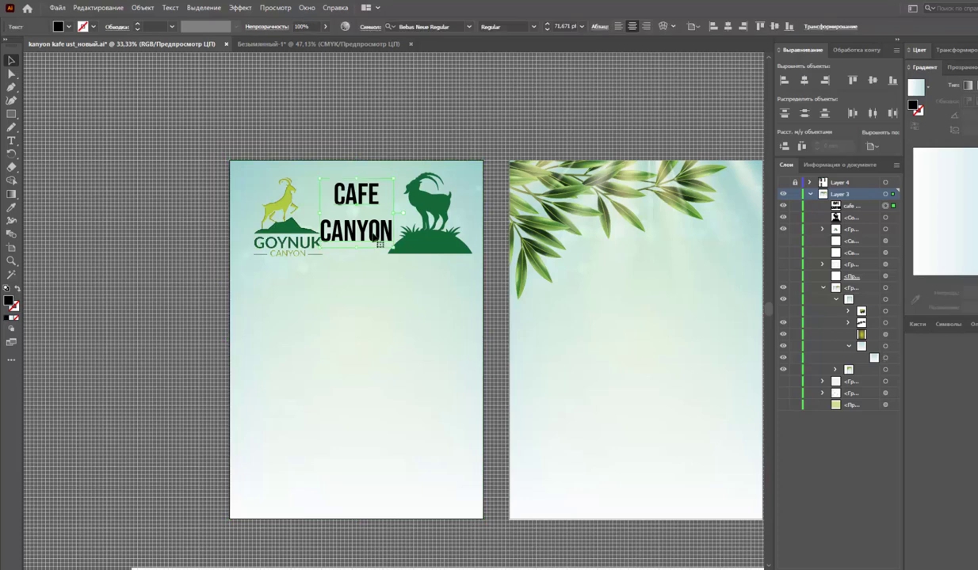
pyautogui.click(886, 358)
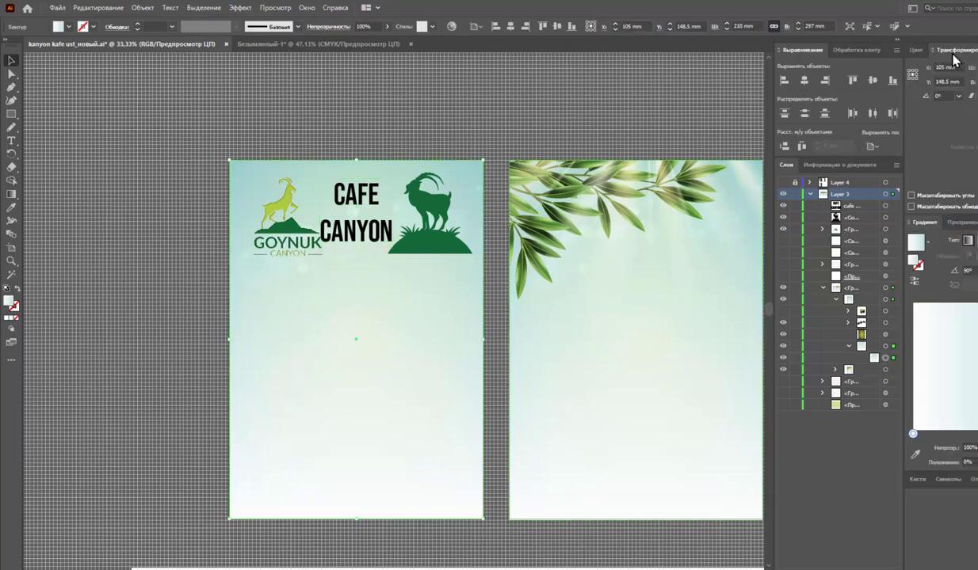
# Try peach and light blue for the gradient's end stop, then settle on pale cream
pyautogui.click(919, 49)
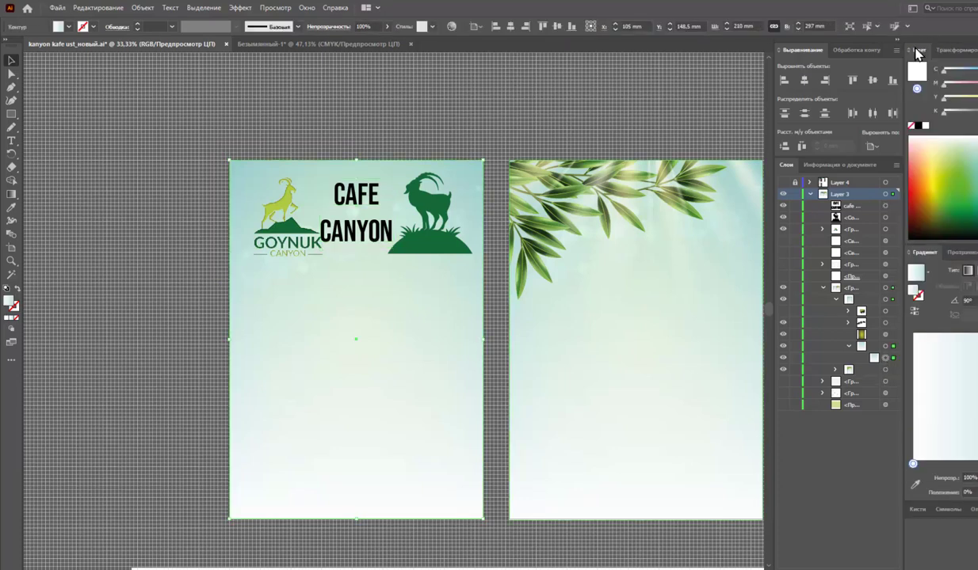
pyautogui.click(927, 148)
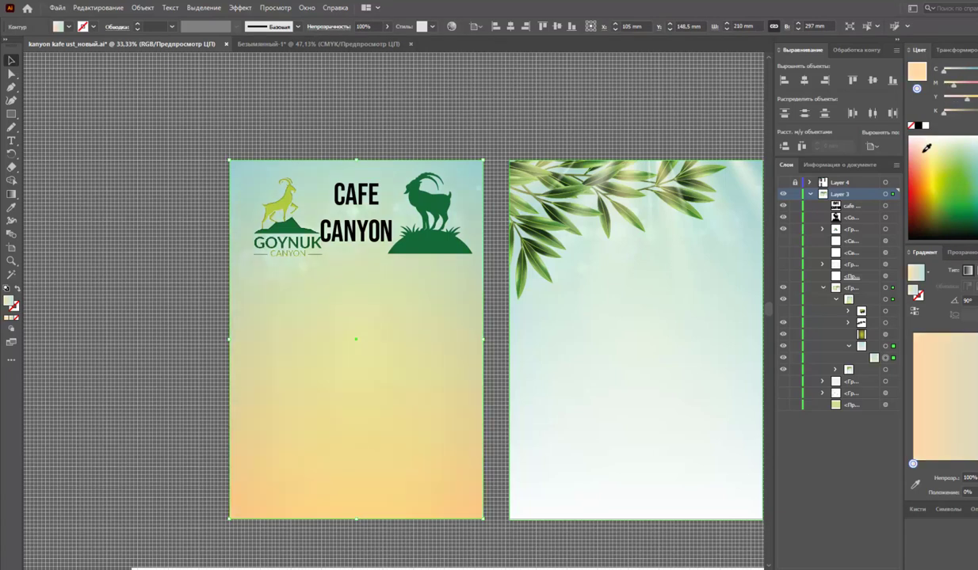
pyautogui.moveTo(925, 145); pyautogui.dragTo(923, 143)
pyautogui.click(974, 158)
pyautogui.moveTo(954, 144)
pyautogui.mouseDown()
pyautogui.moveTo(923, 141)
pyautogui.moveTo(921, 157)
pyautogui.mouseUp()
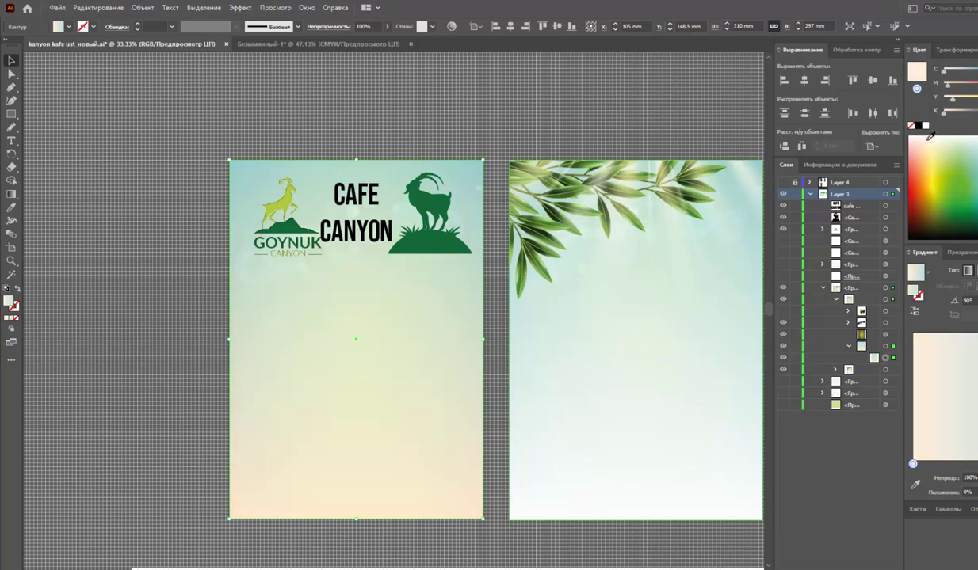
# Lock a background layer and move the dark green goat silhouette above the page
pyautogui.click(754, 130)
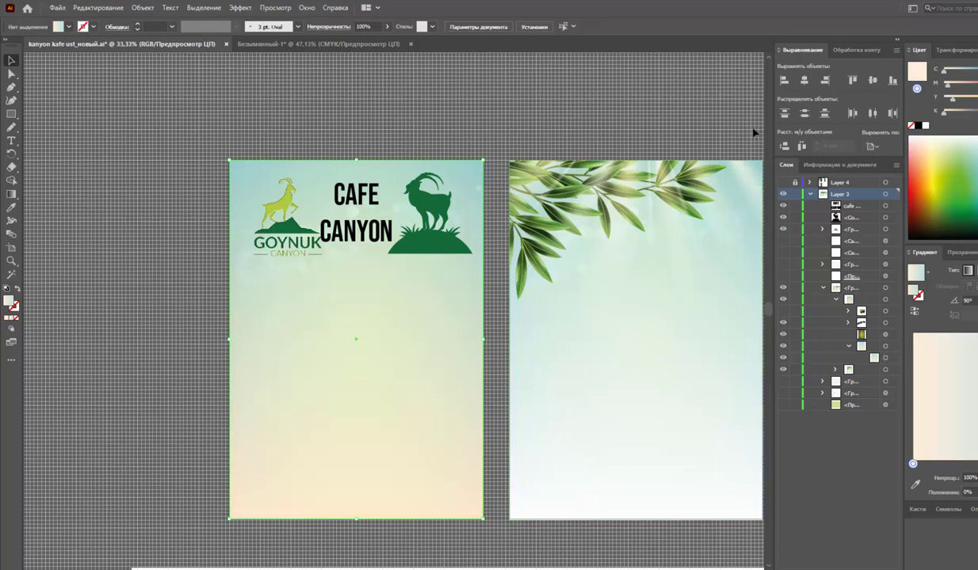
pyautogui.click(308, 43)
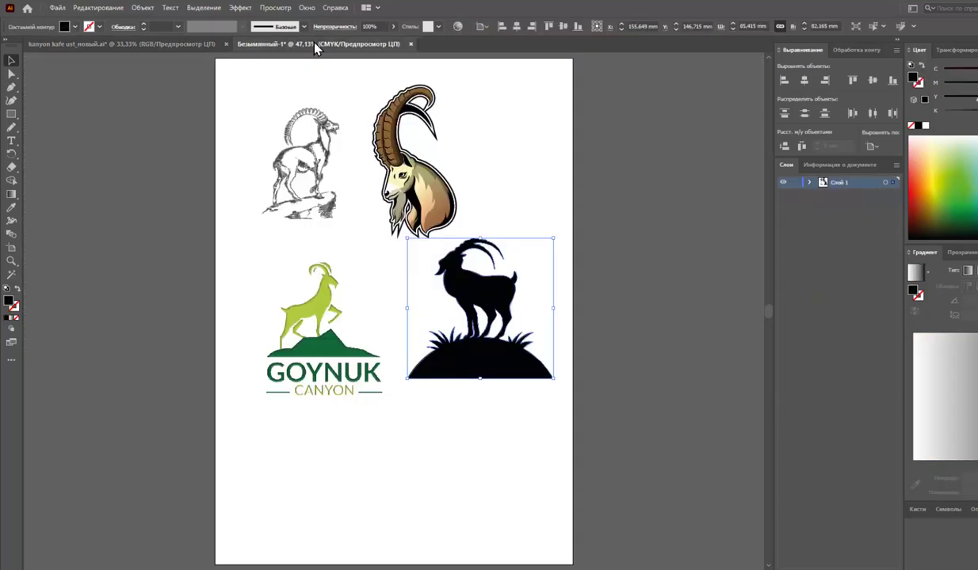
pyautogui.click(190, 44)
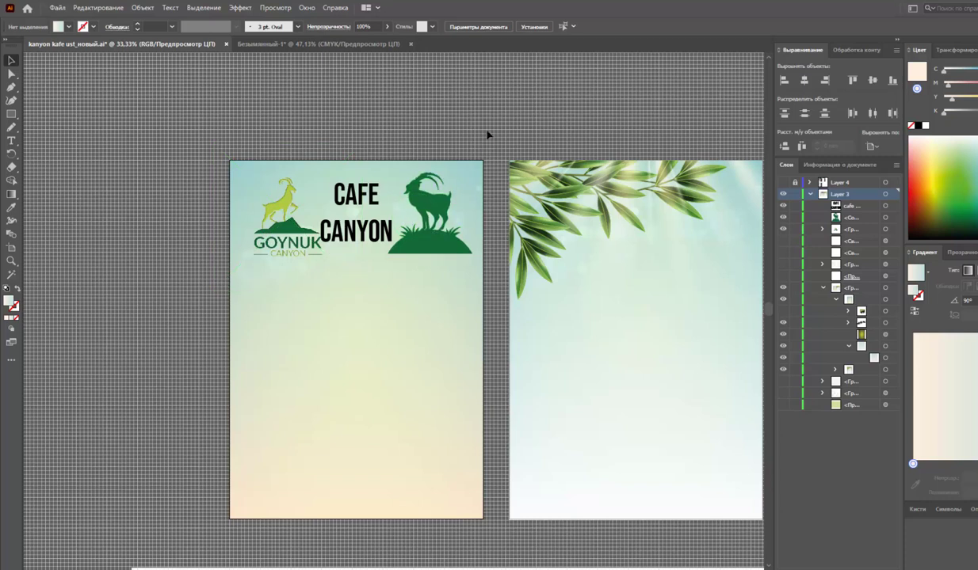
pyautogui.click(795, 346)
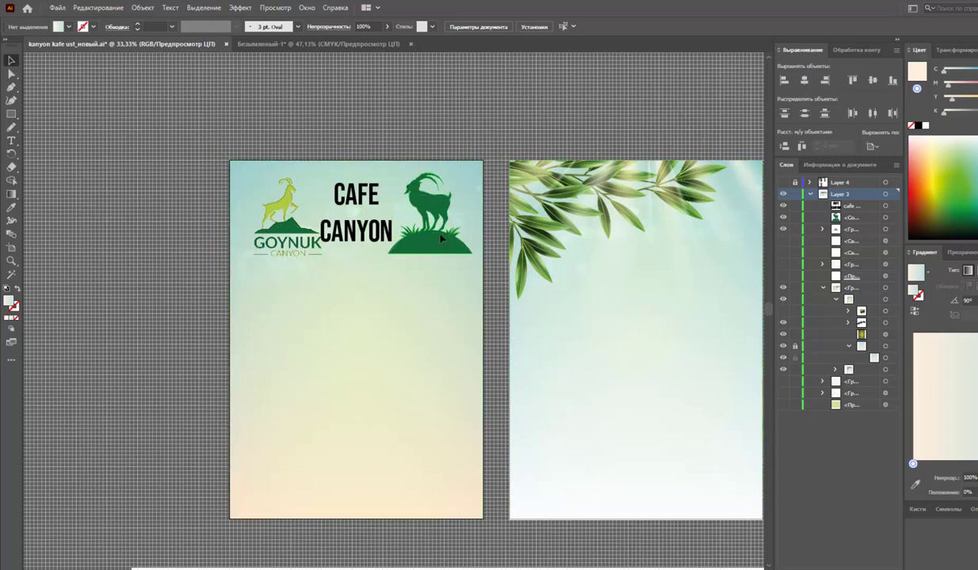
pyautogui.moveTo(465, 218); pyautogui.dragTo(515, 137)
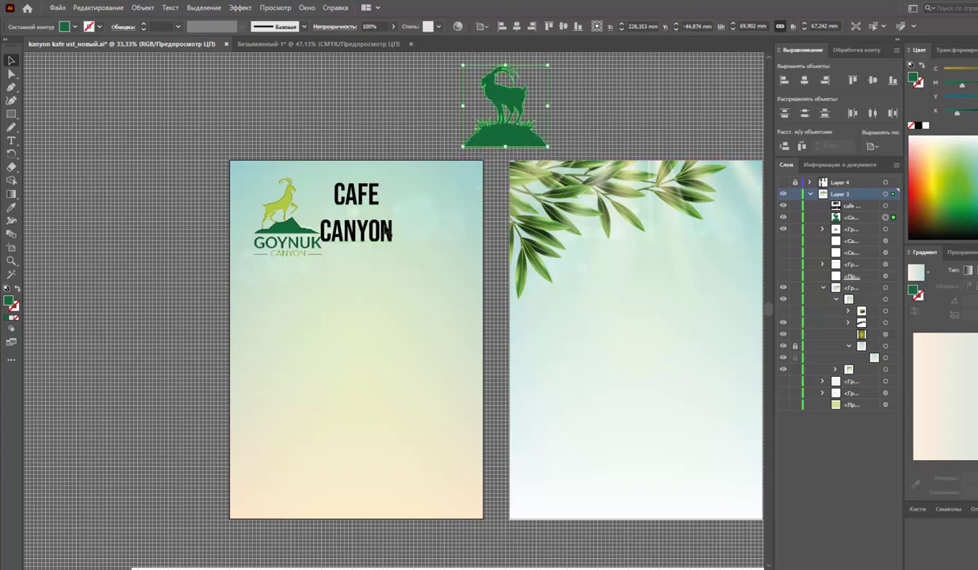
# Hide the bubble circles on the left page using their Layers eye icon
pyautogui.click(420, 231)
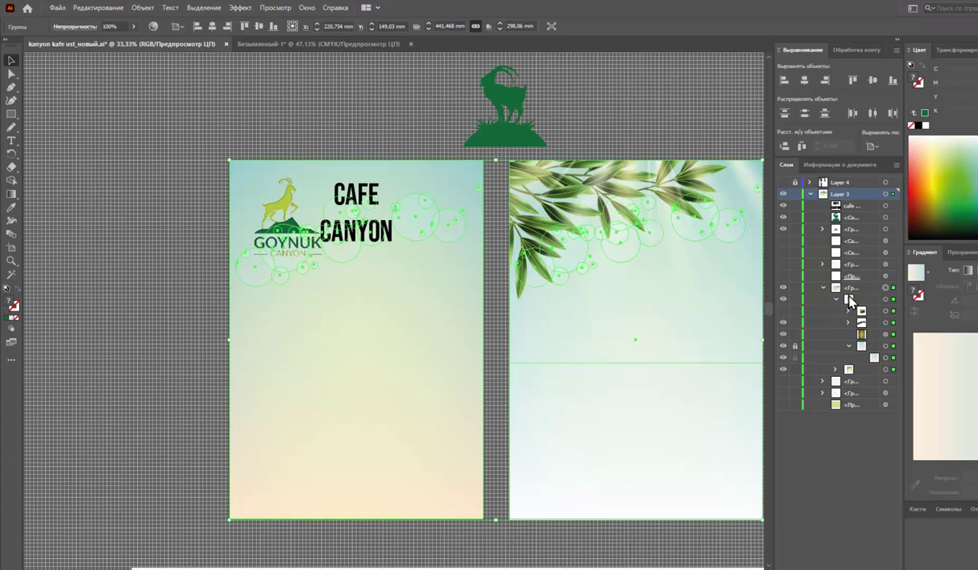
pyautogui.moveTo(439, 237)
pyautogui.mouseDown()
pyautogui.moveTo(432, 248)
pyautogui.moveTo(450, 266)
pyautogui.mouseUp()
pyautogui.hotkey('ctrl', 'z')
pyautogui.click(886, 323)
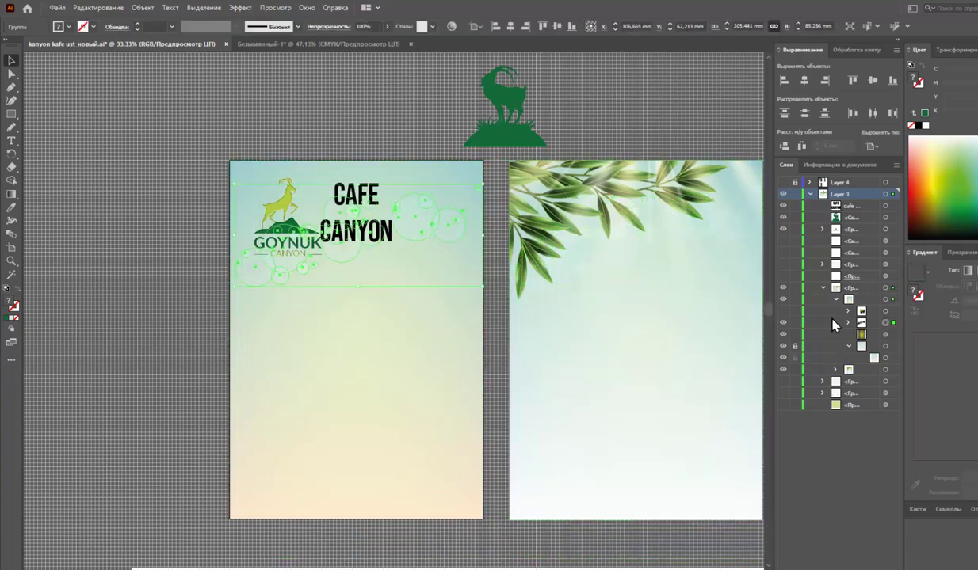
pyautogui.click(783, 323)
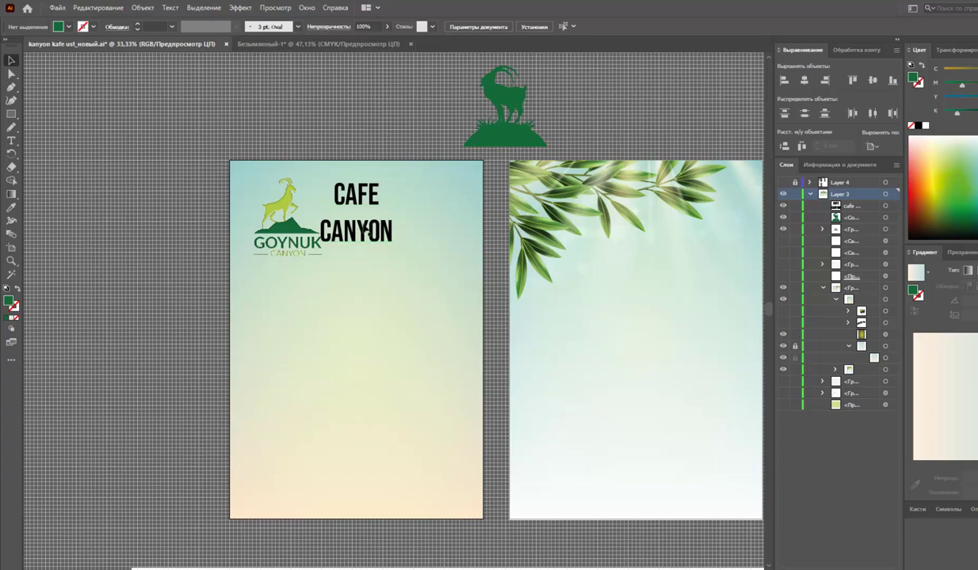
# Remove the line break so CAFE CANYON runs on a single line
pyautogui.click(350, 222)
pyautogui.click(12, 140)
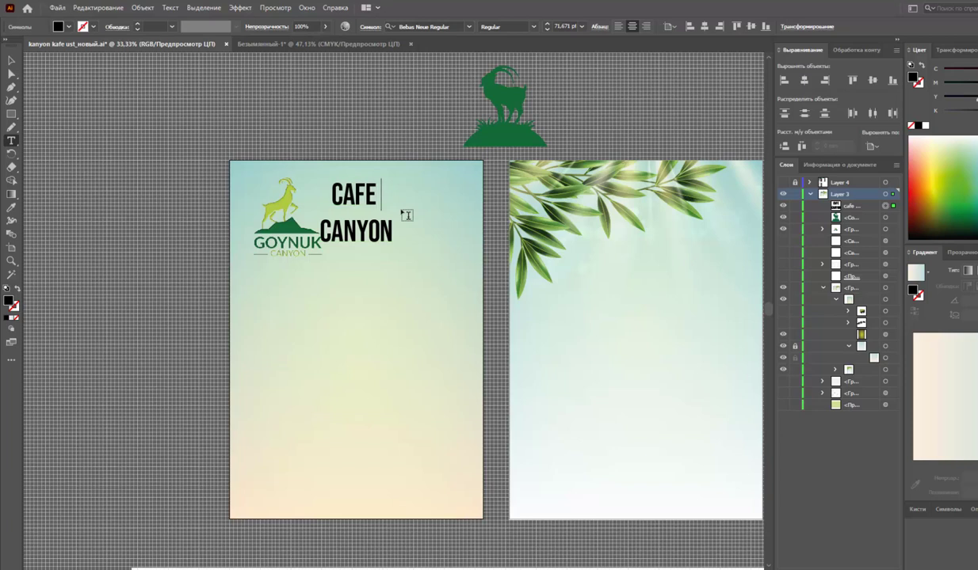
pyautogui.press('Delete')
pyautogui.press('Delete')
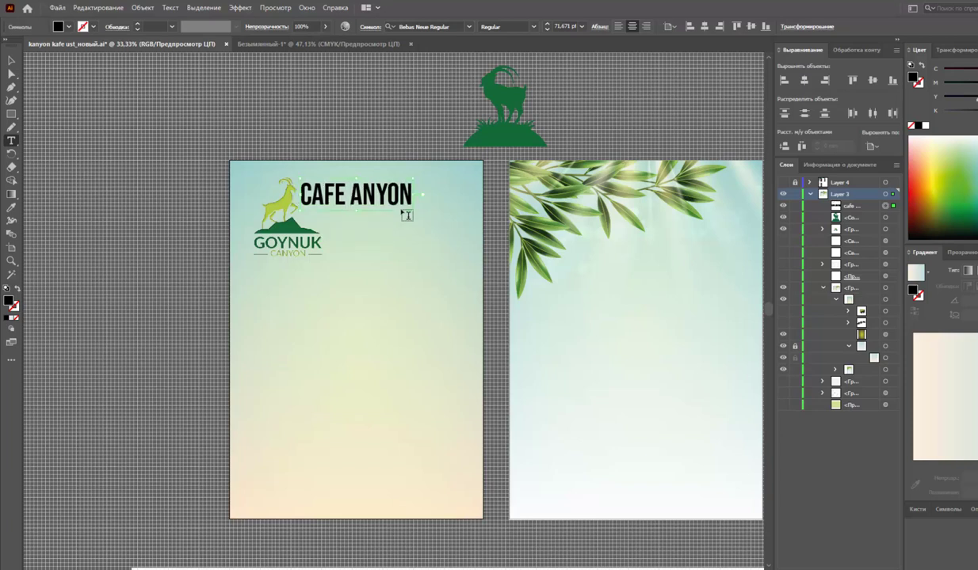
pyautogui.hotkey('ctrl', 'z')
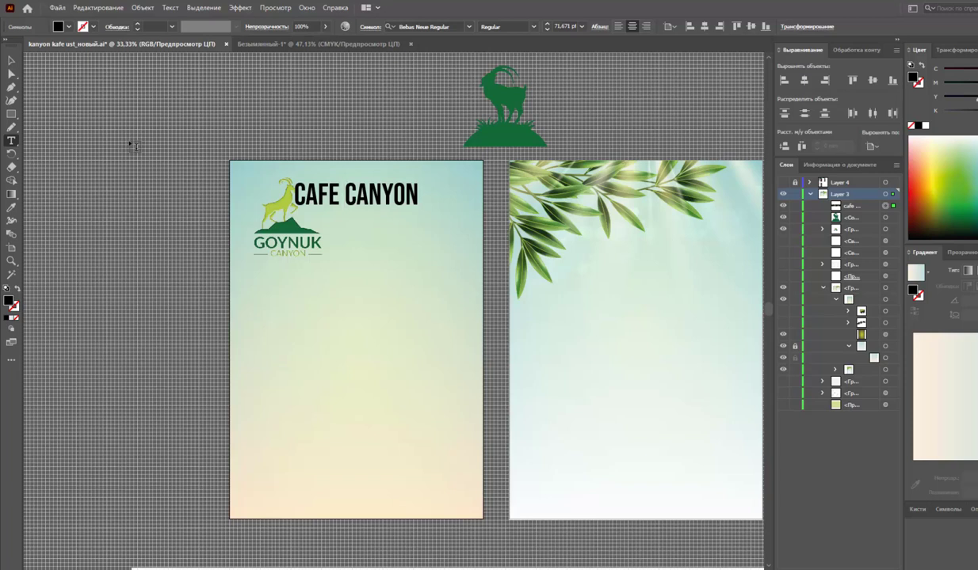
pyautogui.click(9, 62)
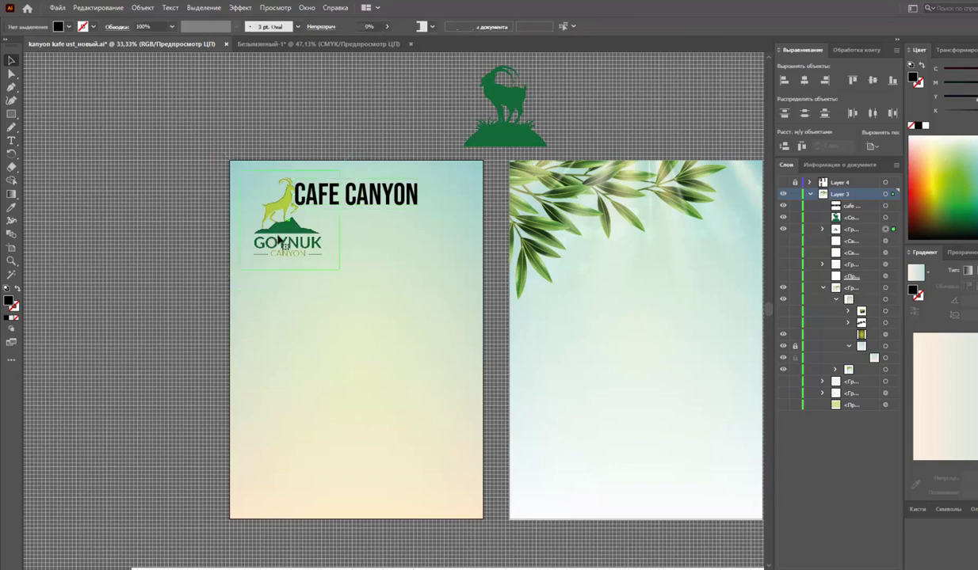
pyautogui.click(287, 236)
# In isolation mode, shorten the logo's clipping rectangle to crop off the GOYNUK CANYON wording
pyautogui.rightClick(286, 236)
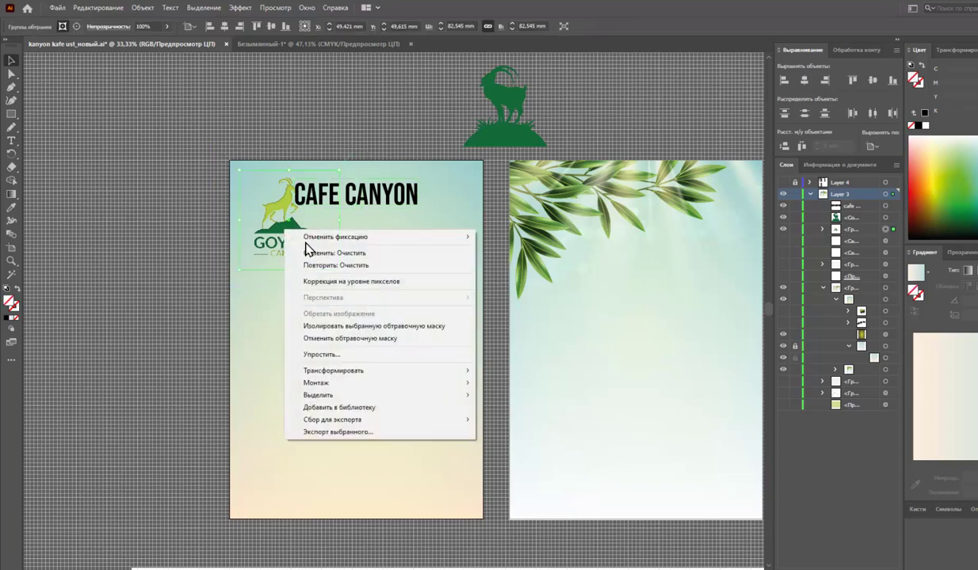
pyautogui.click(317, 314)
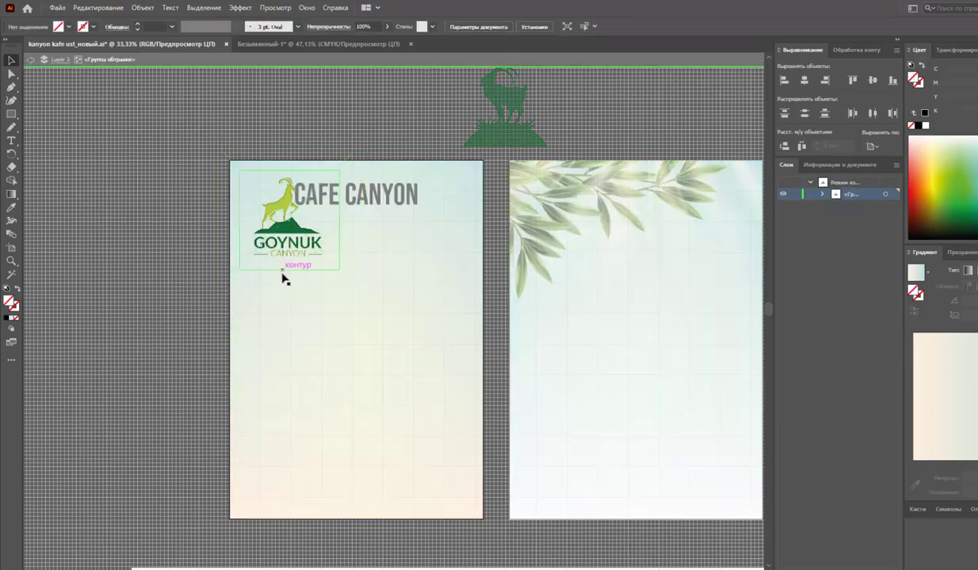
pyautogui.click(286, 270)
pyautogui.moveTo(286, 273); pyautogui.dragTo(290, 233)
pyautogui.doubleClick(92, 146)
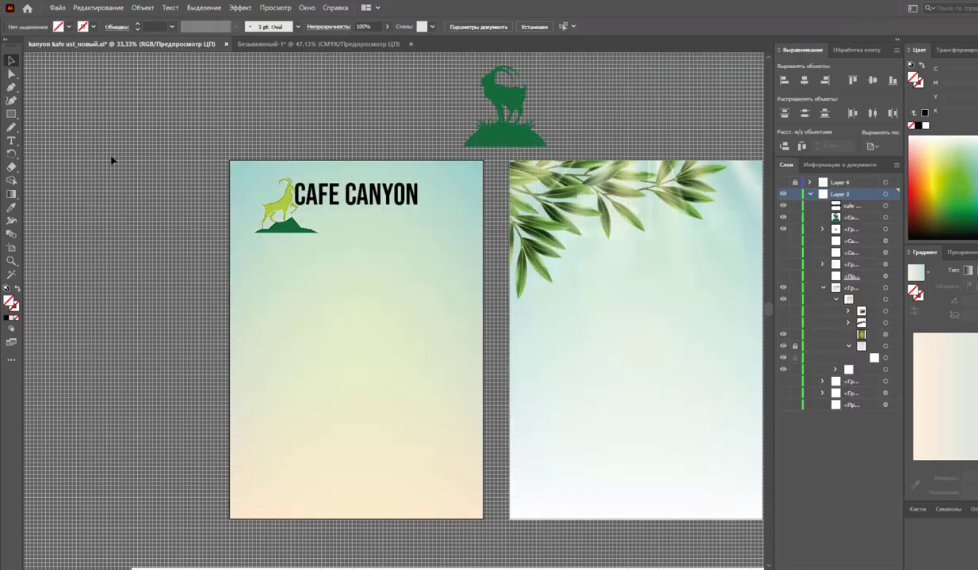
# Place the goat logo above CAFE CANYON and centre the title horizontally on the page
pyautogui.moveTo(381, 195)
pyautogui.mouseDown()
pyautogui.moveTo(311, 247)
pyautogui.moveTo(336, 304)
pyautogui.mouseUp()
pyautogui.hotkey('ctrl', 'z')
pyautogui.moveTo(292, 202); pyautogui.dragTo(360, 202)
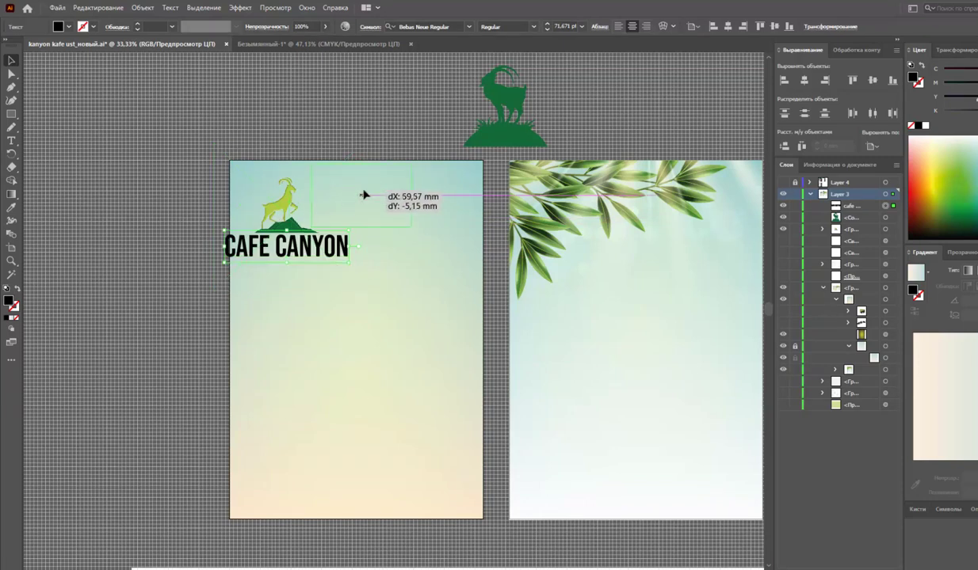
pyautogui.moveTo(344, 246)
pyautogui.mouseDown()
pyautogui.moveTo(410, 216)
pyautogui.moveTo(408, 204)
pyautogui.moveTo(407, 225)
pyautogui.mouseUp()
pyautogui.click(804, 80)
pyautogui.click(393, 138)
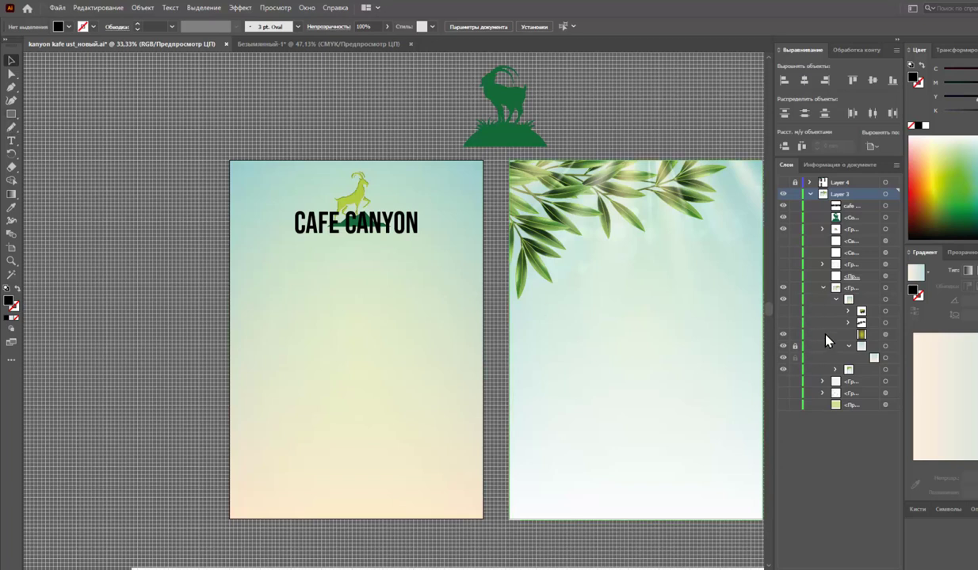
# Show the food icons and left-page leaves, and expand the leaf artwork's sub-group
pyautogui.click(783, 253)
pyautogui.click(783, 312)
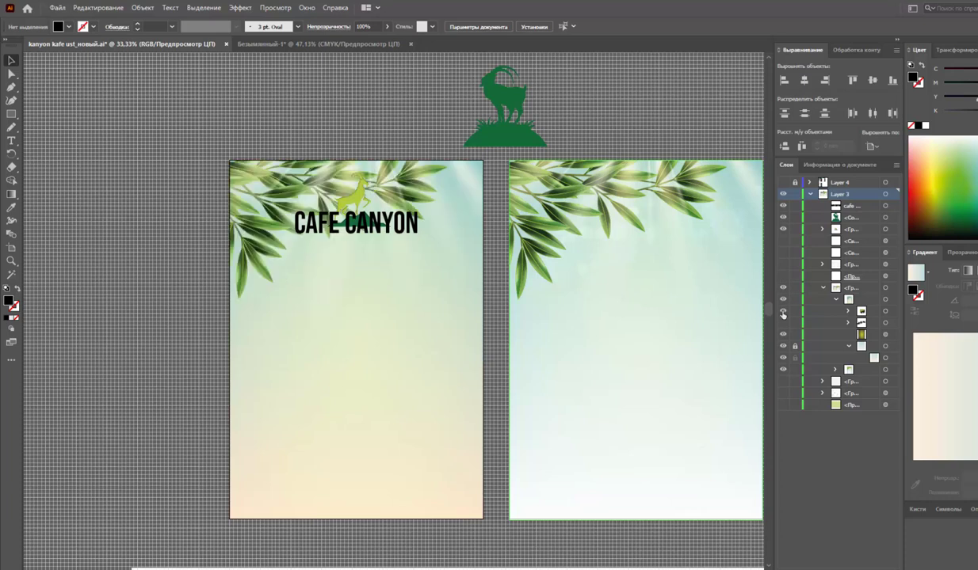
pyautogui.click(782, 313)
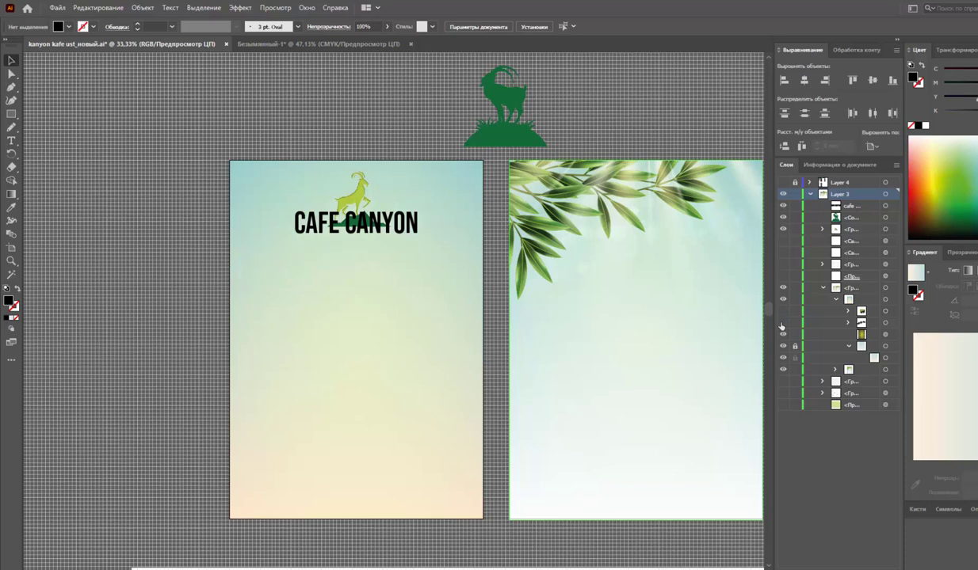
pyautogui.click(783, 312)
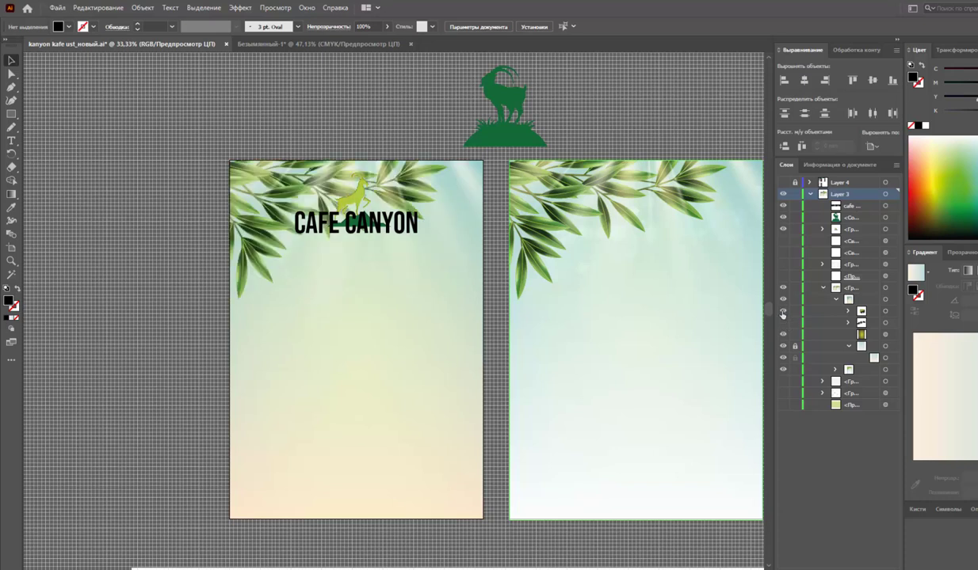
pyautogui.click(847, 310)
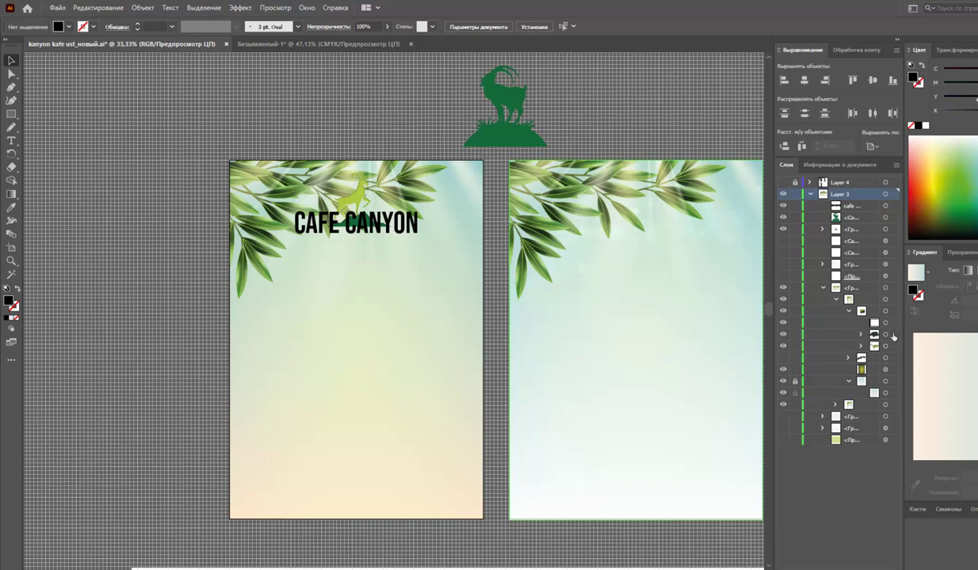
# Move the leafy branch group right and up so it straddles both pages' top edges
pyautogui.click(858, 347)
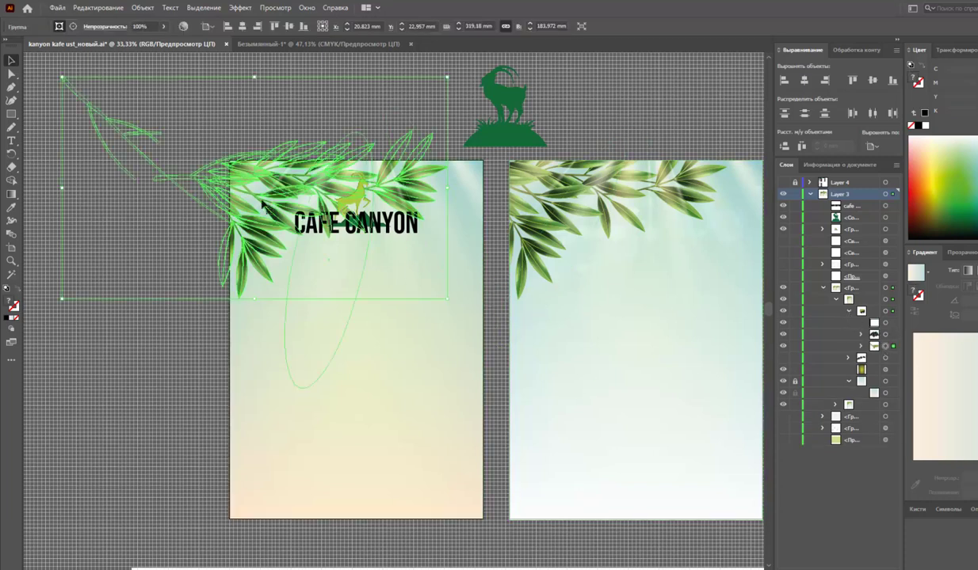
pyautogui.moveTo(255, 181); pyautogui.dragTo(407, 160)
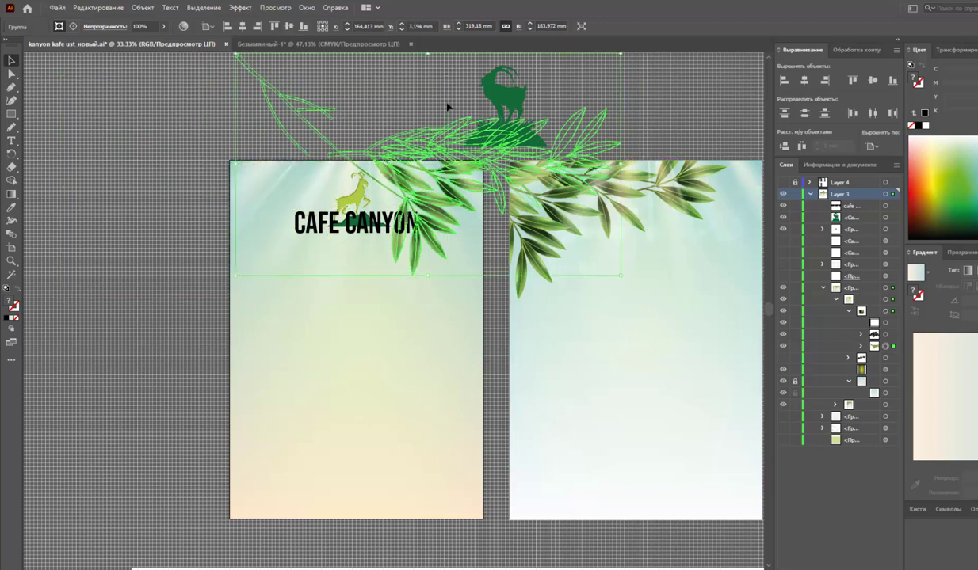
pyautogui.hotkey('ctrl', 'z')
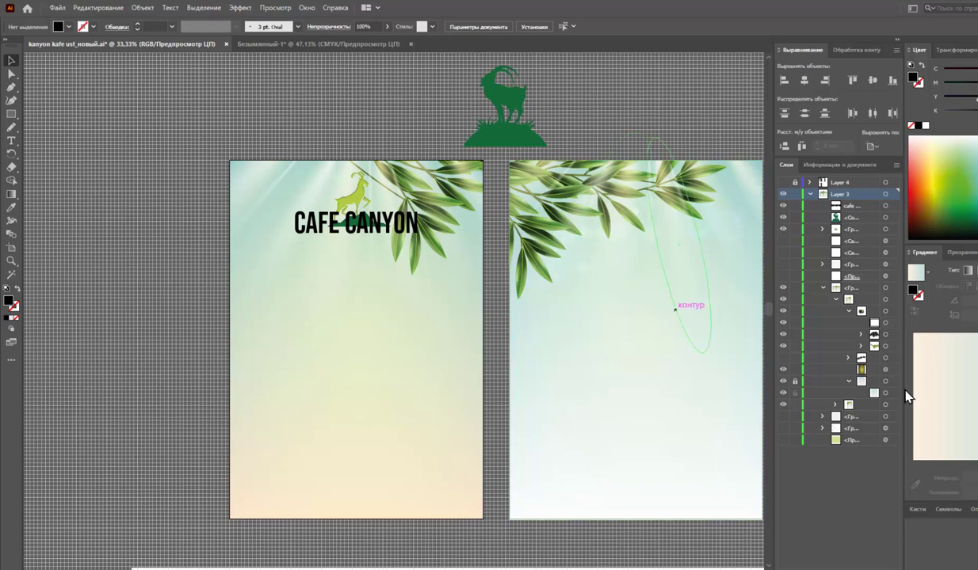
pyautogui.click(886, 346)
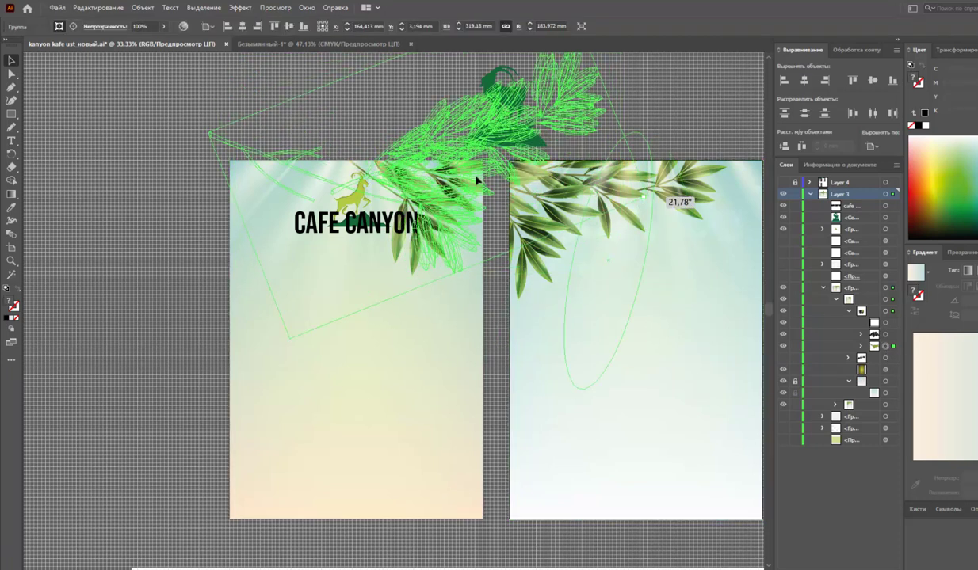
pyautogui.moveTo(623, 279); pyautogui.dragTo(479, 179)
pyautogui.moveTo(417, 176)
pyautogui.mouseDown()
pyautogui.moveTo(435, 158)
pyautogui.moveTo(507, 295)
pyautogui.mouseUp()
pyautogui.hotkey('ctrl', 'z')
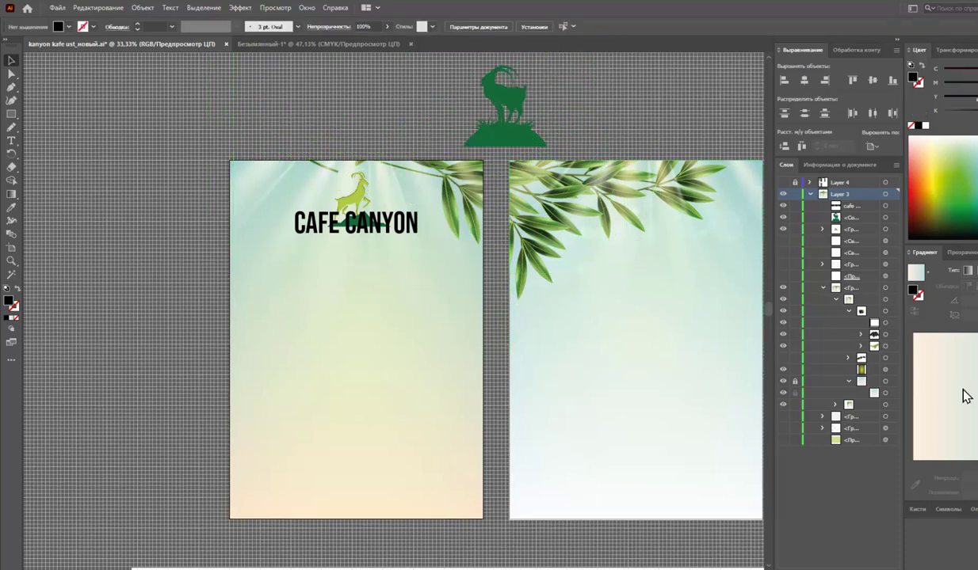
pyautogui.click(886, 346)
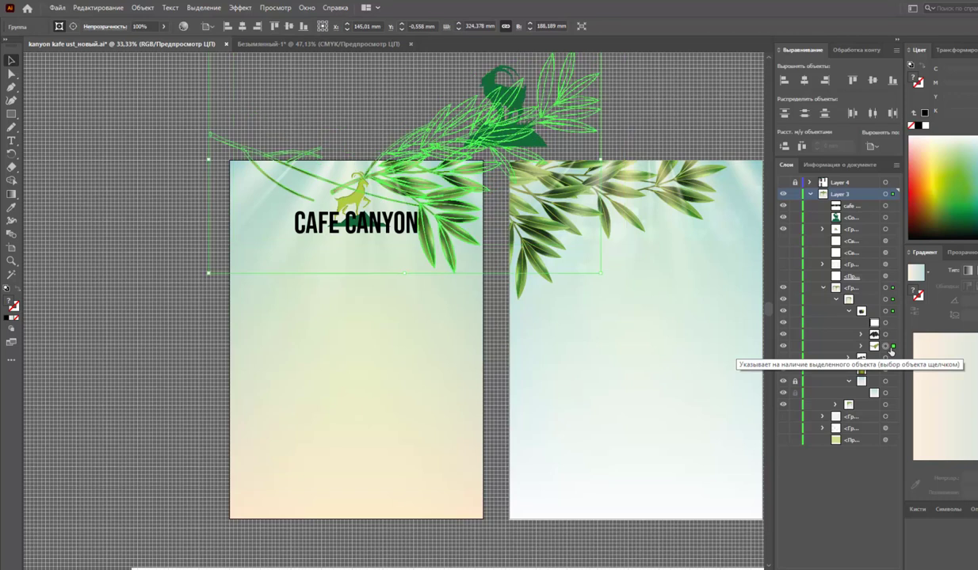
pyautogui.hotkey('ctrl', 'shift', 'z')
pyautogui.moveTo(478, 193); pyautogui.dragTo(496, 181)
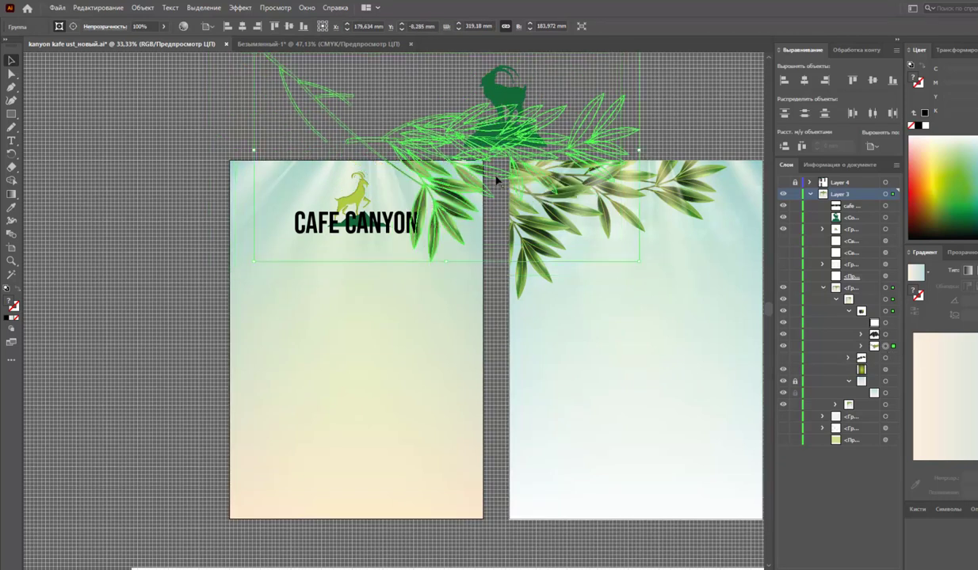
pyautogui.click(497, 281)
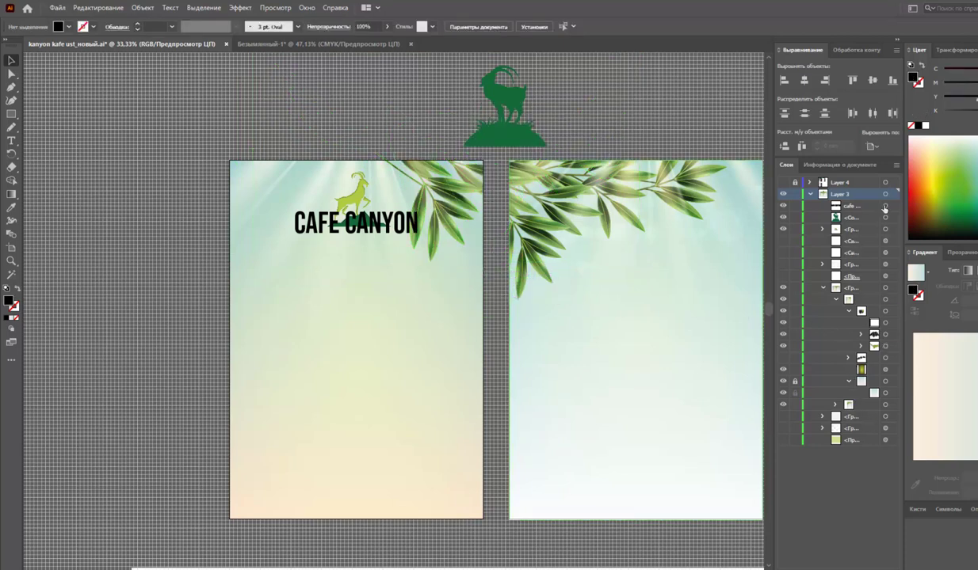
# Fill the CAFE CANYON title with a dark green swatch and lower it slightly
pyautogui.click(885, 206)
pyautogui.click(974, 216)
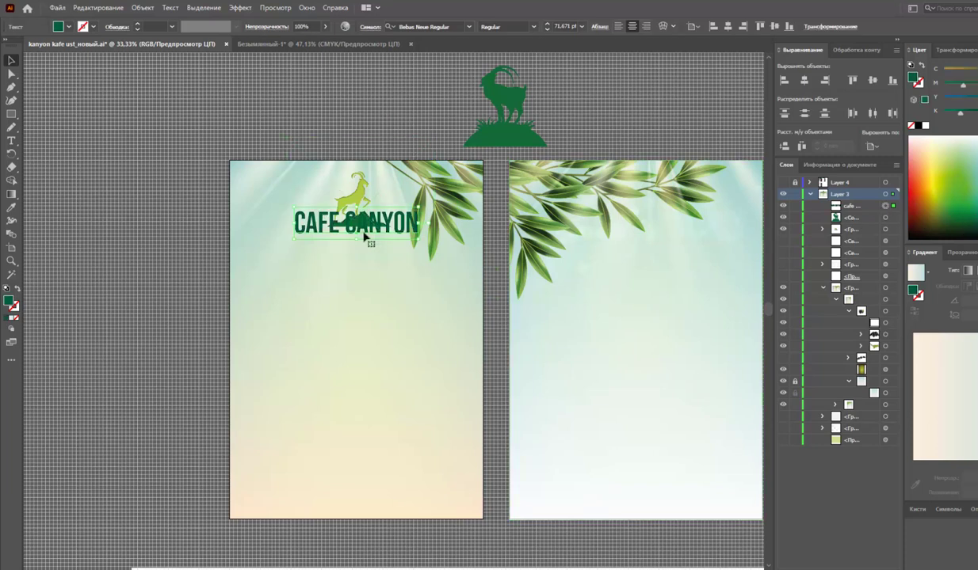
pyautogui.moveTo(366, 235); pyautogui.dragTo(367, 260)
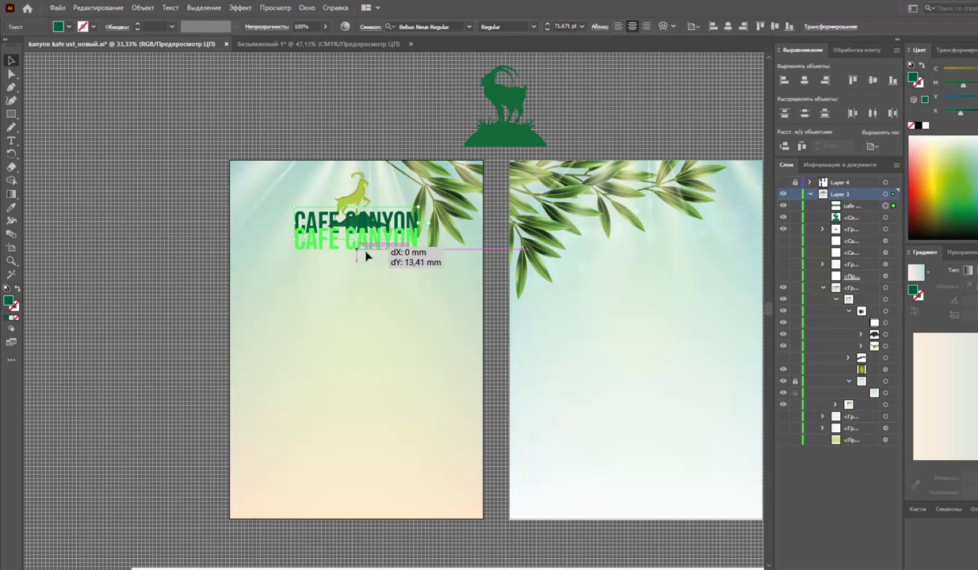
# Move the goat logo left, set the title beside it, and nudge the leaf group up-left
pyautogui.moveTo(323, 207); pyautogui.dragTo(259, 207)
pyautogui.moveTo(358, 241); pyautogui.dragTo(358, 190)
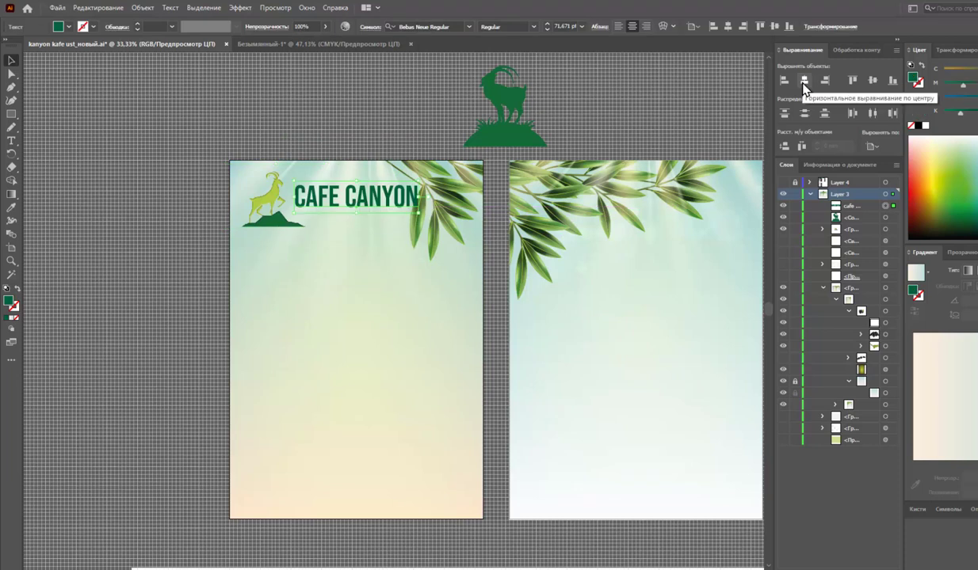
pyautogui.moveTo(554, 262)
pyautogui.mouseDown()
pyautogui.moveTo(450, 226)
pyautogui.moveTo(457, 231)
pyautogui.mouseUp()
pyautogui.click(387, 94)
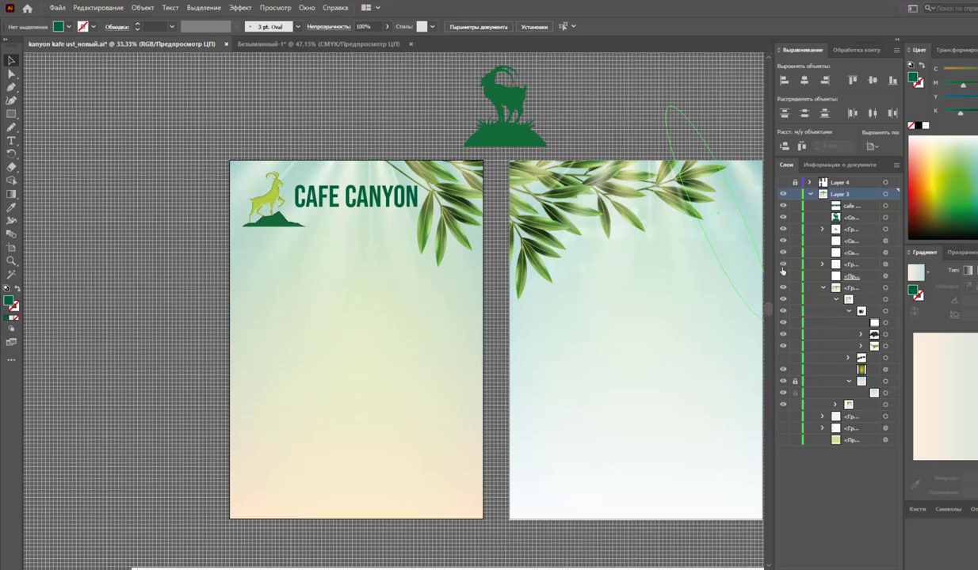
# Show the food illustrations and menu text, lock the background layer, and expand the menu layer
pyautogui.click(782, 270)
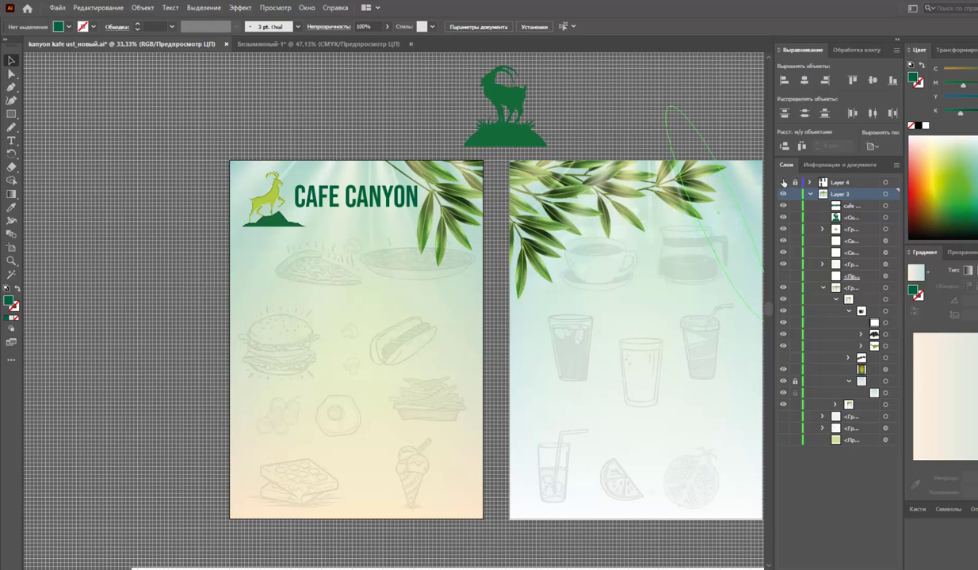
pyautogui.click(782, 191)
pyautogui.click(795, 195)
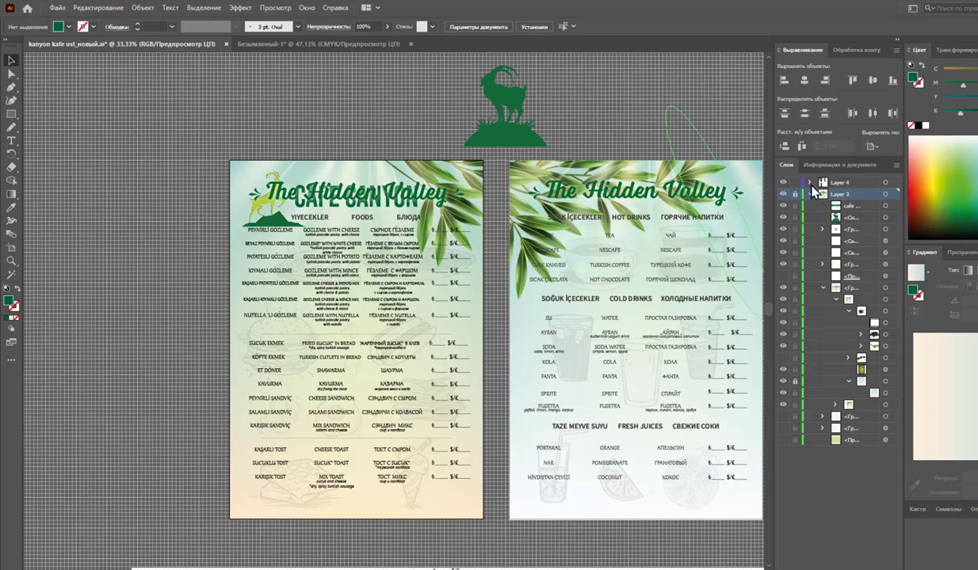
pyautogui.click(809, 182)
# Delete the left page's The Hidden Valley title
pyautogui.click(878, 194)
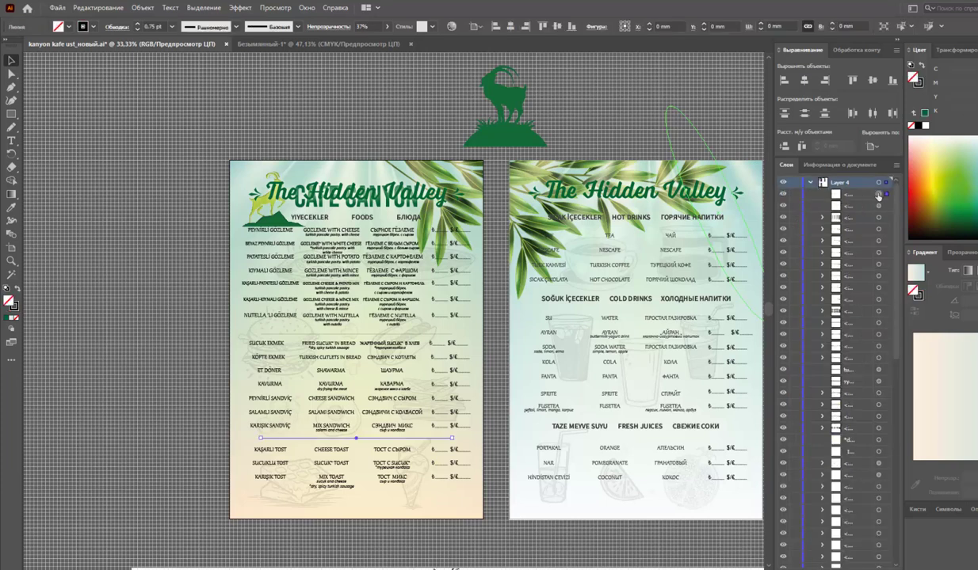
pyautogui.click(414, 200)
pyautogui.press('Delete')
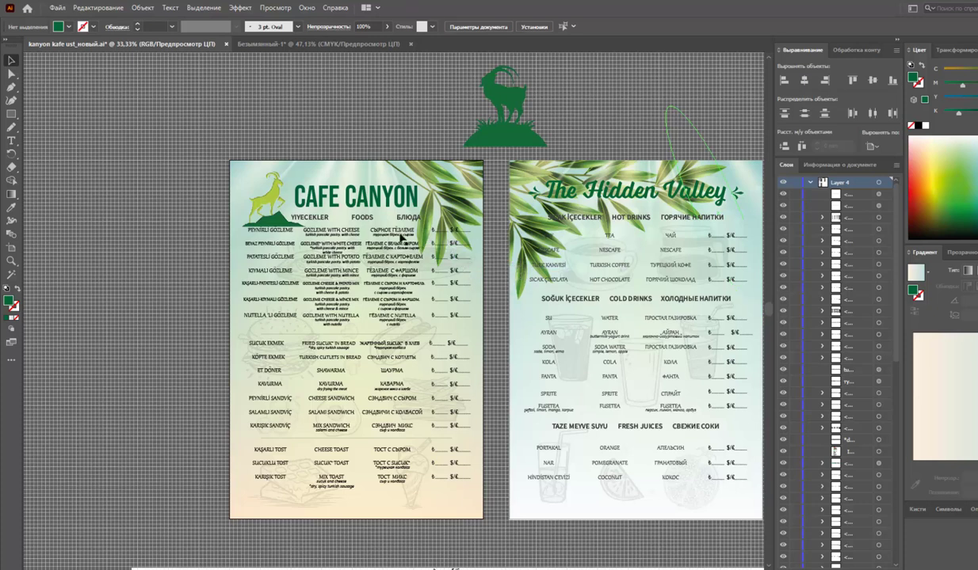
# Move the whole left price list lower on the page
pyautogui.moveTo(388, 230); pyautogui.dragTo(691, 242)
pyautogui.click(220, 225)
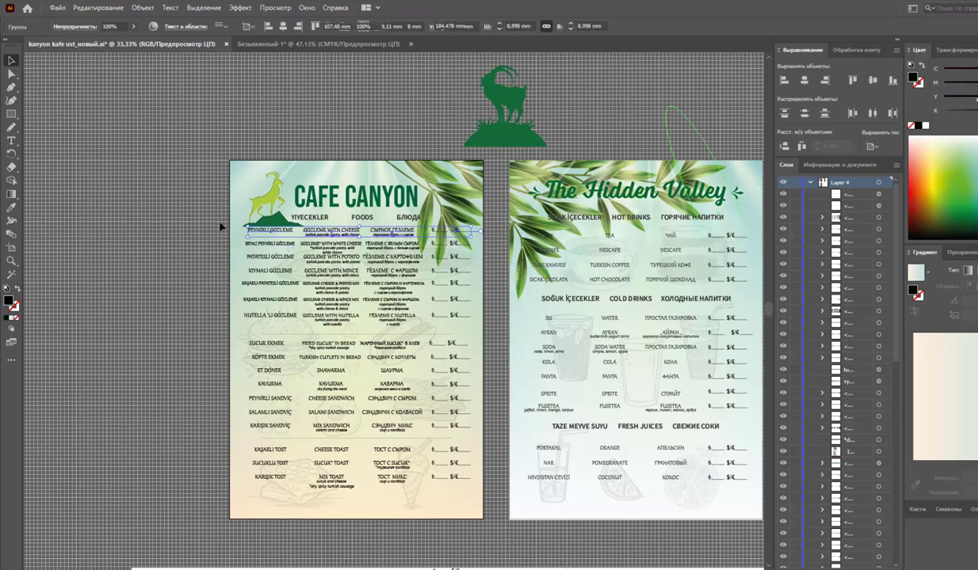
pyautogui.click(464, 468)
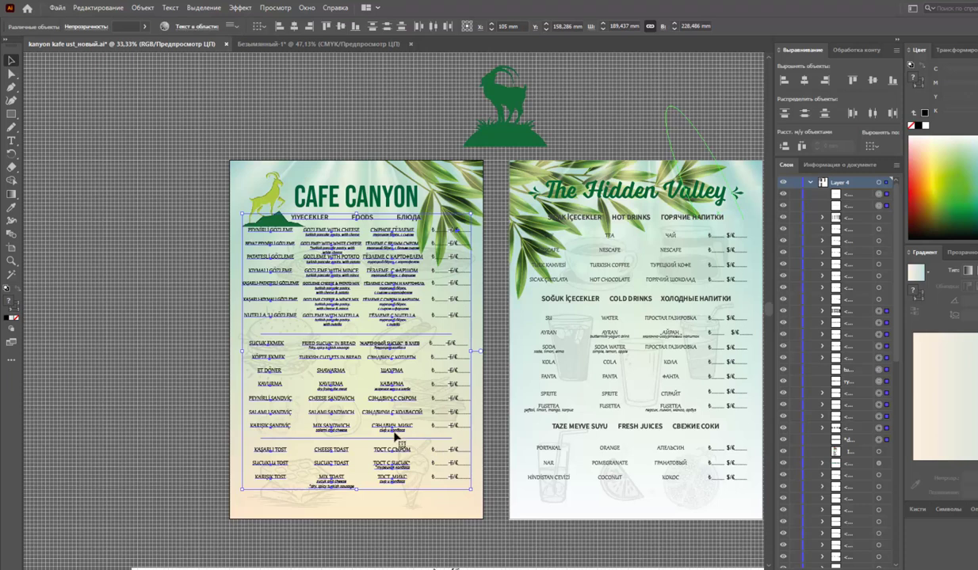
pyautogui.moveTo(393, 438); pyautogui.dragTo(391, 453)
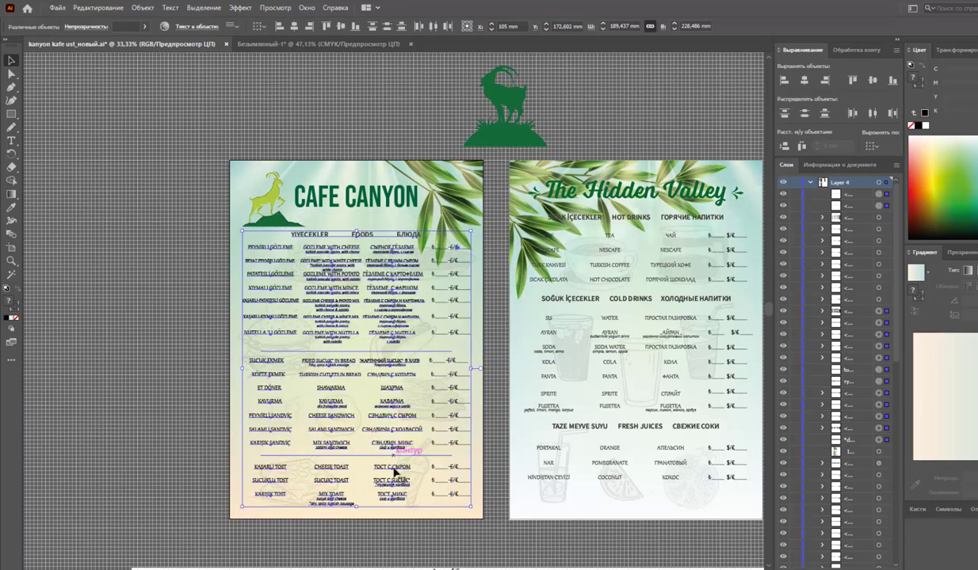
pyautogui.click(400, 527)
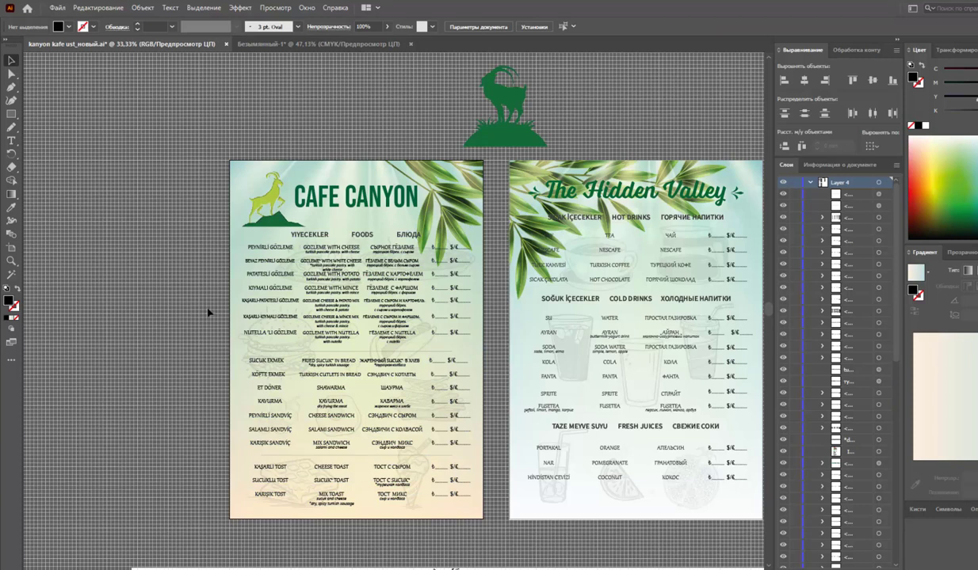
pyautogui.scroll(1, 195, 312)
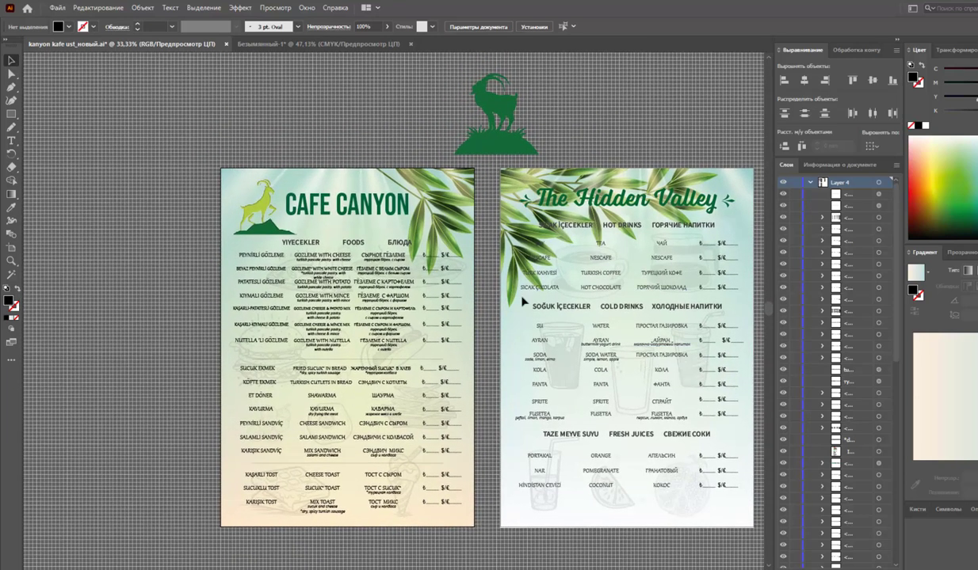
pyautogui.click(811, 184)
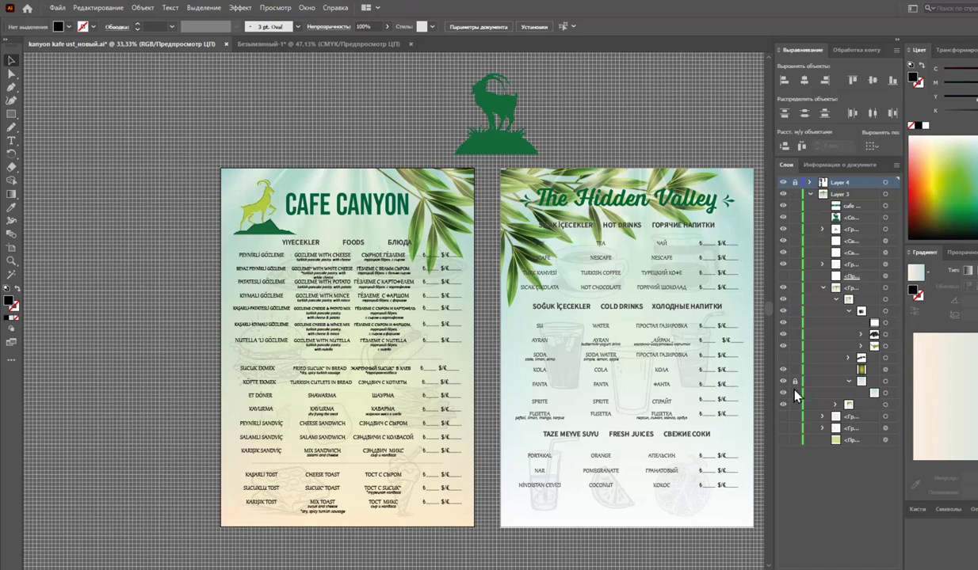
# Change the background gradient's cream stop to a pale bluish-white
pyautogui.click(886, 394)
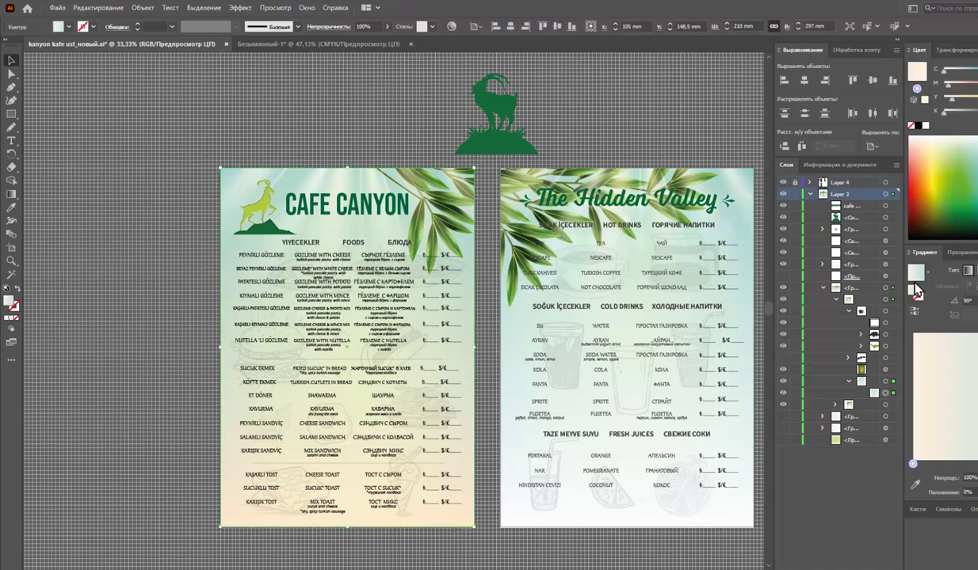
pyautogui.click(913, 467)
pyautogui.moveTo(914, 466); pyautogui.dragTo(904, 468)
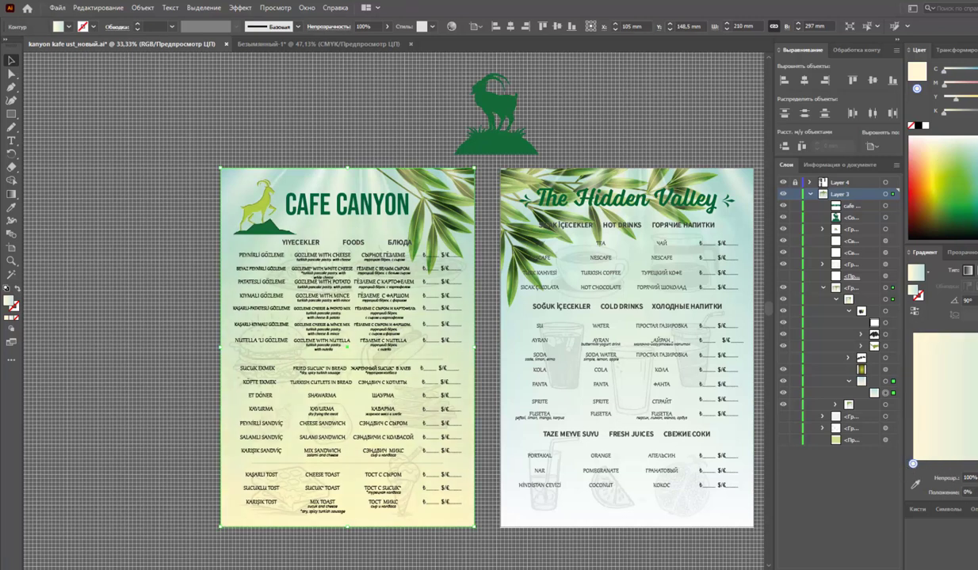
pyautogui.click(967, 154)
pyautogui.click(973, 49)
pyautogui.click(927, 67)
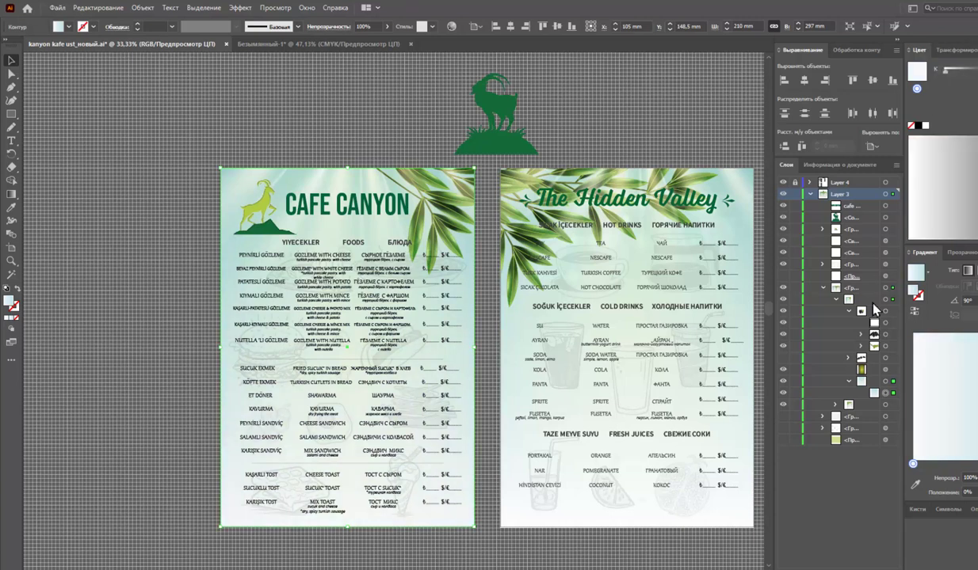
# Inspect the yellow and white gradient paths in the background group, toggling one layer's visibility to compare
pyautogui.click(885, 381)
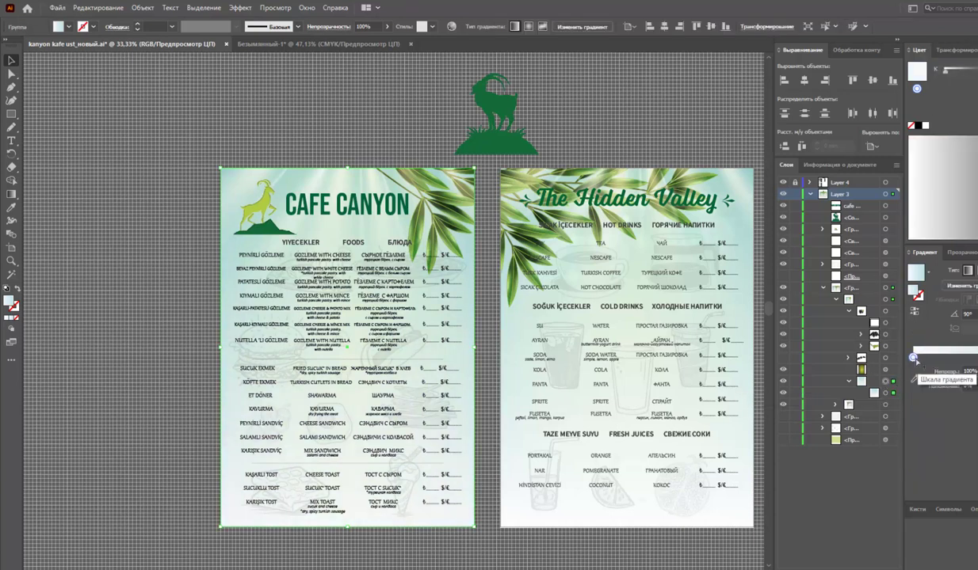
pyautogui.click(218, 515)
pyautogui.press('a')
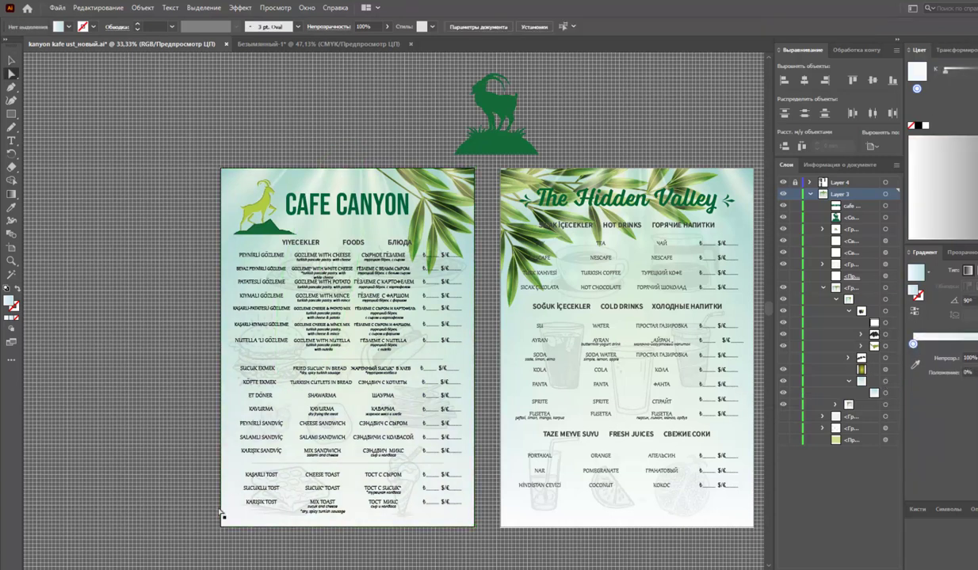
pyautogui.click(885, 370)
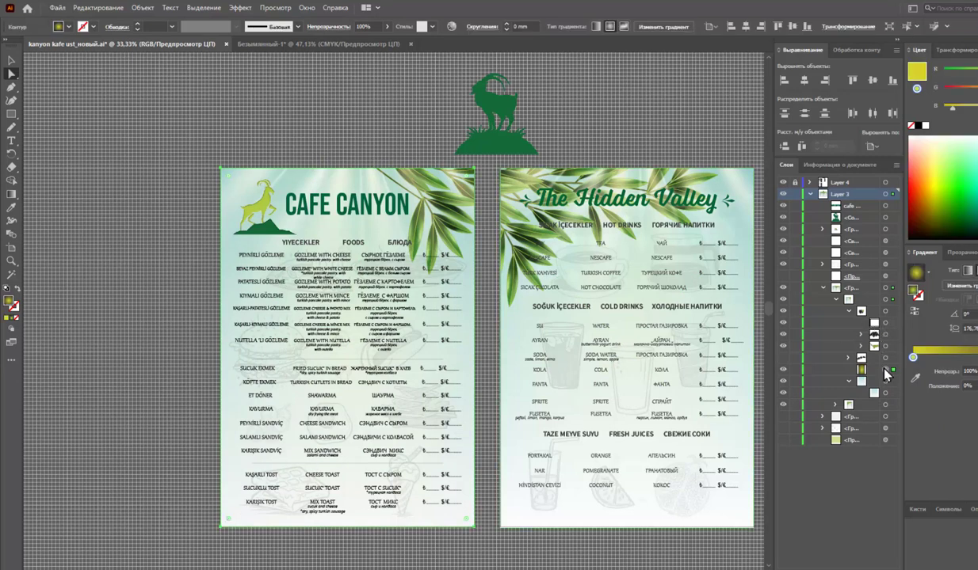
pyautogui.click(885, 393)
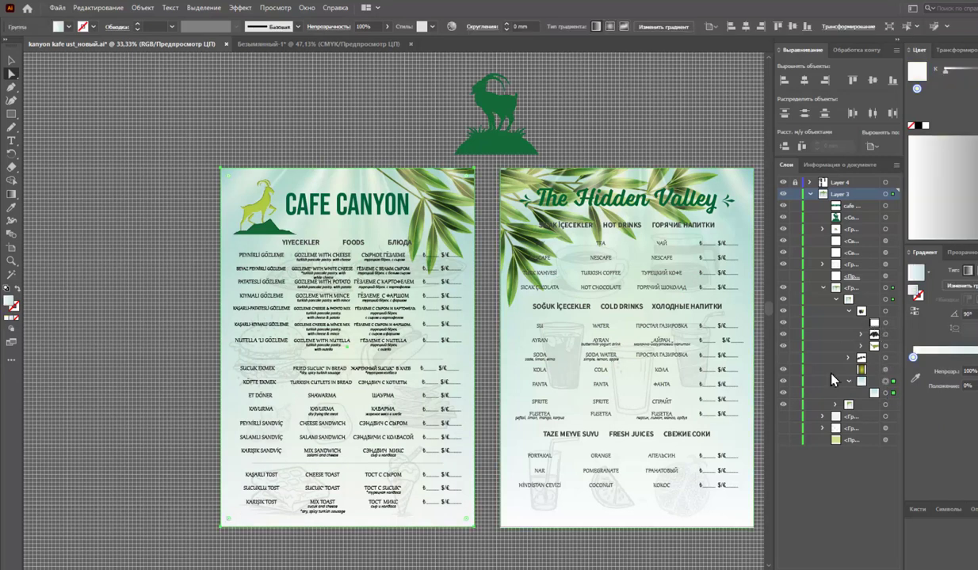
pyautogui.click(783, 370)
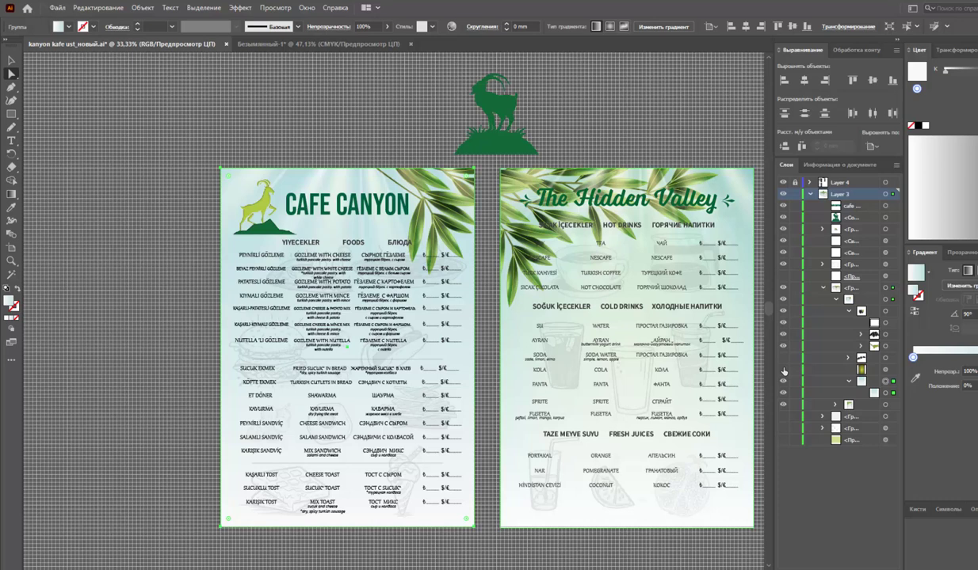
pyautogui.click(784, 370)
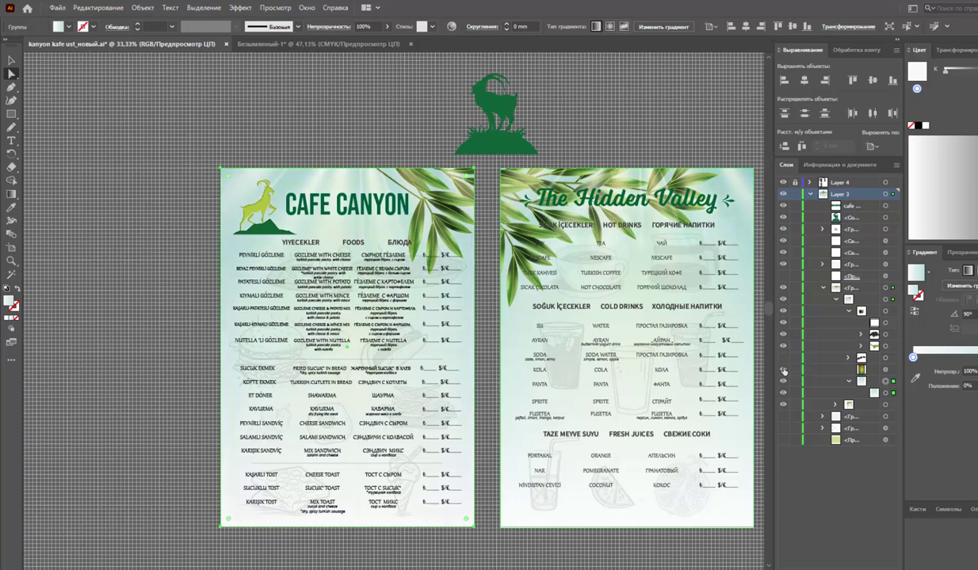
pyautogui.click(305, 128)
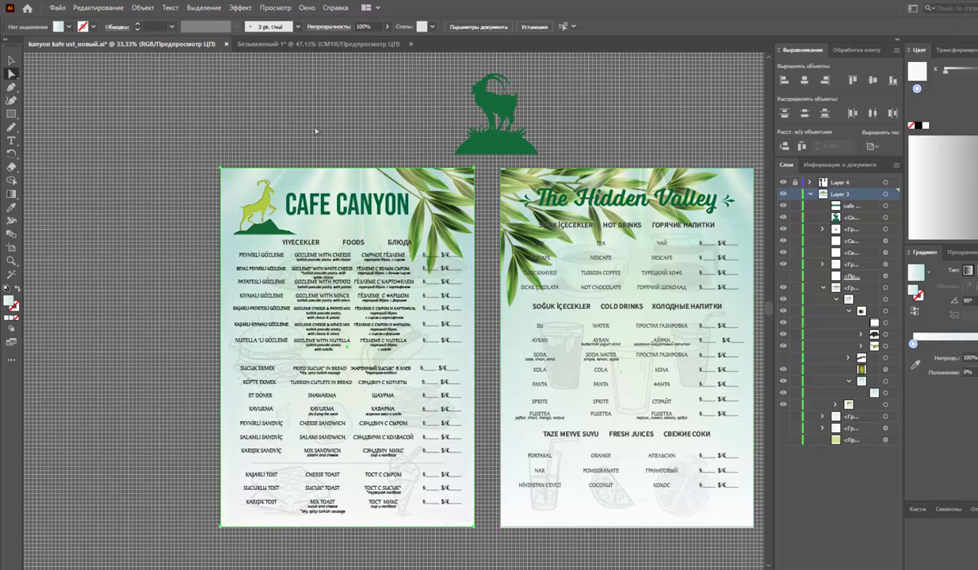
# Zoom between 50% and 33.33% to review the leaf branches framing both pages
pyautogui.press('v')
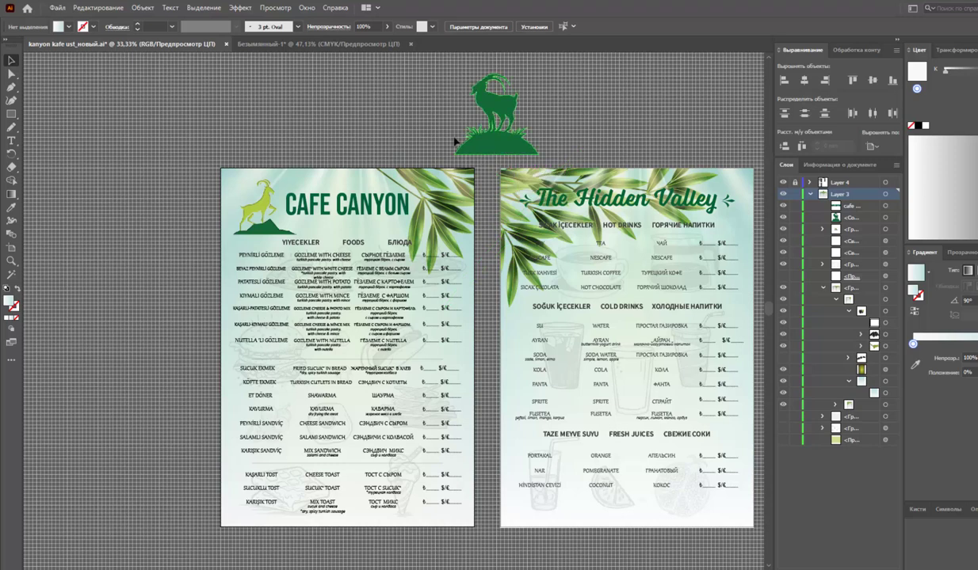
pyautogui.hotkey('ctrl', '+')
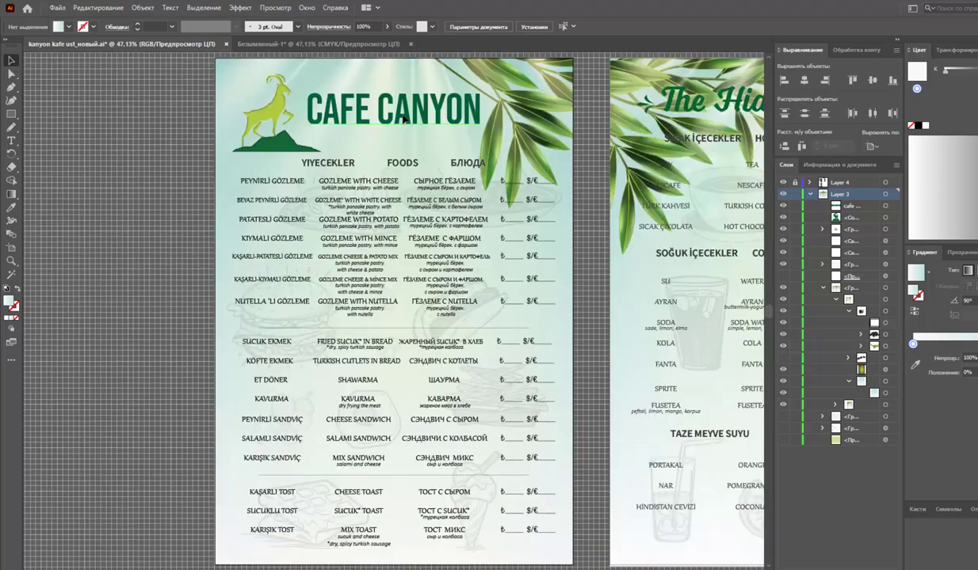
pyautogui.hotkey('ctrl', '-')
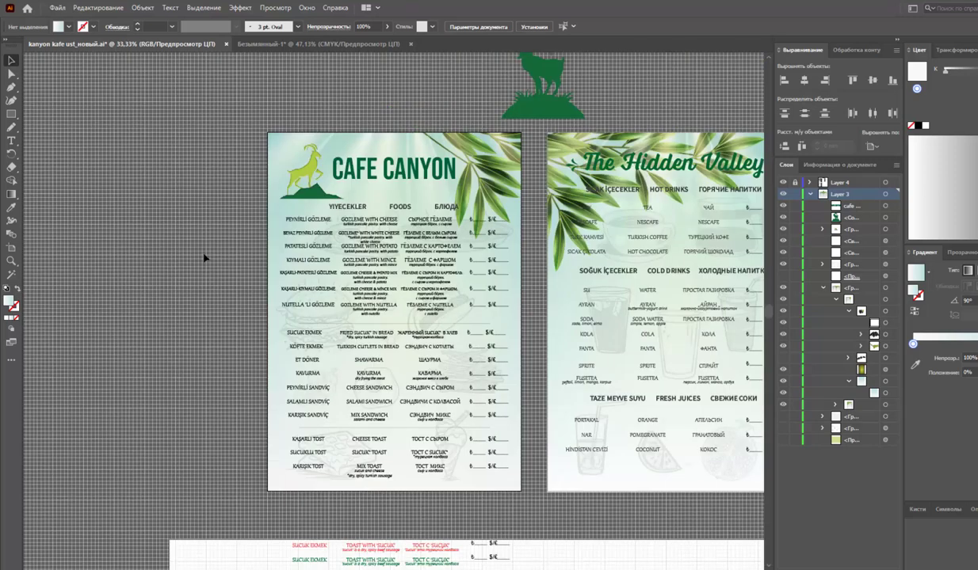
pyautogui.hotkey('ctrl', '+')
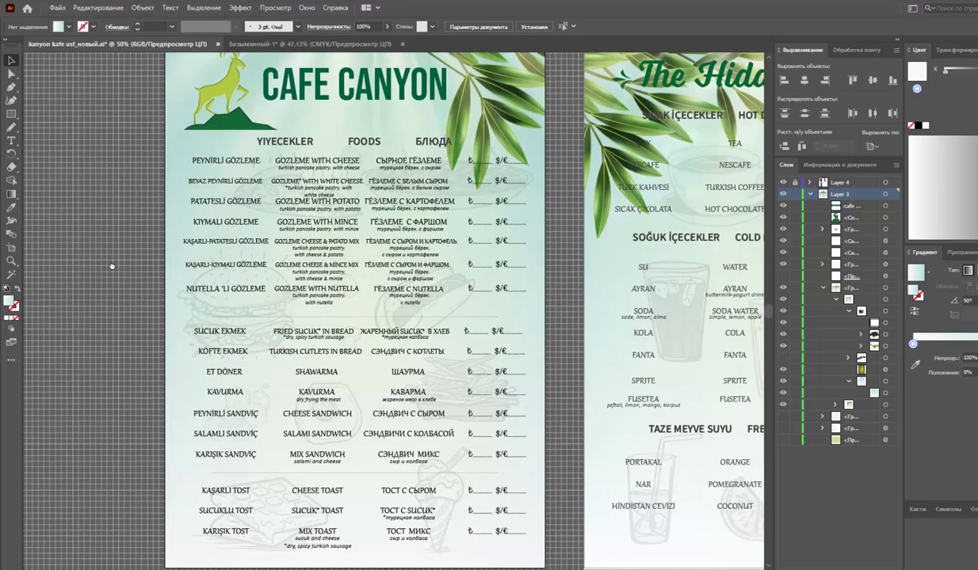
pyautogui.scroll(1, 109, 262)
pyautogui.hotkey('ctrl', '-')
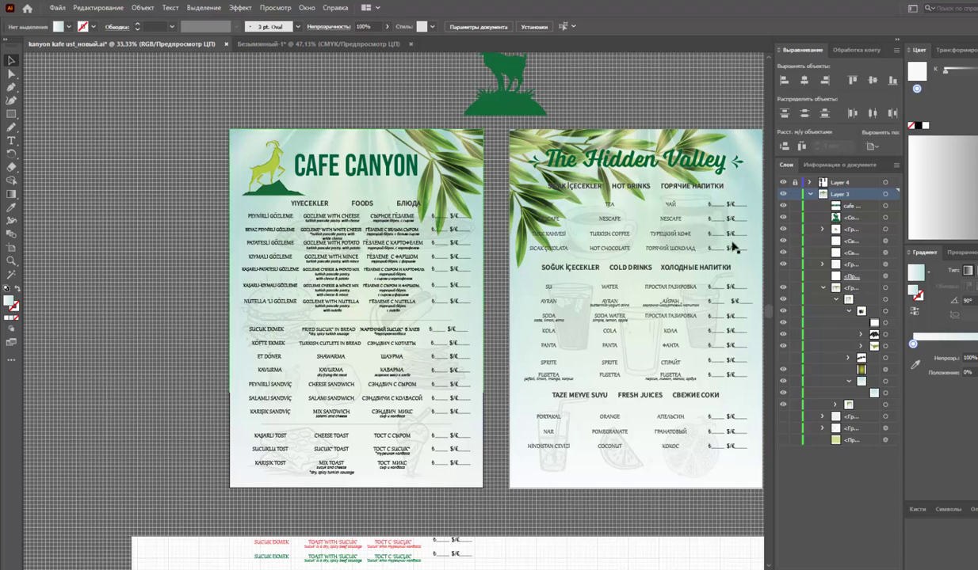
# Move the leaf branch onto the CAFE CANYON page, rotating it about 278.6° and tilting it 28.73°
pyautogui.click(885, 347)
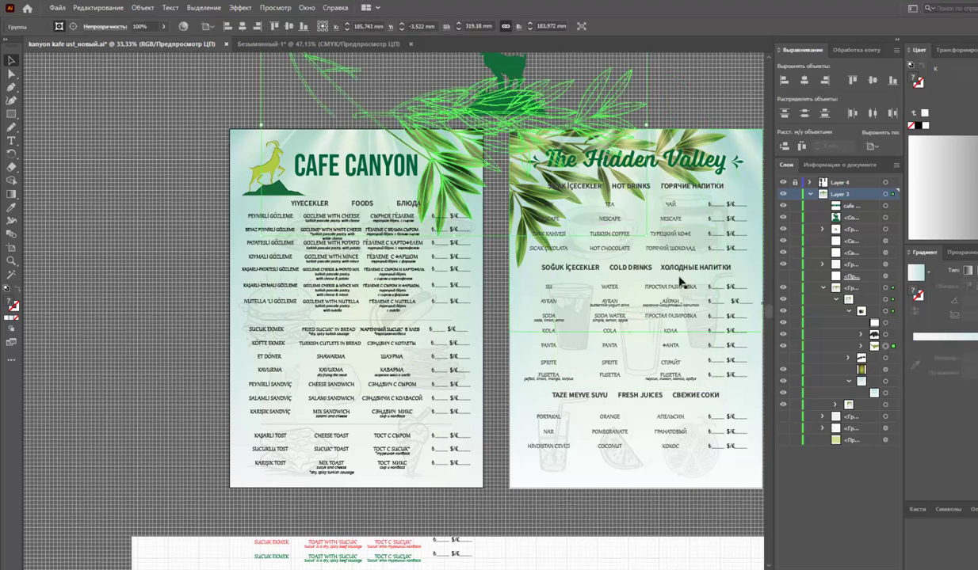
pyautogui.moveTo(626, 231)
pyautogui.mouseDown()
pyautogui.moveTo(441, 157)
pyautogui.moveTo(516, 81)
pyautogui.moveTo(559, 80)
pyautogui.mouseUp()
pyautogui.moveTo(417, 102)
pyautogui.mouseDown()
pyautogui.moveTo(529, 143)
pyautogui.moveTo(485, 215)
pyautogui.moveTo(476, 203)
pyautogui.mouseUp()
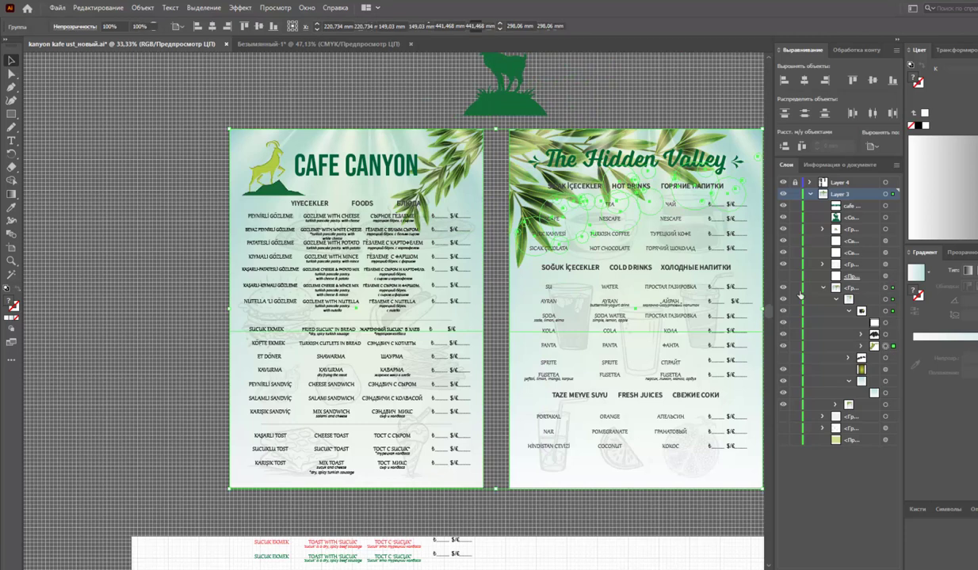
pyautogui.hotkey('ctrl', 'z')
pyautogui.moveTo(551, 97); pyautogui.dragTo(559, 236)
pyautogui.moveTo(497, 165)
pyautogui.mouseDown()
pyautogui.moveTo(481, 178)
pyautogui.moveTo(283, 179)
pyautogui.moveTo(202, 168)
pyautogui.mouseUp()
pyautogui.moveTo(282, 255)
pyautogui.mouseDown()
pyautogui.moveTo(313, 205)
pyautogui.moveTo(203, 186)
pyautogui.moveTo(273, 142)
pyautogui.moveTo(271, 128)
pyautogui.mouseUp()
# Reflect the leaf branch, place it top-left, and arrange it behind the goat logo
pyautogui.rightClick(272, 127)
pyautogui.moveTo(321, 250)
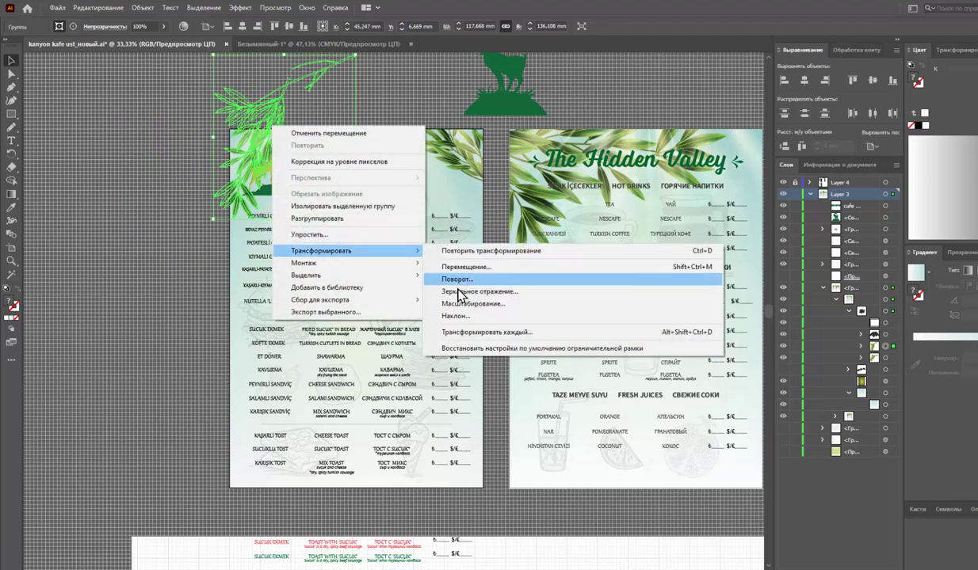
pyautogui.click(459, 291)
pyautogui.click(561, 363)
pyautogui.moveTo(334, 169); pyautogui.dragTo(153, 191)
pyautogui.press('Delete')
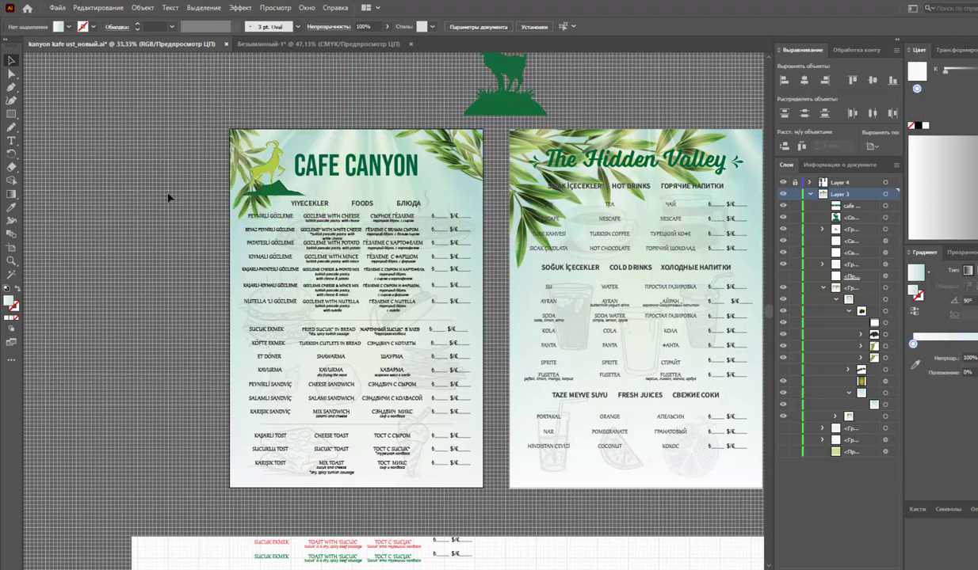
pyautogui.moveTo(262, 192); pyautogui.dragTo(149, 208)
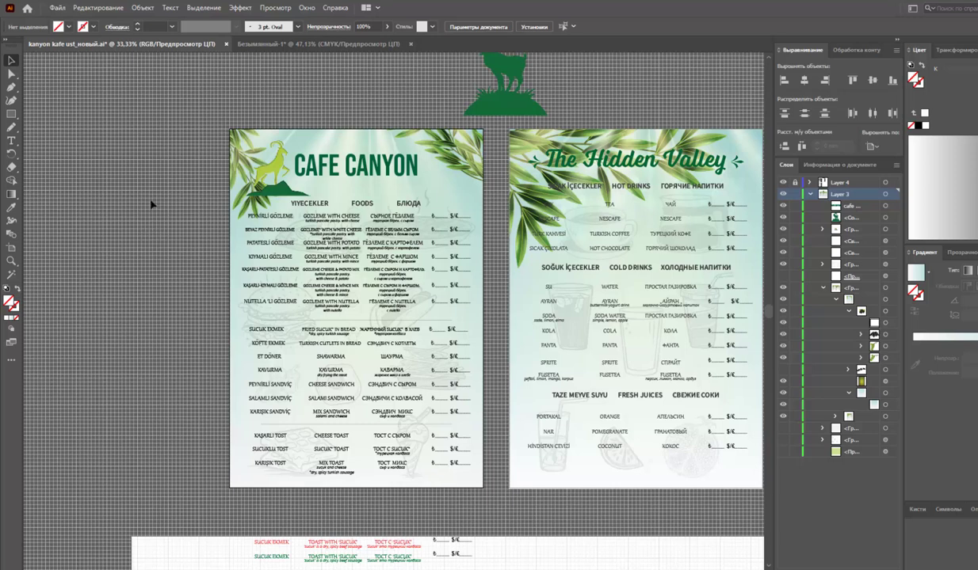
# Zoom to the CAFE CANYON page and try the goat logo centred above the title
pyautogui.hotkey('ctrl', '0')
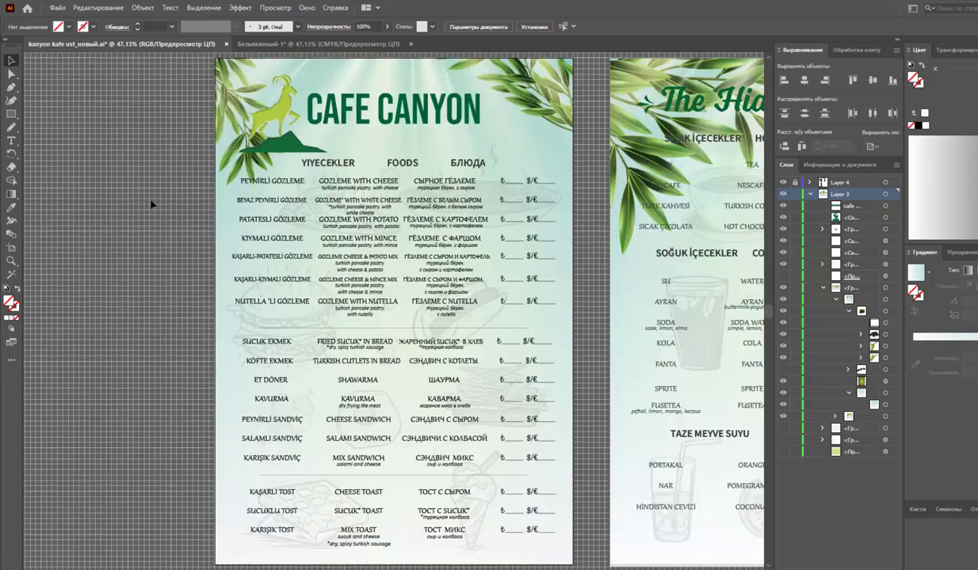
pyautogui.moveTo(163, 235); pyautogui.dragTo(100, 235)
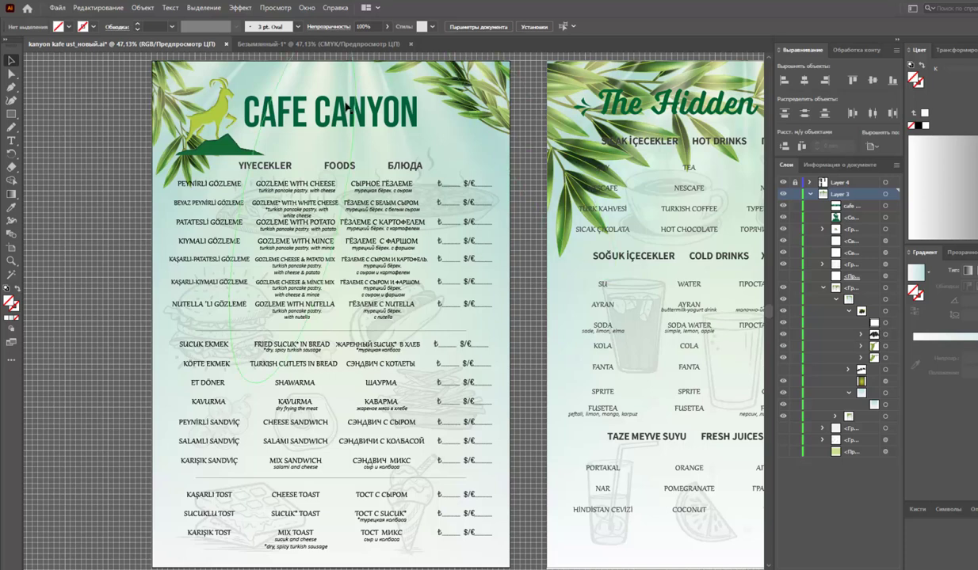
pyautogui.moveTo(335, 111); pyautogui.dragTo(336, 137)
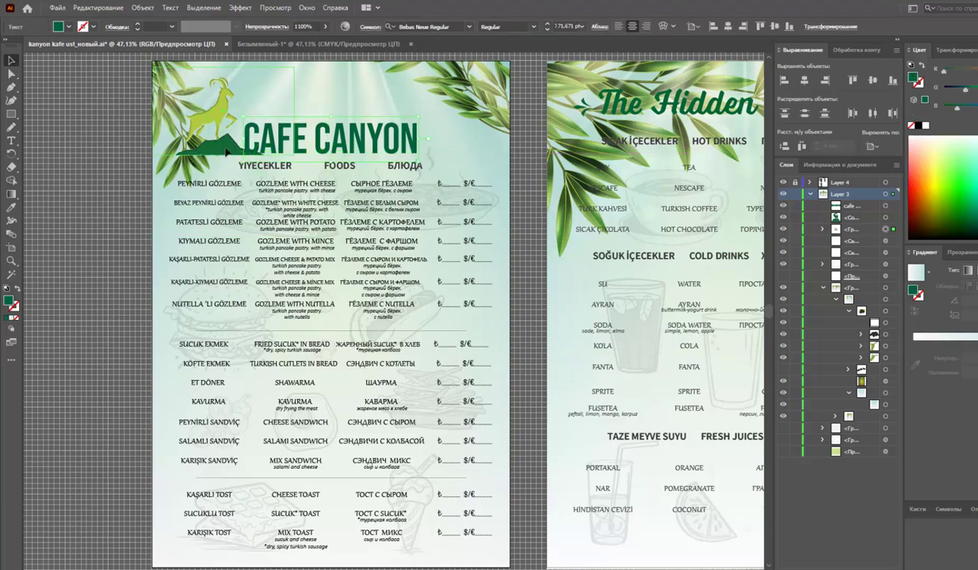
pyautogui.doubleClick(119, 139)
pyautogui.doubleClick(115, 136)
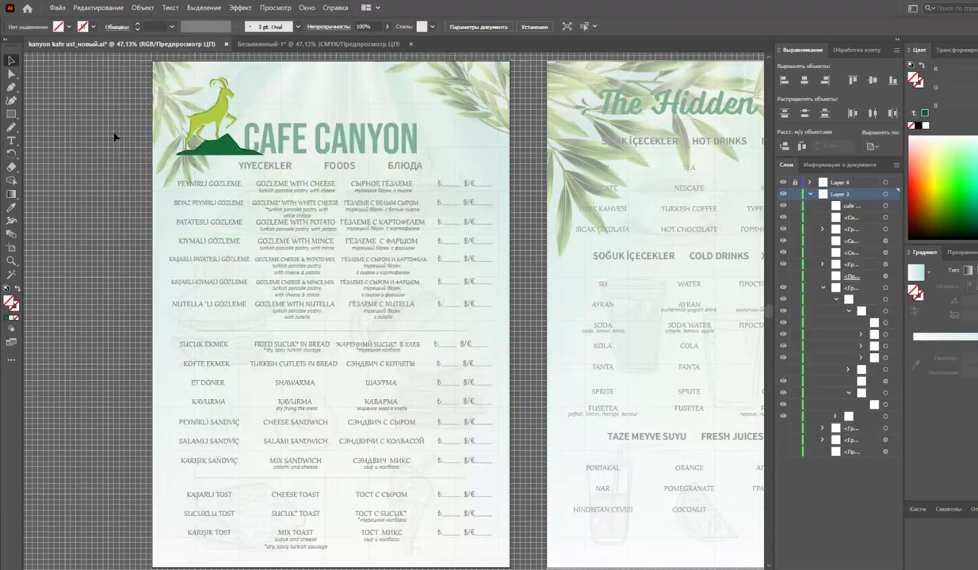
pyautogui.moveTo(230, 148); pyautogui.dragTo(323, 140)
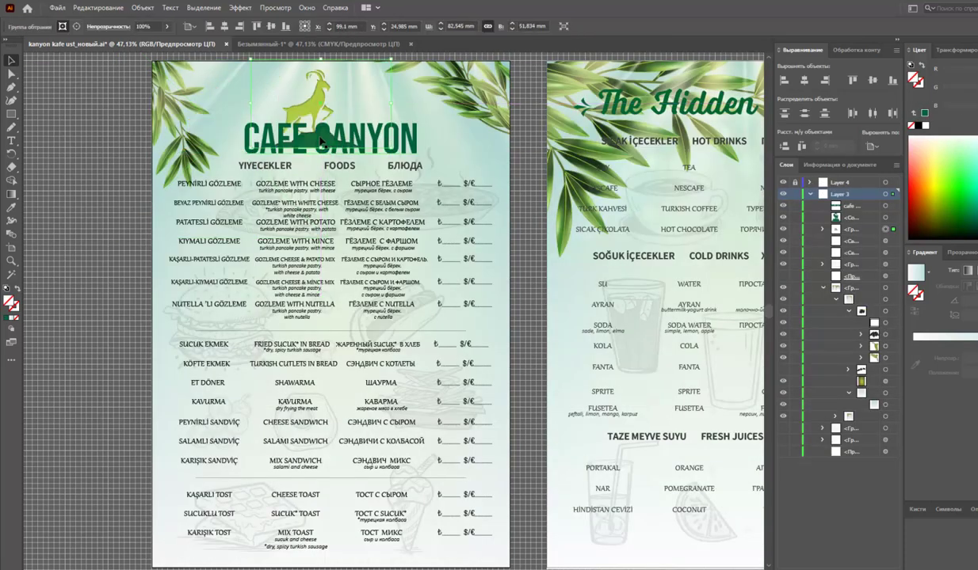
pyautogui.click(804, 80)
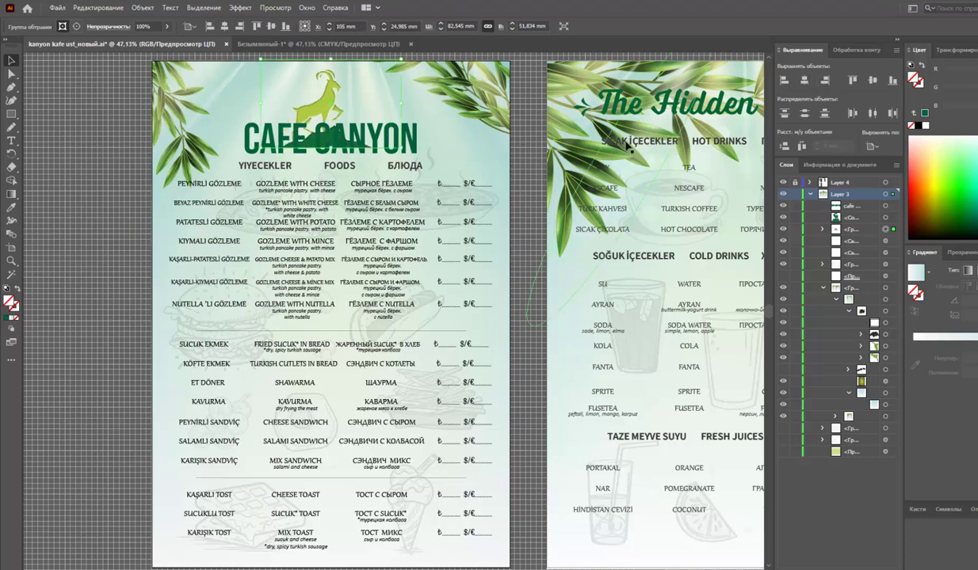
# Raise the CAFE CANYON title slightly and move the goat logo back to its left
pyautogui.click(530, 175)
pyautogui.click(395, 141)
pyautogui.moveTo(395, 141); pyautogui.dragTo(395, 125)
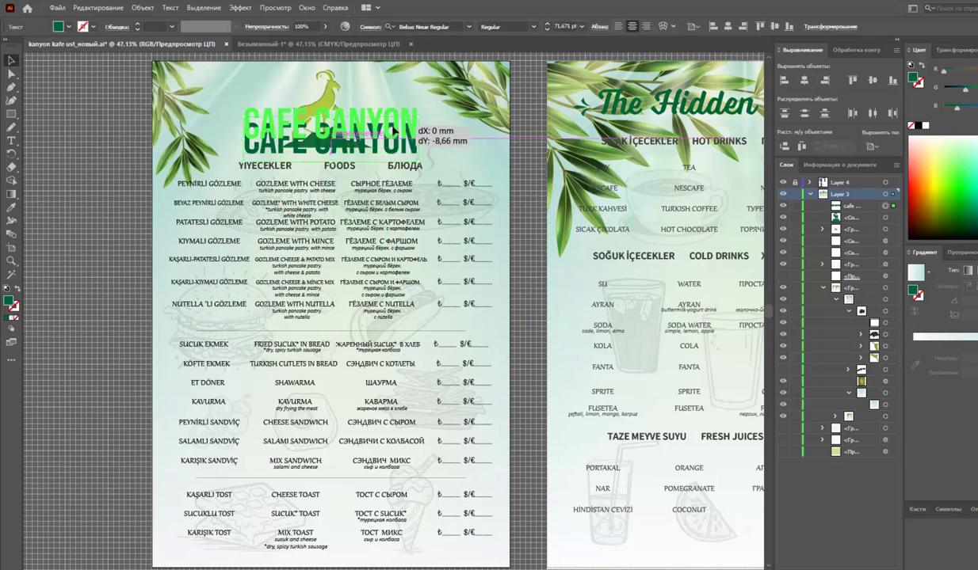
pyautogui.click(101, 145)
pyautogui.scroll(2, 101, 144)
pyautogui.scroll(-2, 101, 144)
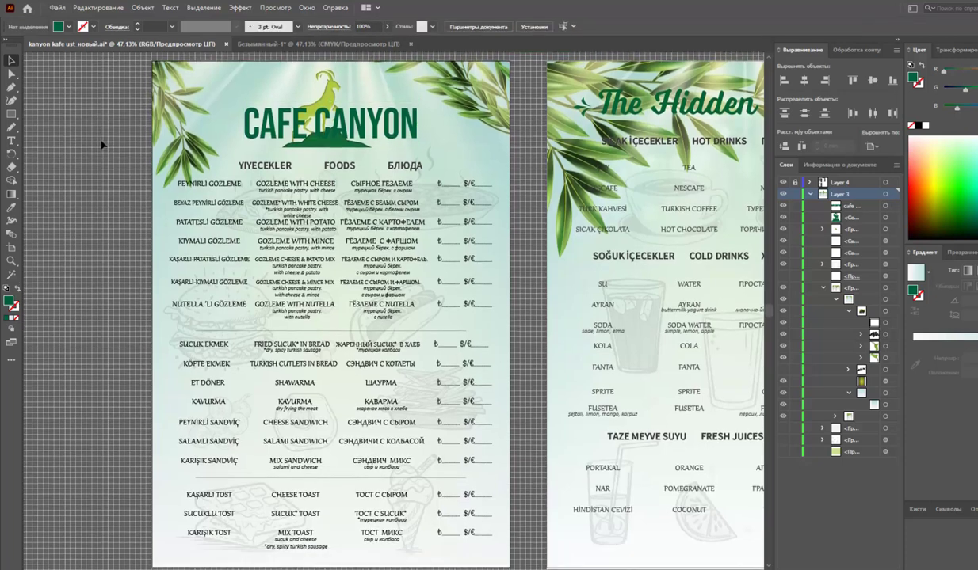
pyautogui.scroll(1, 101, 144)
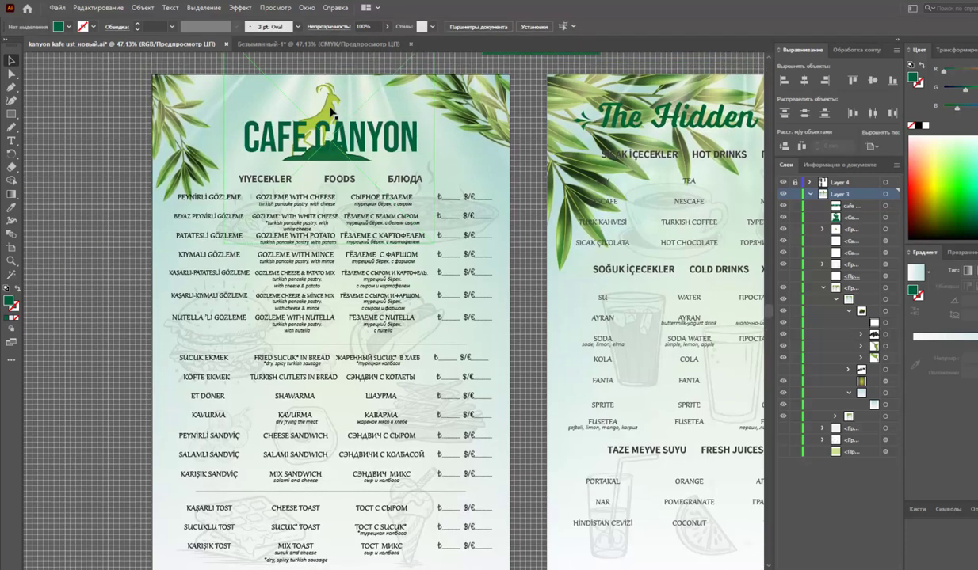
pyautogui.moveTo(329, 118); pyautogui.dragTo(217, 122)
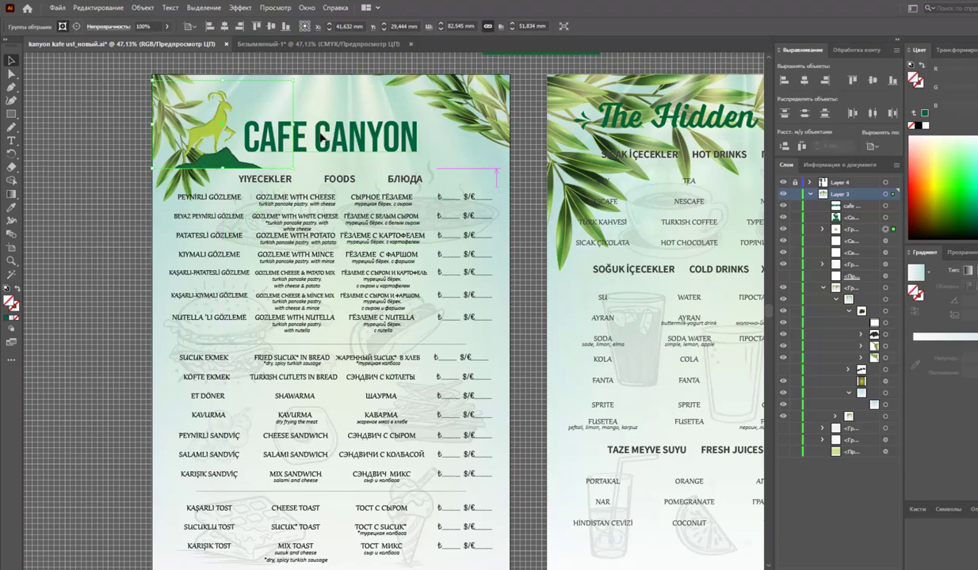
# Break the CAFE CANYON title into two lines, CAFE above CANYON
pyautogui.moveTo(321, 139); pyautogui.dragTo(324, 142)
pyautogui.press('t')
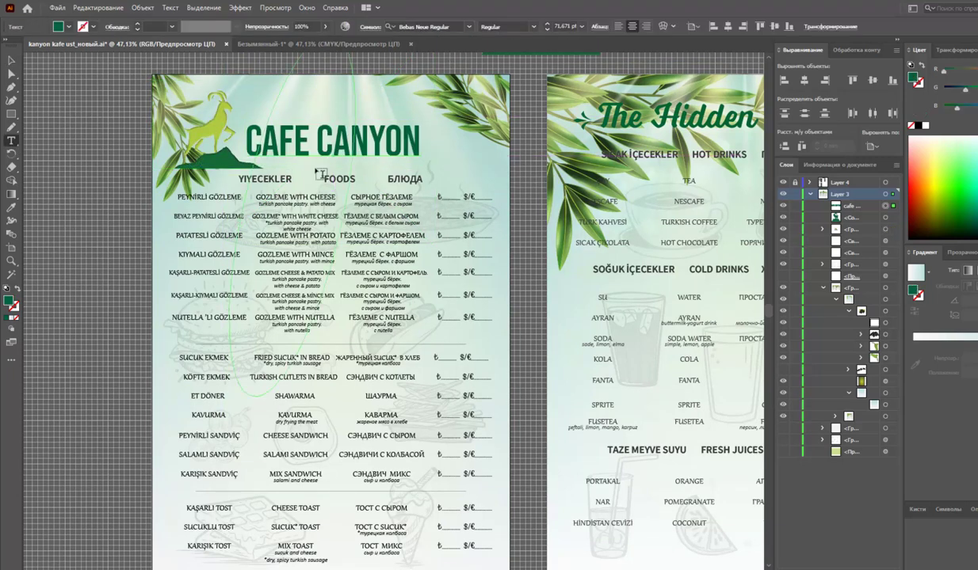
pyautogui.click(313, 141)
pyautogui.press('Return')
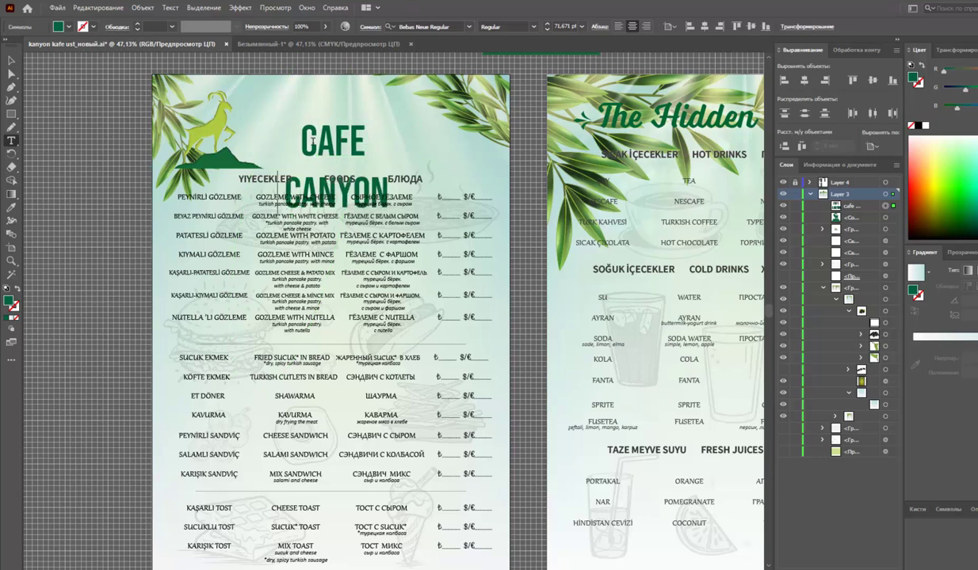
pyautogui.click(13, 61)
# Tighten the stacked title's leading, raise it, and copy the goat logo to its right
pyautogui.click(366, 27)
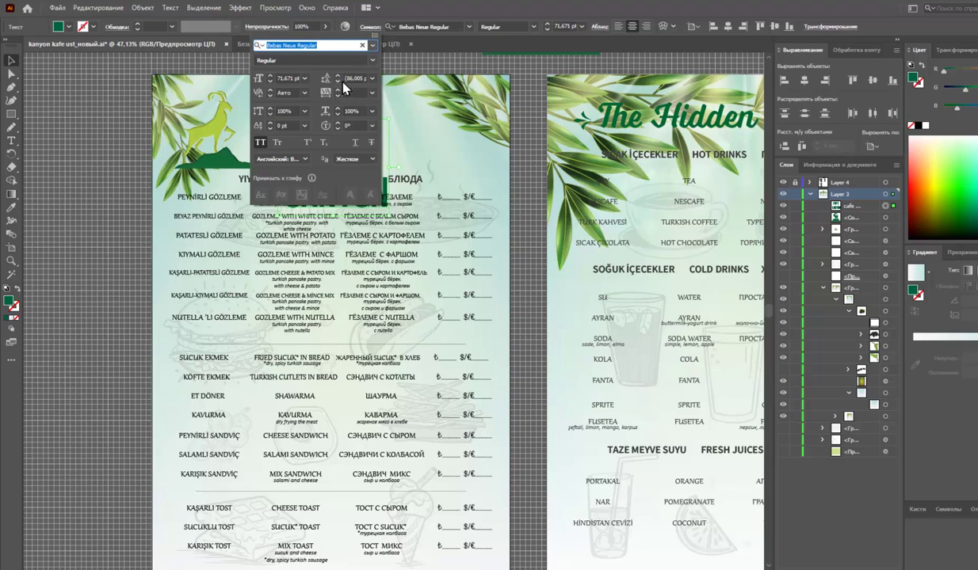
pyautogui.click(350, 78)
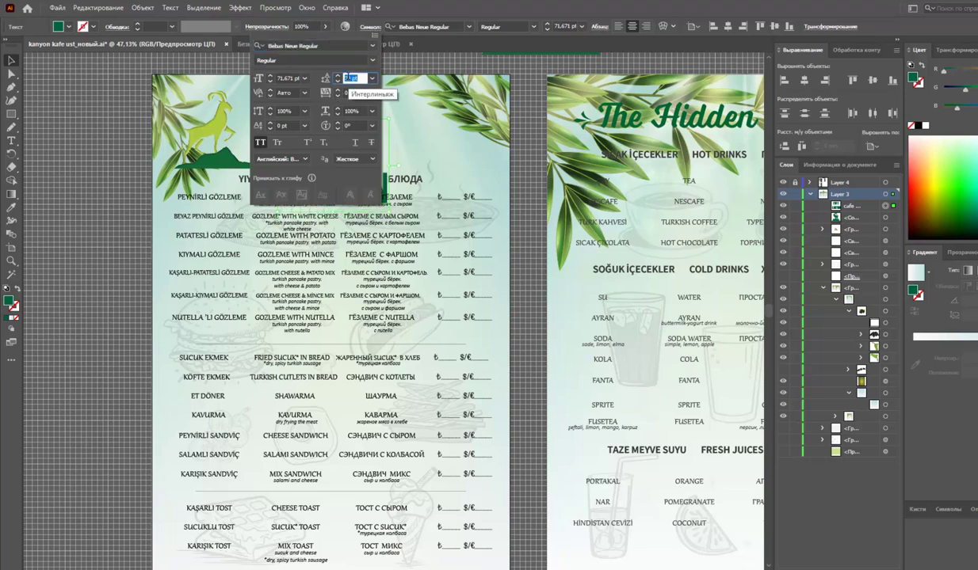
pyautogui.click(139, 136)
pyautogui.moveTo(329, 137); pyautogui.dragTo(328, 108)
pyautogui.click(377, 28)
pyautogui.click(354, 79)
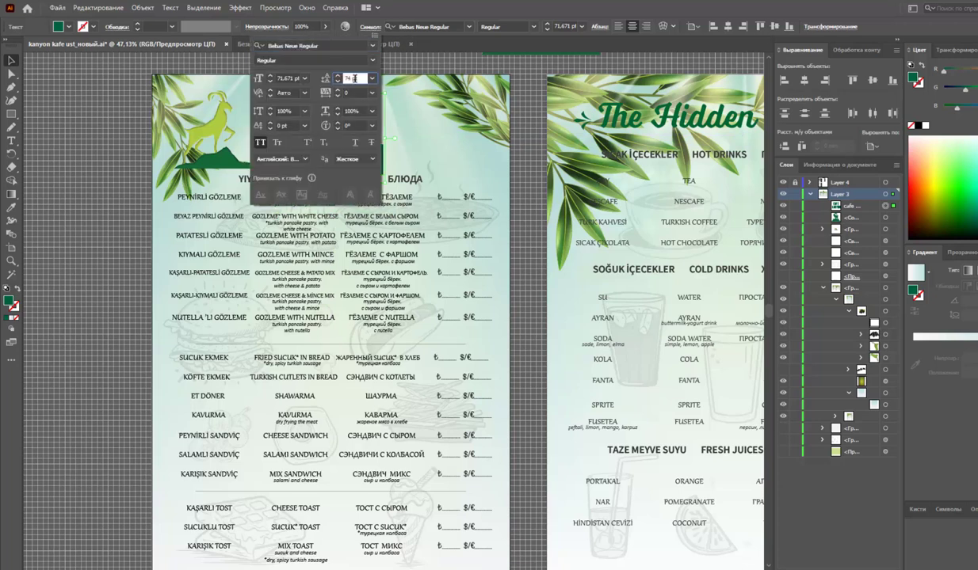
pyautogui.click(117, 138)
pyautogui.click(306, 164)
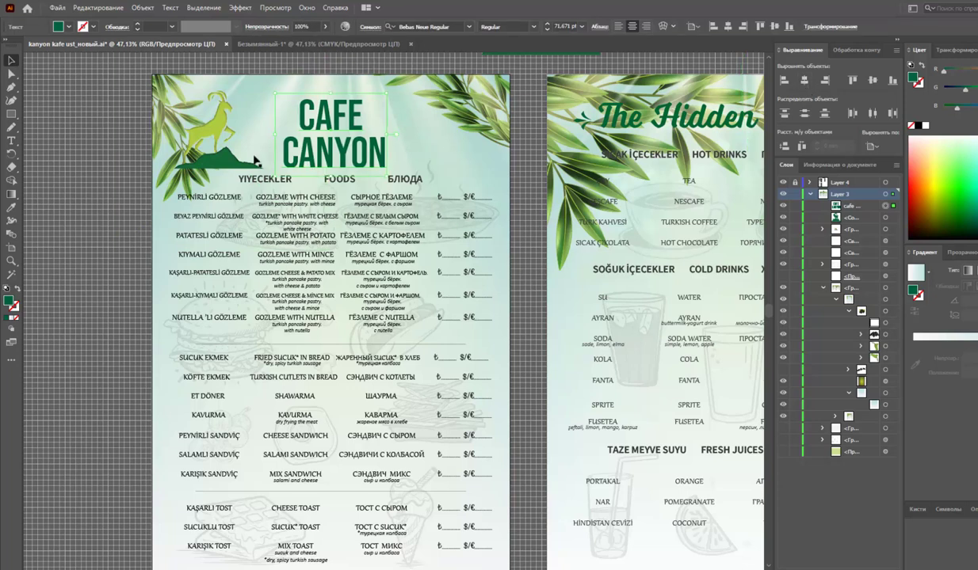
pyautogui.moveTo(233, 163); pyautogui.dragTo(413, 157)
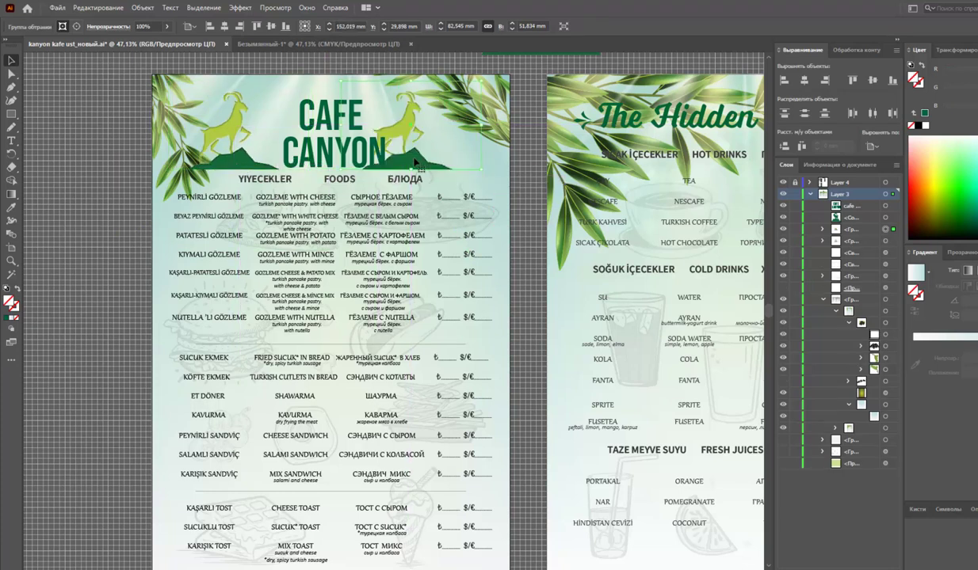
# Reflect the goat copy across the vertical axis and position both goats symmetrically beside the title
pyautogui.rightClick(414, 157)
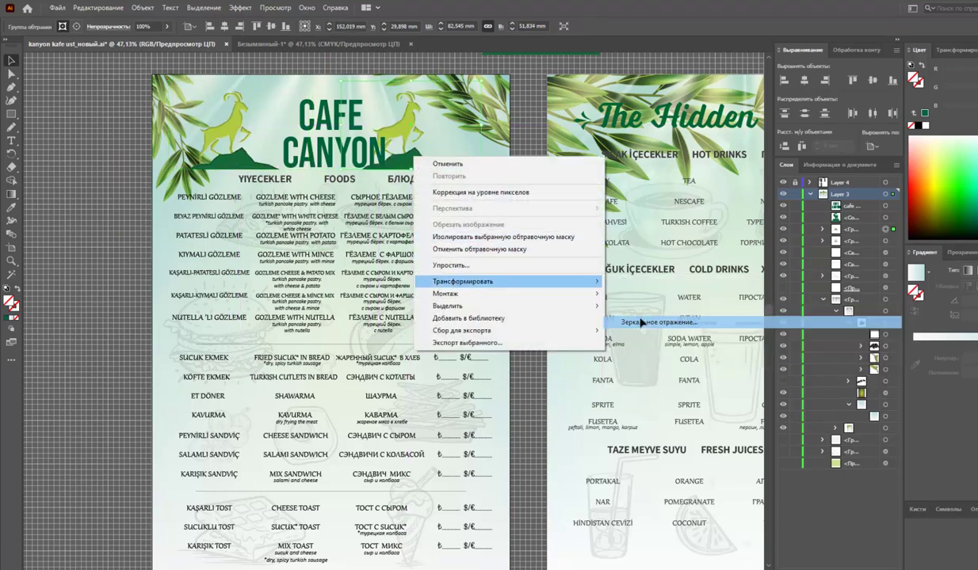
pyautogui.click(648, 322)
pyautogui.click(558, 363)
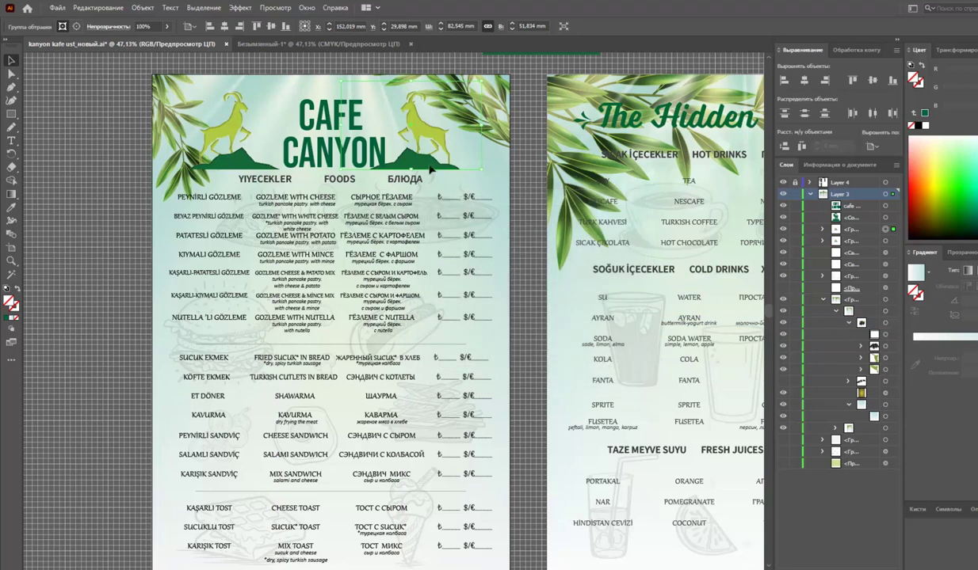
pyautogui.moveTo(418, 164); pyautogui.dragTo(449, 169)
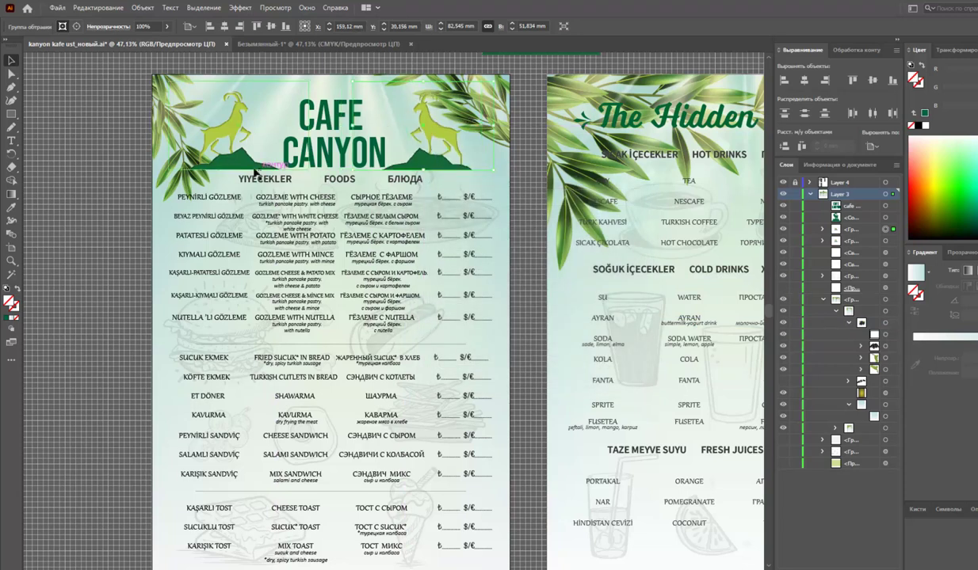
pyautogui.moveTo(246, 171); pyautogui.dragTo(260, 172)
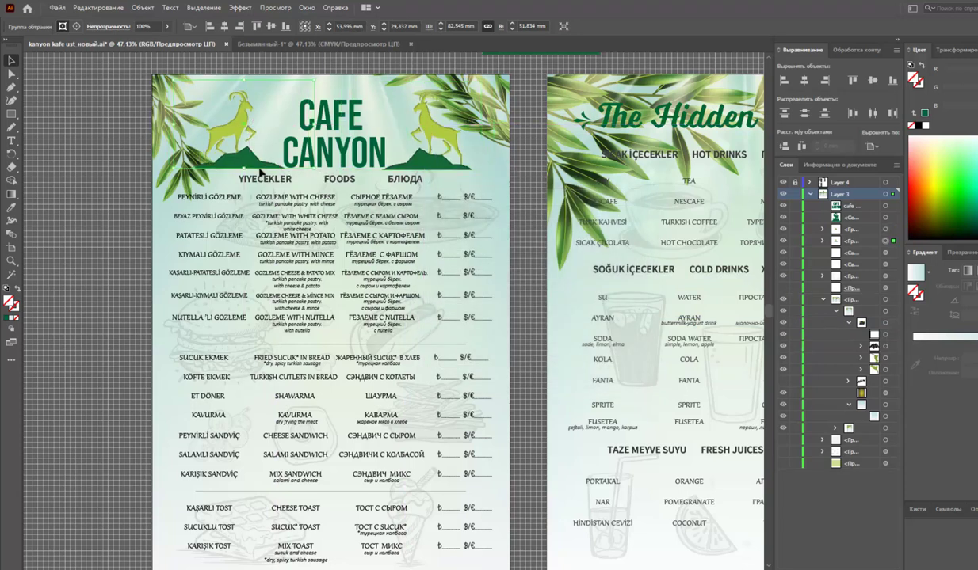
pyautogui.click(94, 176)
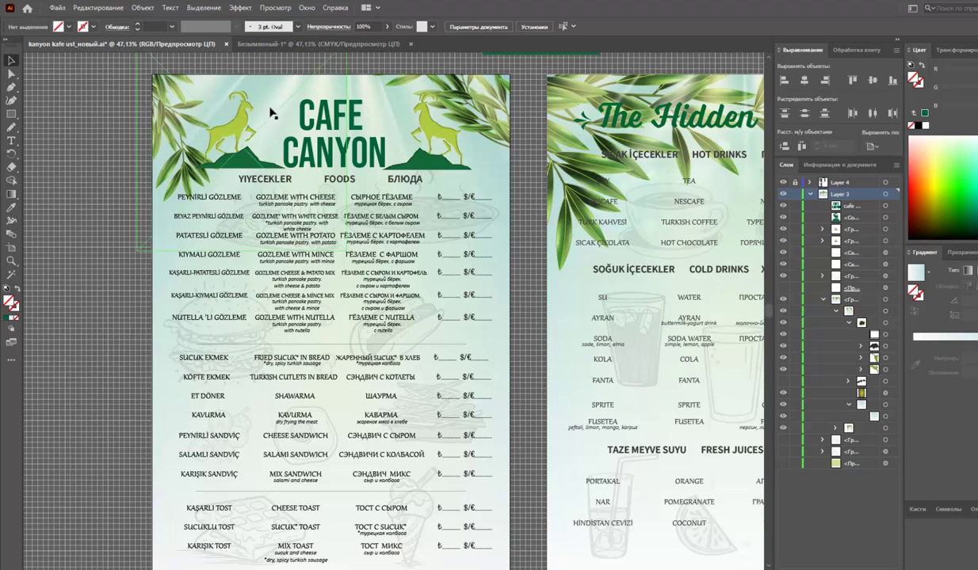
pyautogui.click(299, 125)
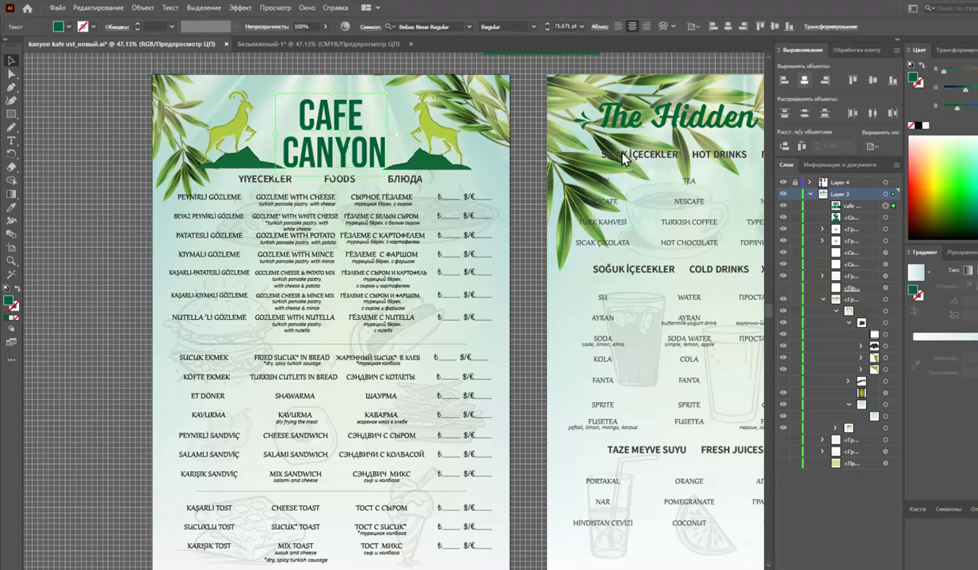
pyautogui.click(531, 150)
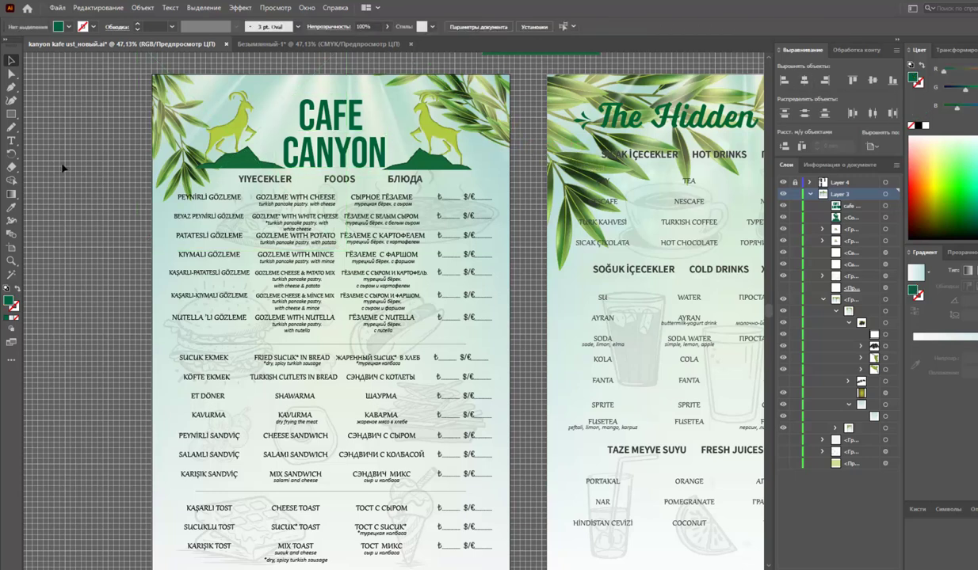